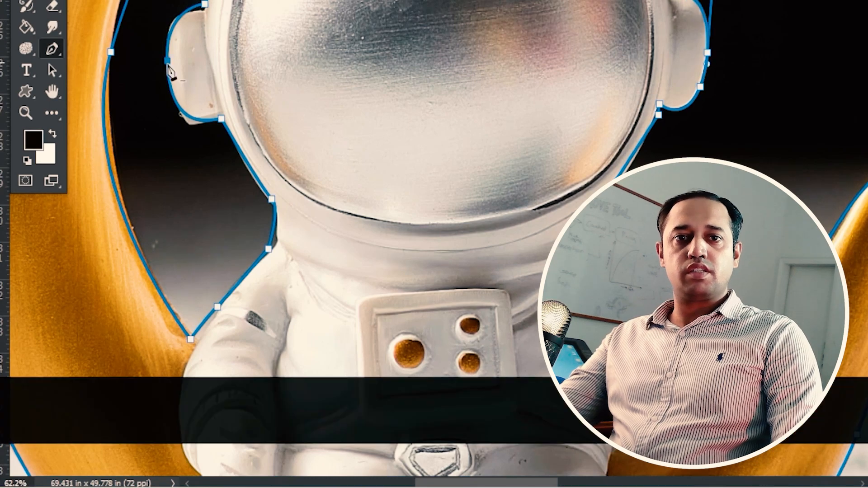
Refine the path around the astronaut by adjusting its anchor points and curve handles along the neck, shoulder and feet.
scroll(170, 77, "up", 5)
left_click(236, 109, "ctrl")
left_click_drag(238, 119, 253, 212)
left_click_drag(316, 36, 198, 406)
left_click(279, 159)
left_click_drag(316, 226, 397, 61)
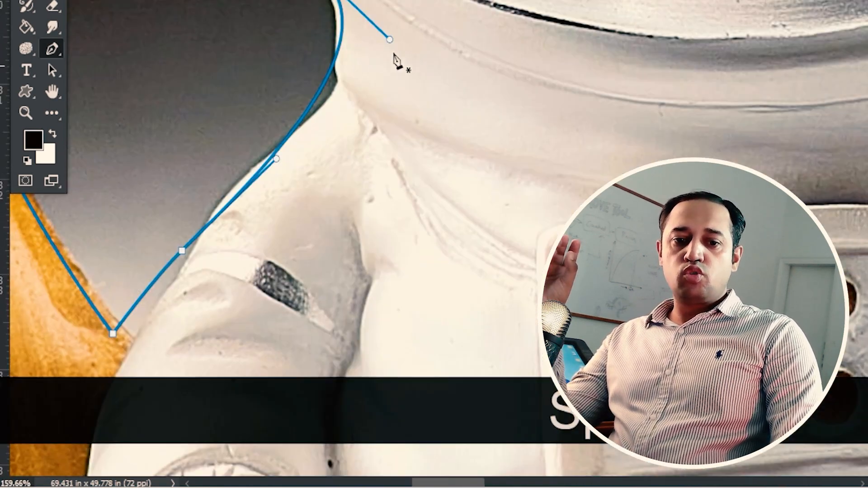
left_click(329, 77)
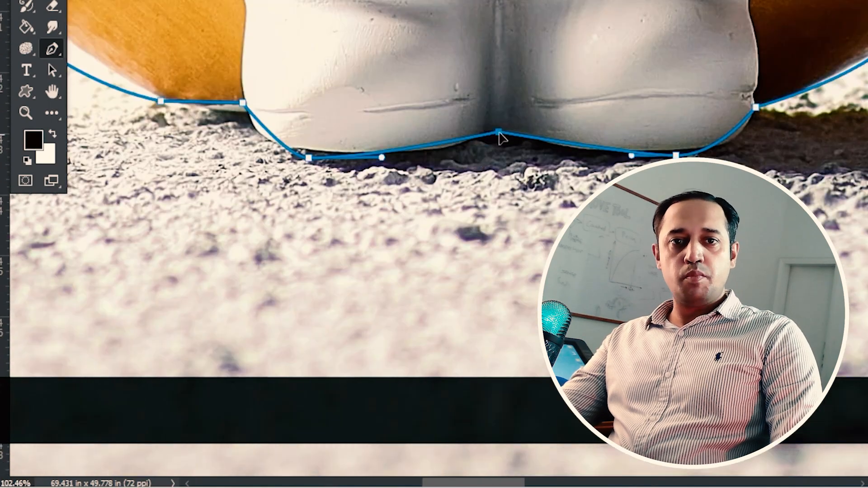
left_click(416, 153)
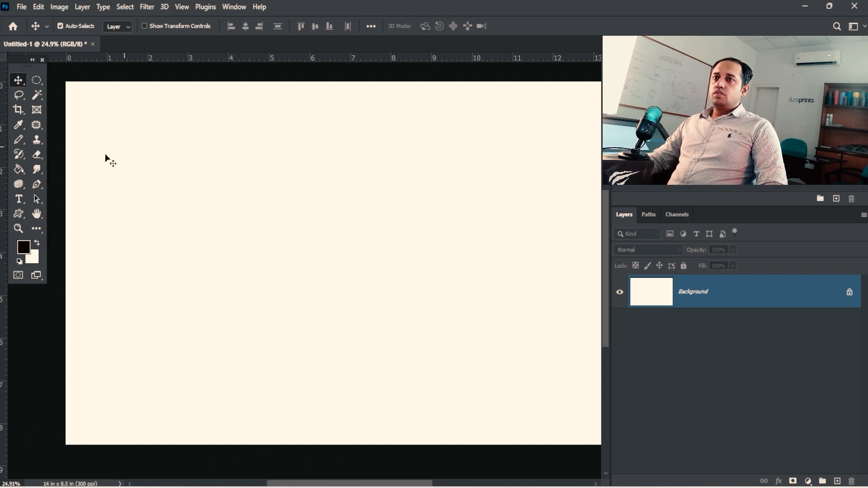
Draw an open zigzag path of straight segments with the Pen tool, and delete it.
left_click(34, 188)
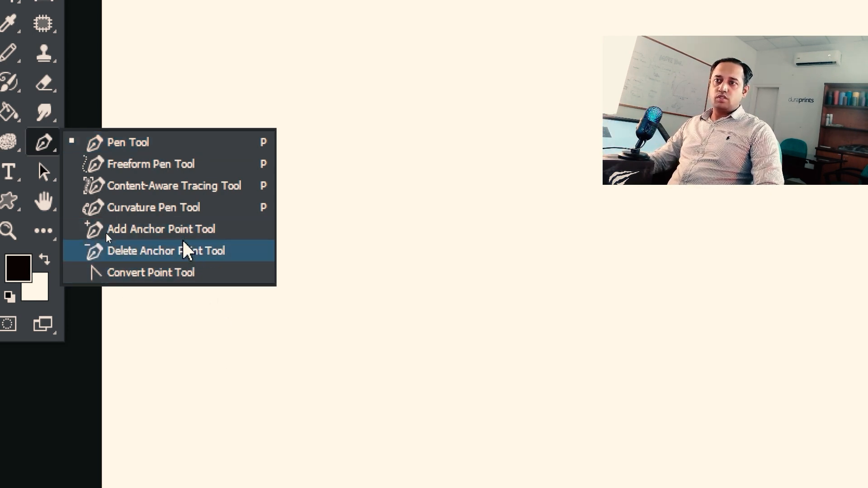
left_click(152, 144)
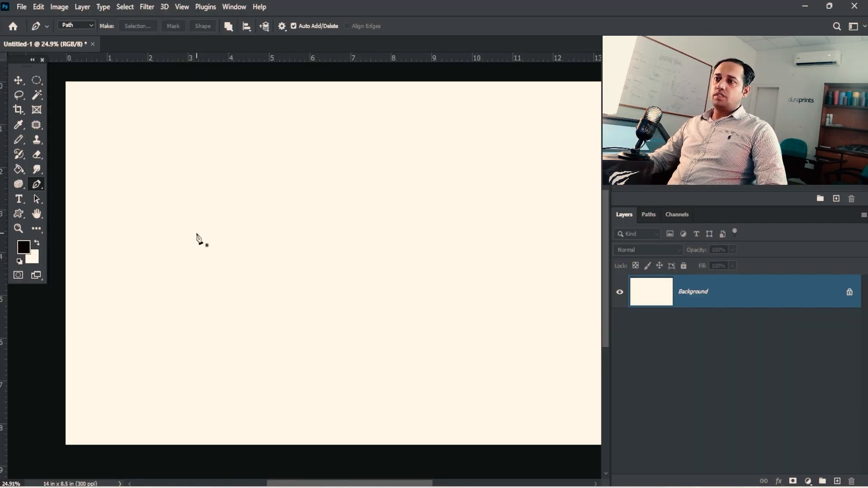
left_click(187, 233)
left_click(276, 167)
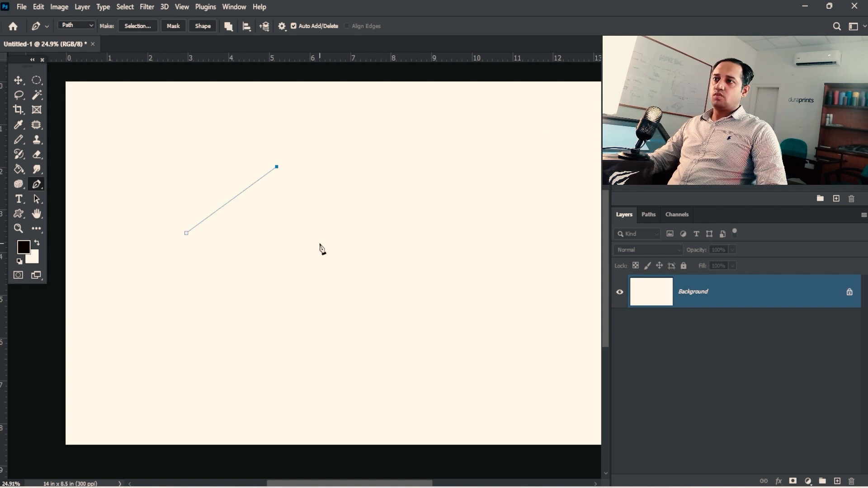
left_click(319, 243)
left_click(353, 163)
left_click(425, 247)
key("Delete")
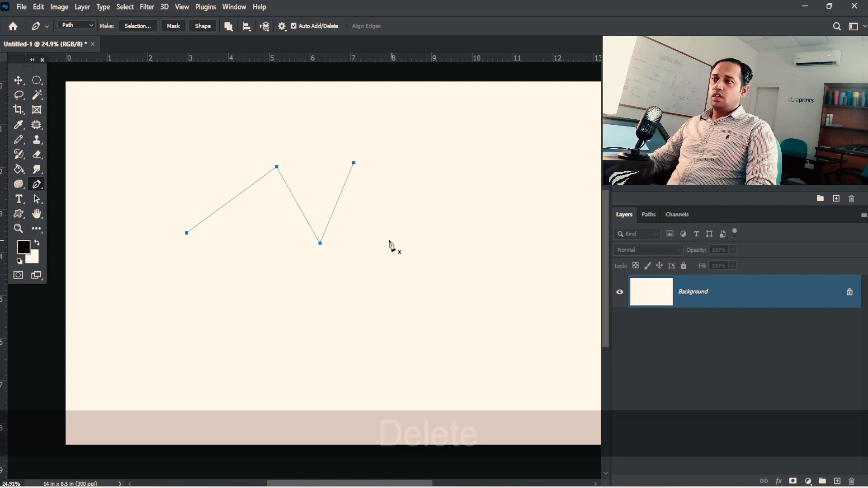
key("Delete")
Draw a closed, curved teardrop-like path using smooth anchor points, and delete it.
left_click_drag(264, 192, 357, 220)
left_click_drag(402, 154, 422, 118)
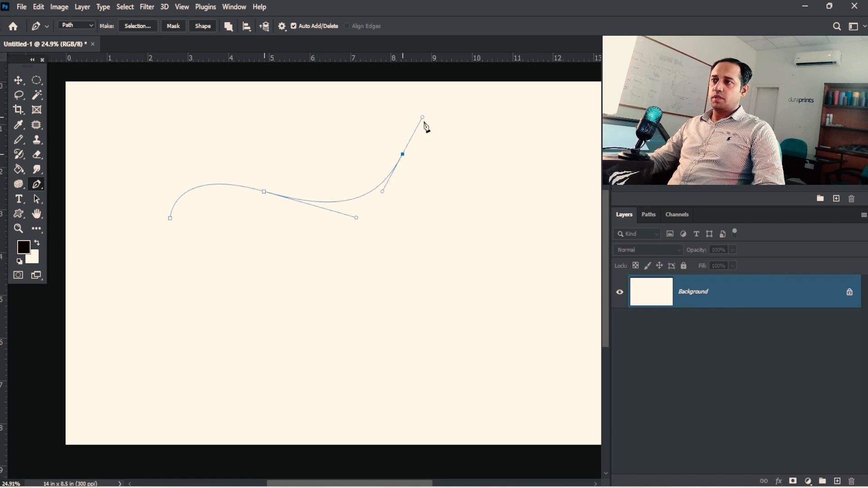
left_click_drag(450, 248, 391, 299)
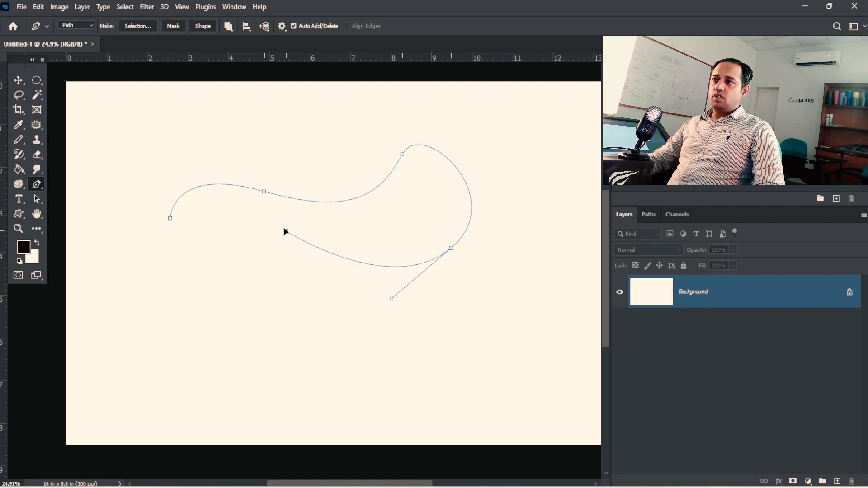
left_click_drag(285, 231, 255, 212)
left_click_drag(170, 218, 157, 238)
right_click(41, 183)
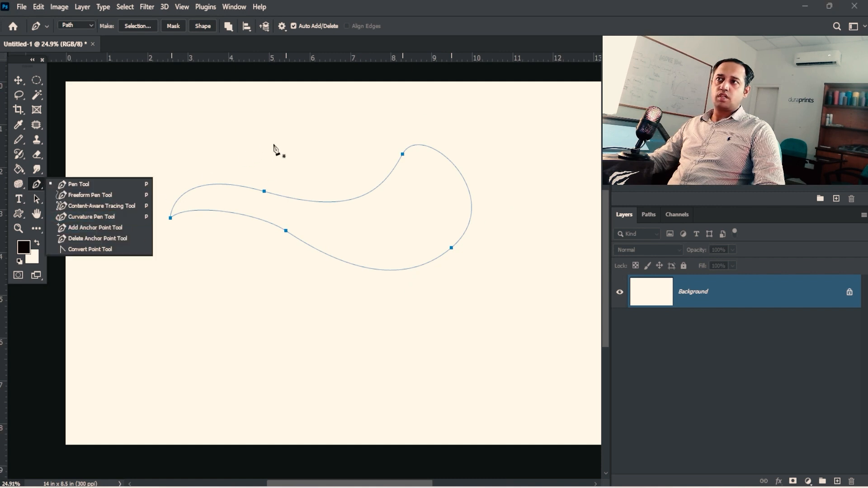
left_click(418, 31)
key("Delete")
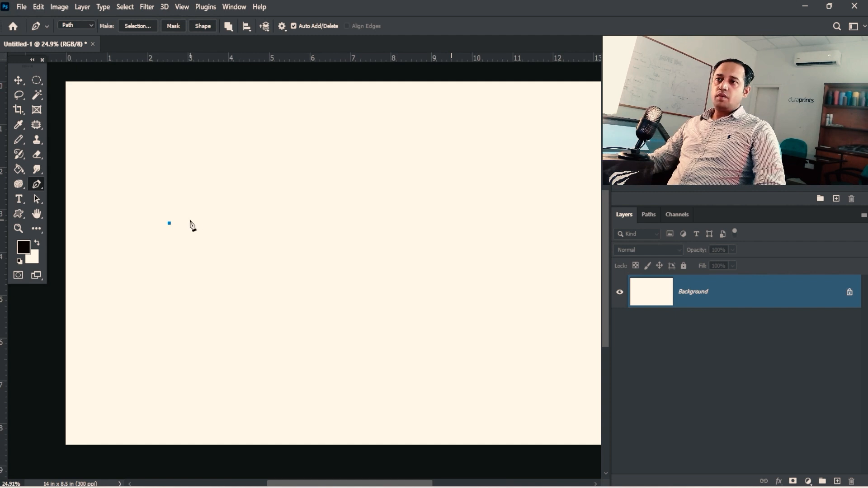
Draw a straight horizontal path about 4 in long and turn off Auto Add/Delete for the Pen tool.
left_click(330, 224, "shift")
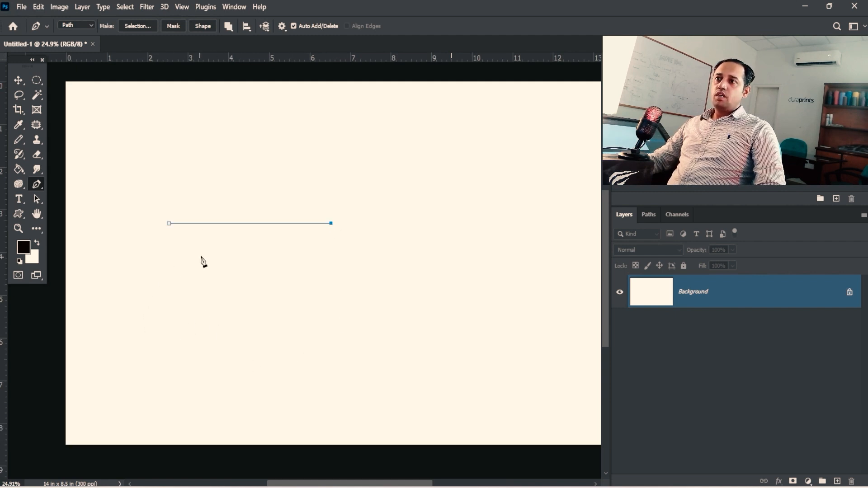
left_click_drag(231, 244, 251, 240)
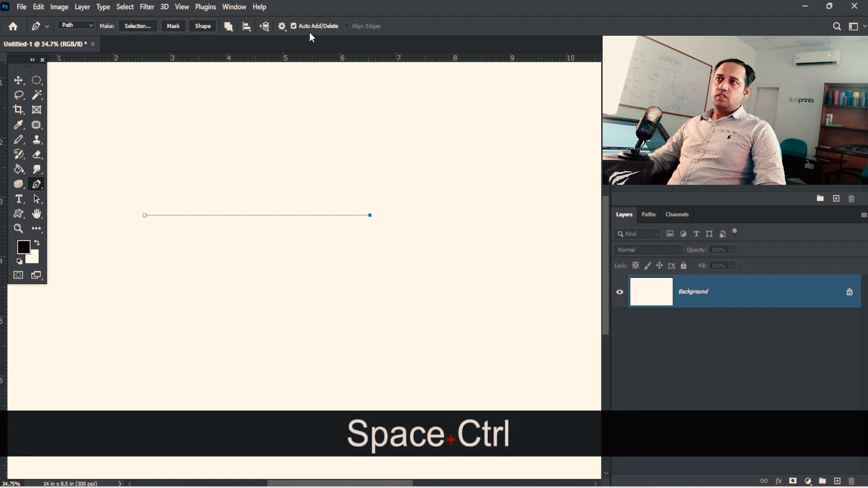
left_click(295, 26)
Add an anchor point at the middle of the horizontal line and pull its direction handles to form an S-shaped curve.
right_click(39, 182)
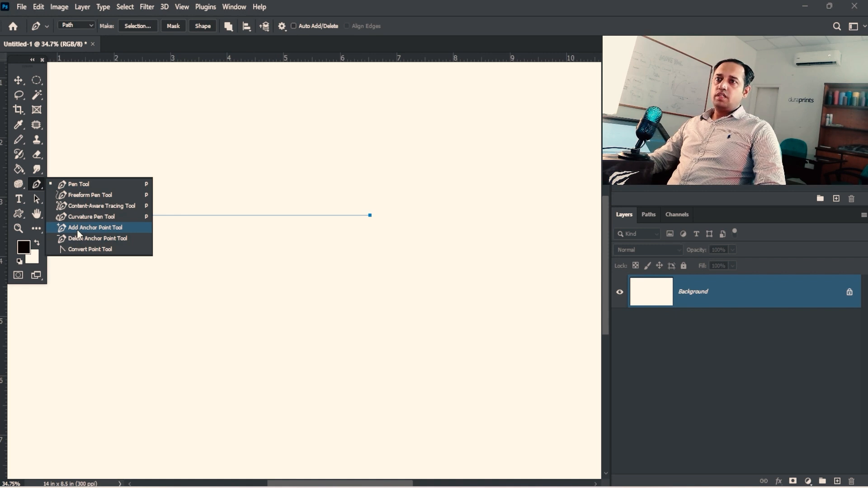
left_click(95, 228)
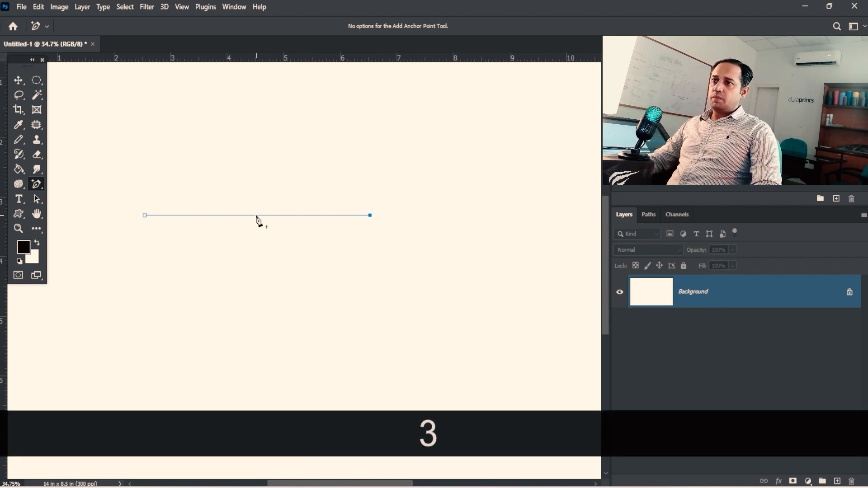
left_click(257, 216)
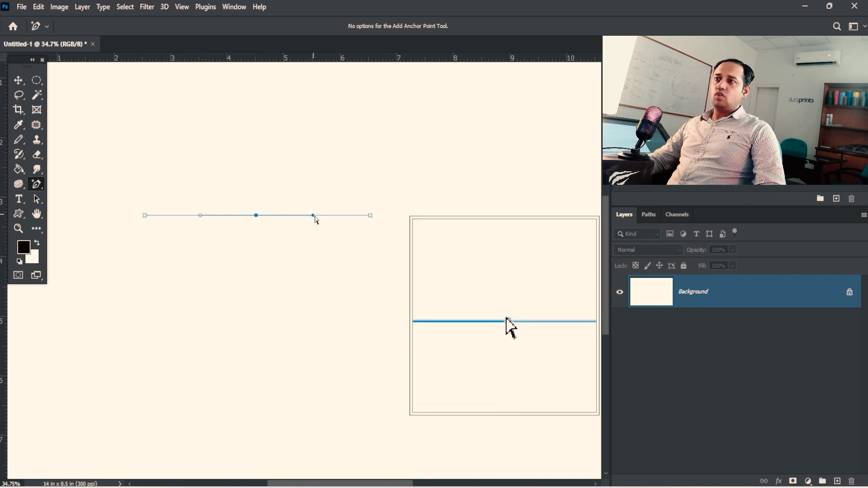
left_click_drag(314, 216, 301, 154)
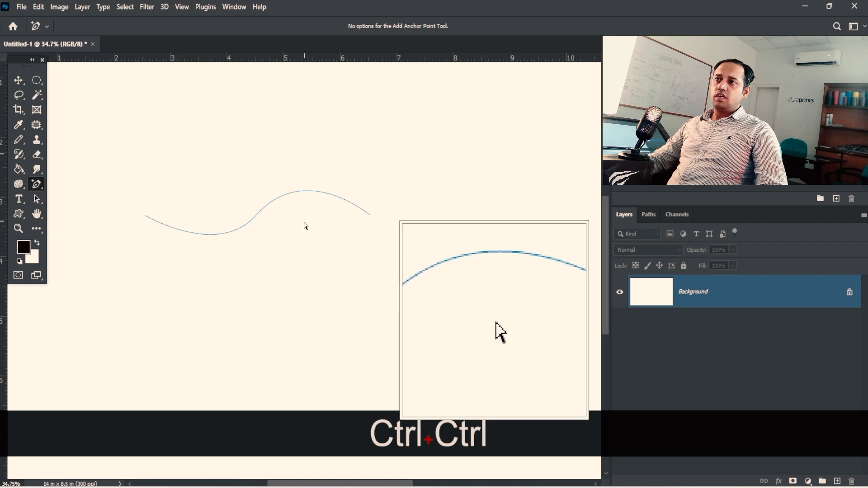
key("ctrl+z")
left_click_drag(313, 216, 295, 149)
left_click_drag(227, 265, 186, 295)
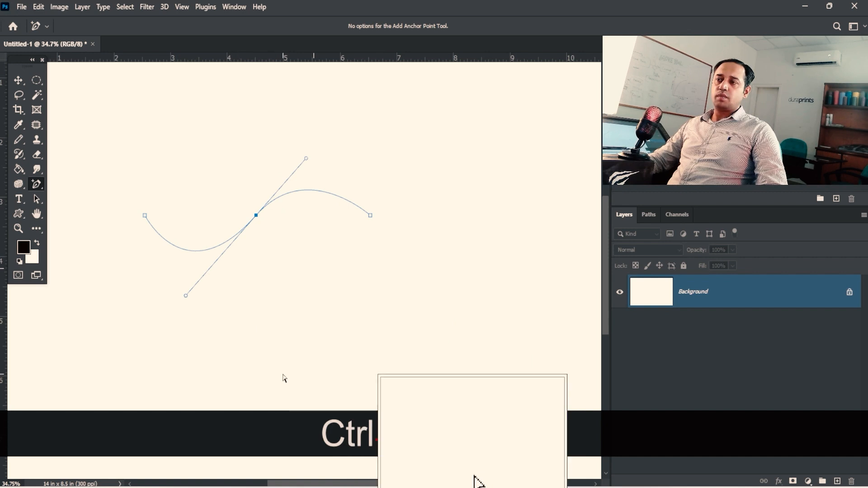
Remove the middle anchor point from the S-shaped path with the Delete Anchor Point tool.
right_click(38, 185)
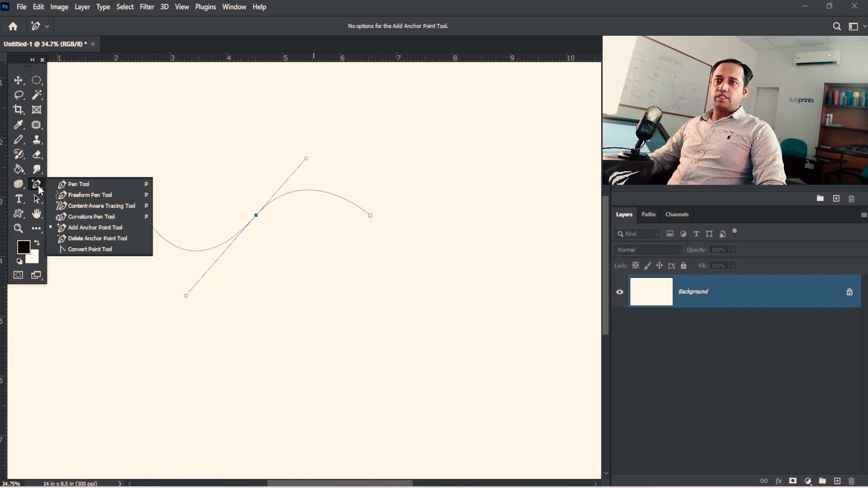
left_click(96, 240)
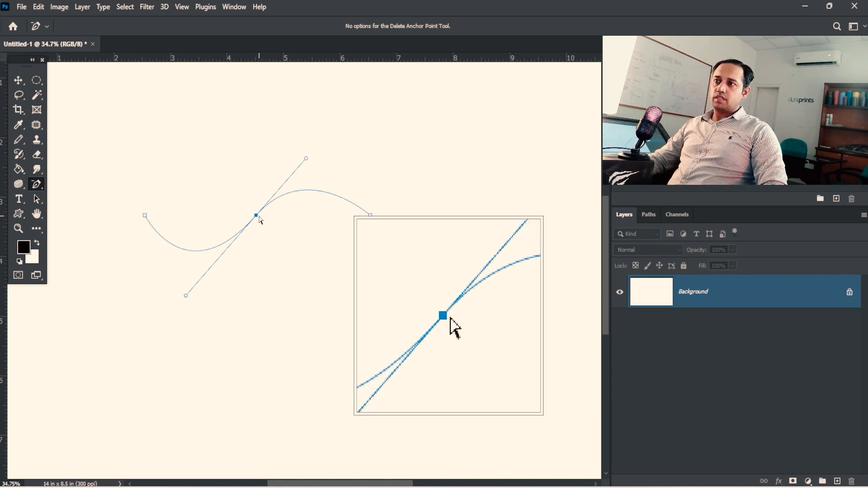
right_click(40, 186)
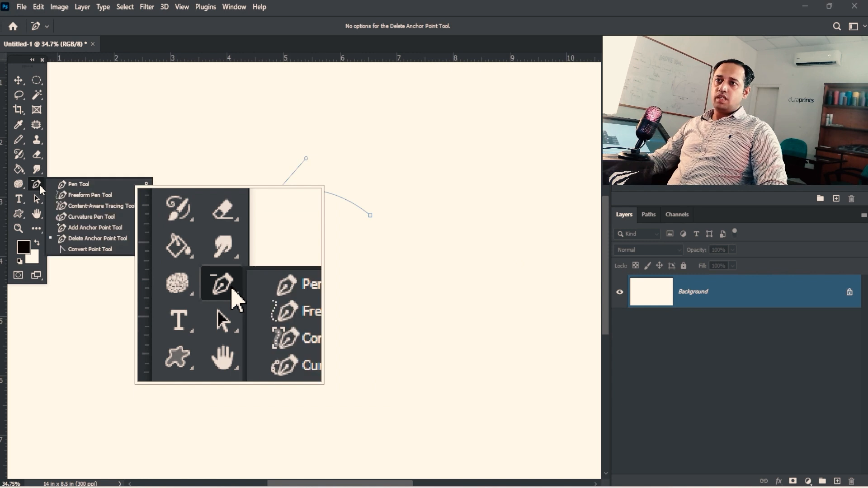
left_click(90, 237)
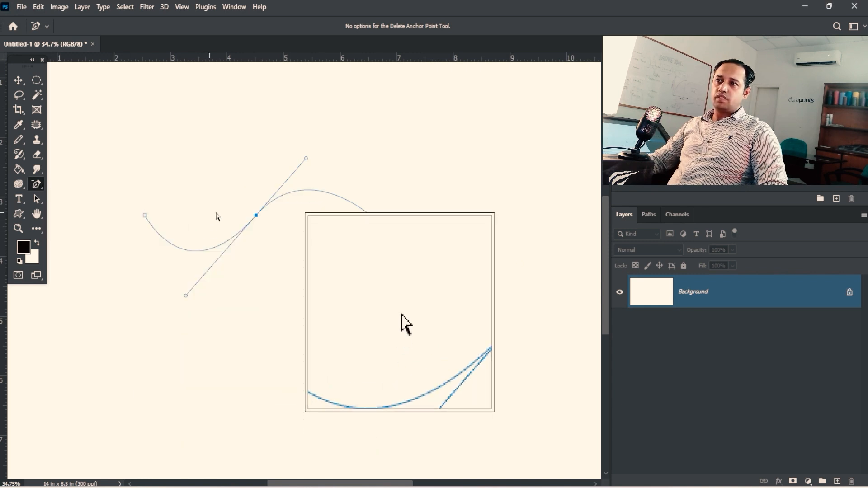
left_click(256, 216)
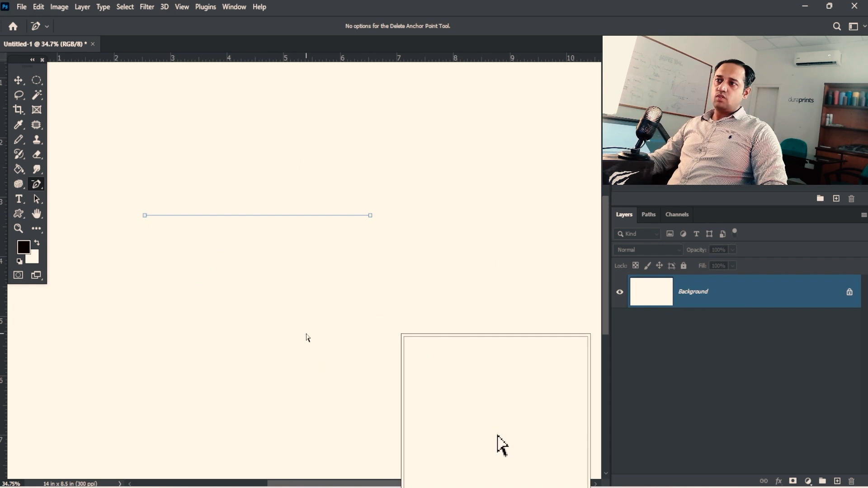
Add a middle anchor point to the straight path again and stretch both its direction handles into a deeper S-curve.
right_click(37, 185)
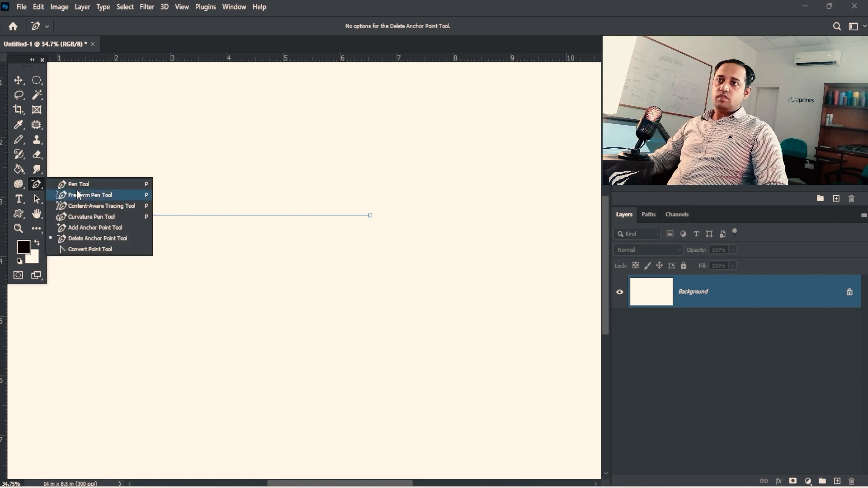
left_click(93, 227)
left_click(256, 215)
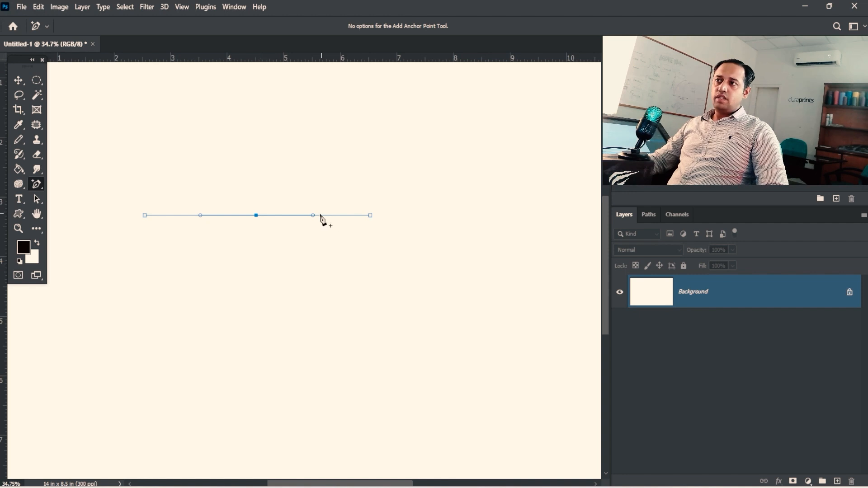
key("ctrl")
left_click_drag(313, 216, 346, 160)
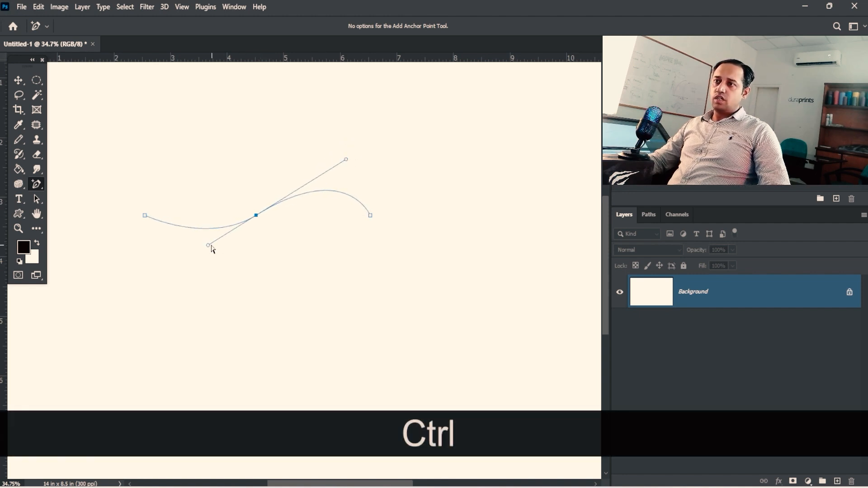
left_click_drag(211, 249, 147, 307)
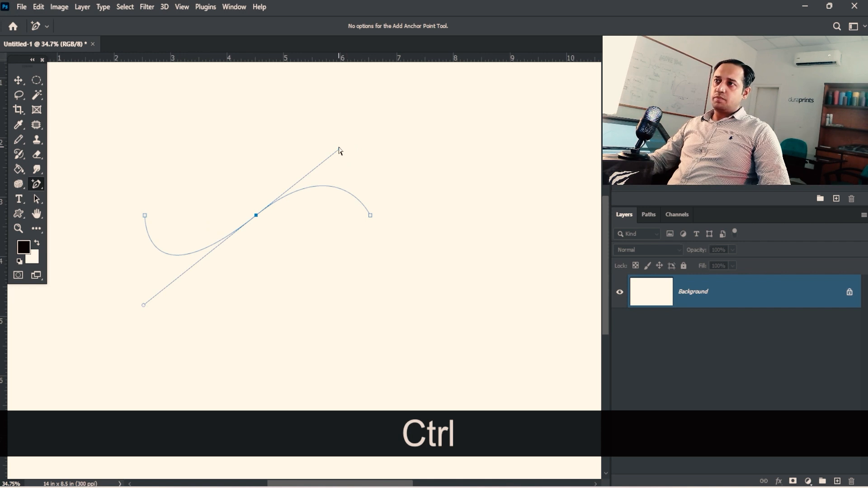
left_click_drag(341, 149, 370, 107)
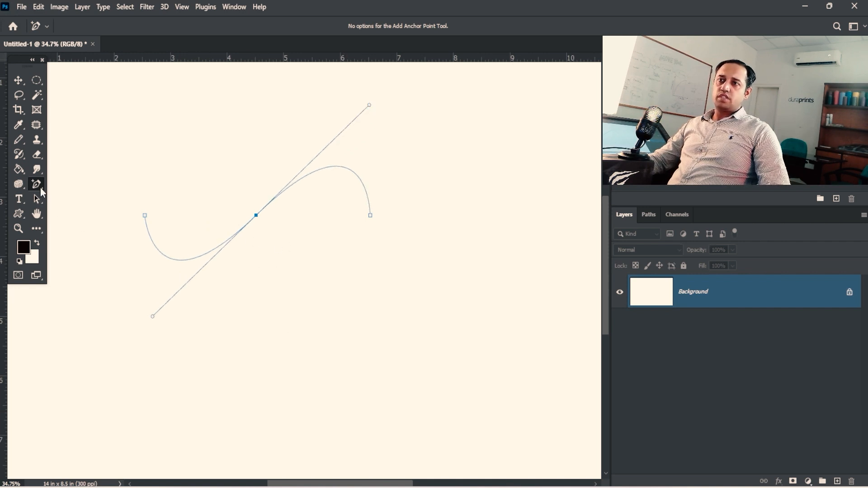
Delete the center anchor point of the deep S-curve using the Delete Anchor Point tool.
right_click(39, 188)
left_click(94, 240)
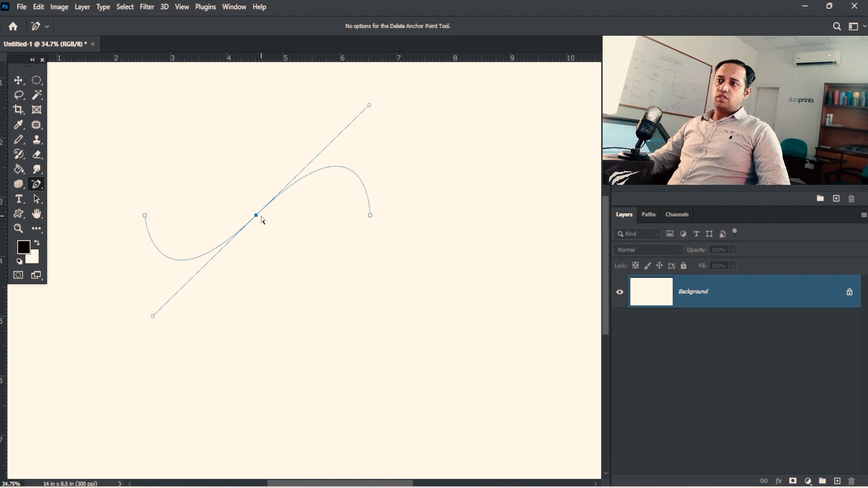
left_click(257, 215)
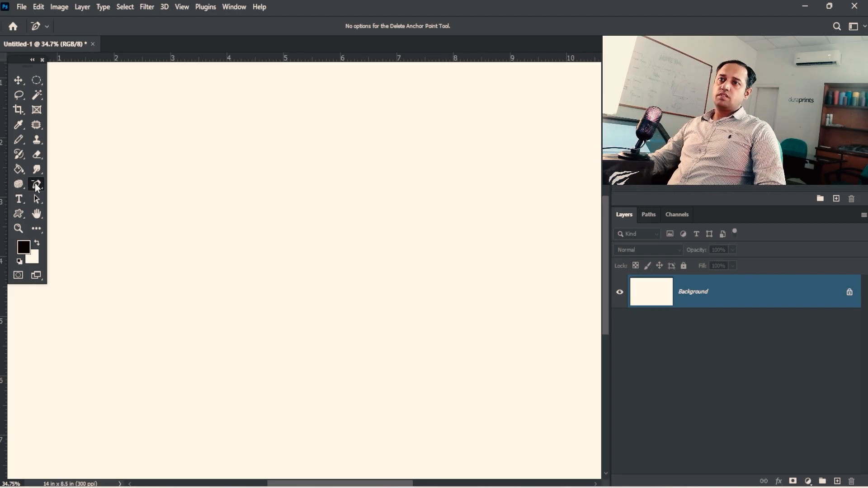
Draw a closed triangular path with the Pen tool, with a horizontal base about 3.4 in long and the apex above it.
right_click(37, 188)
left_click(66, 183)
left_click(170, 314)
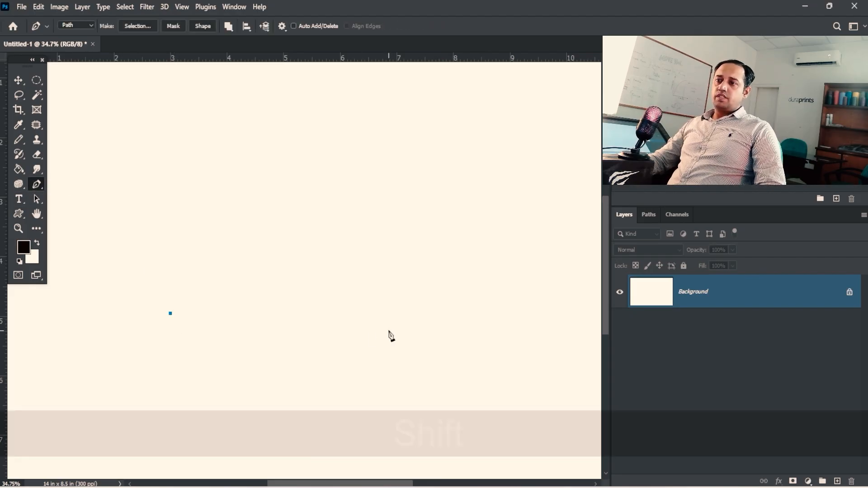
left_click(363, 313, "shift")
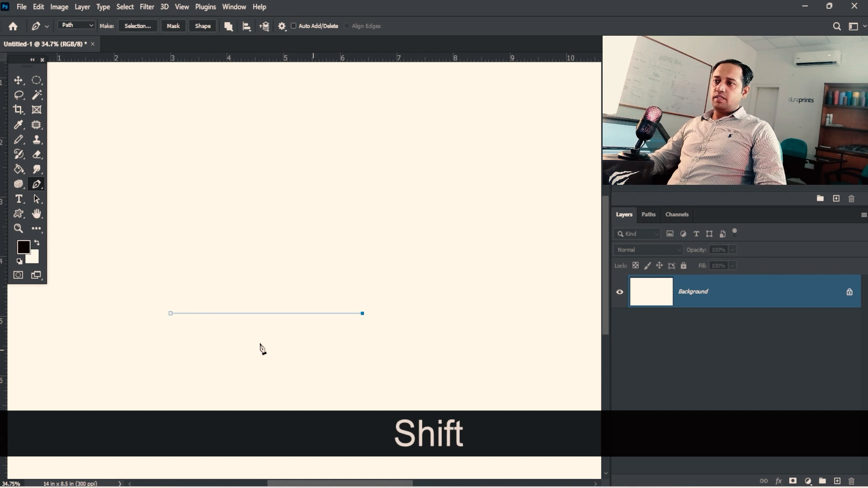
left_click(271, 174, "shift")
key("ctrl")
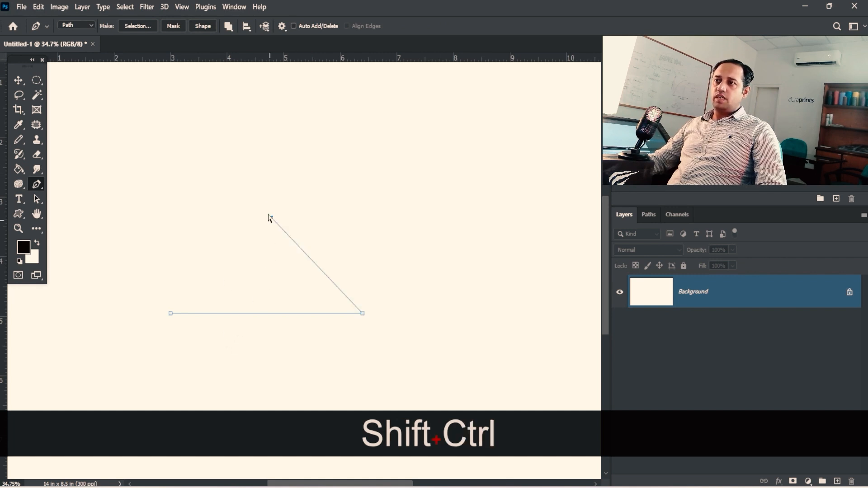
key("ctrl+z")
left_click(265, 160)
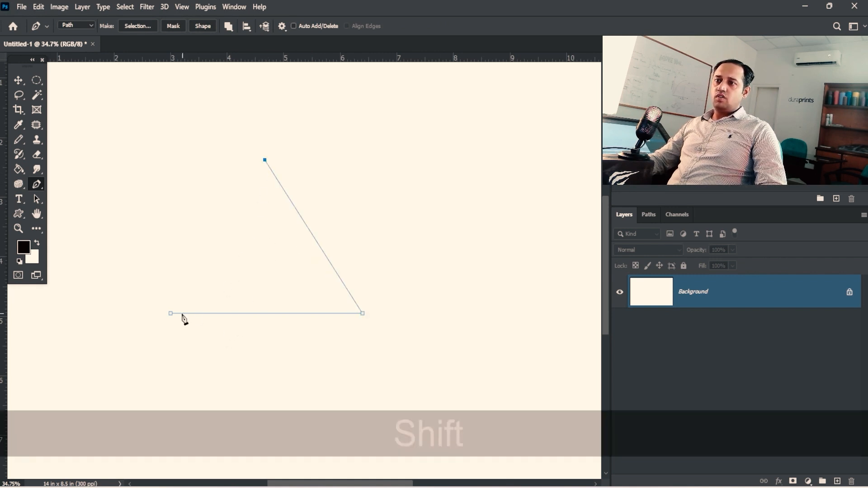
left_click(171, 314)
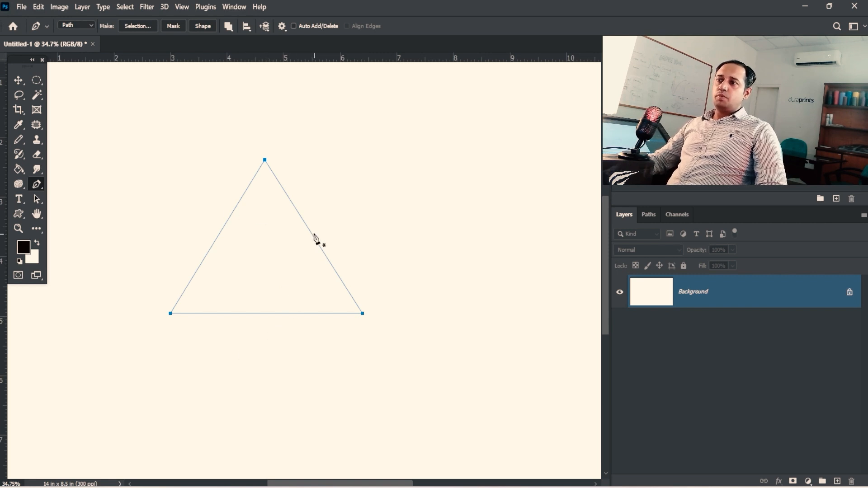
Add an anchor point midway along each of the triangle's three sides with the Add Anchor Point tool.
right_click(38, 188)
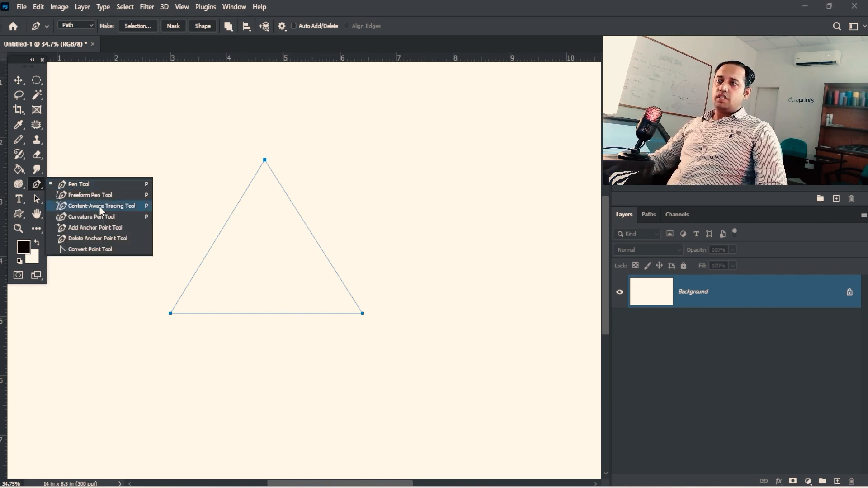
left_click(104, 228)
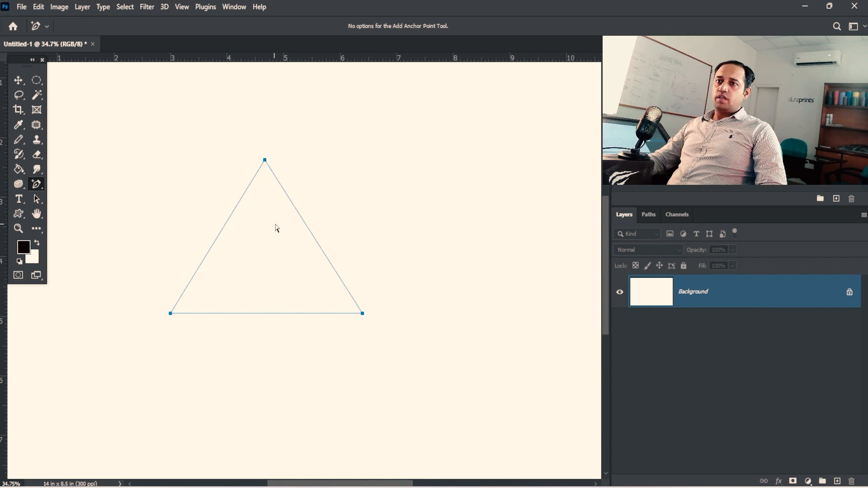
left_click(307, 227)
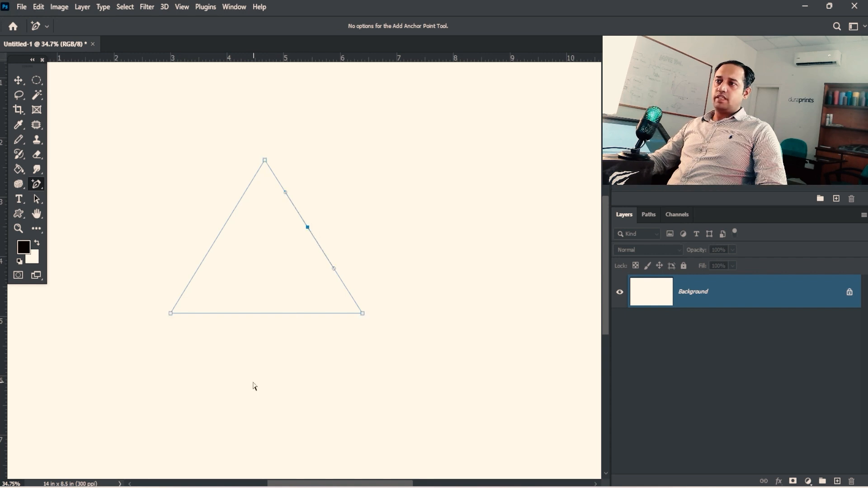
left_click(270, 313)
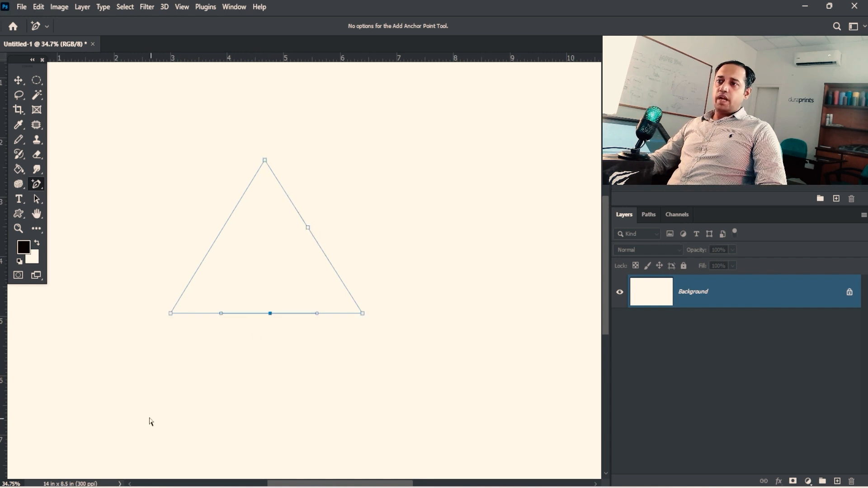
left_click(221, 231)
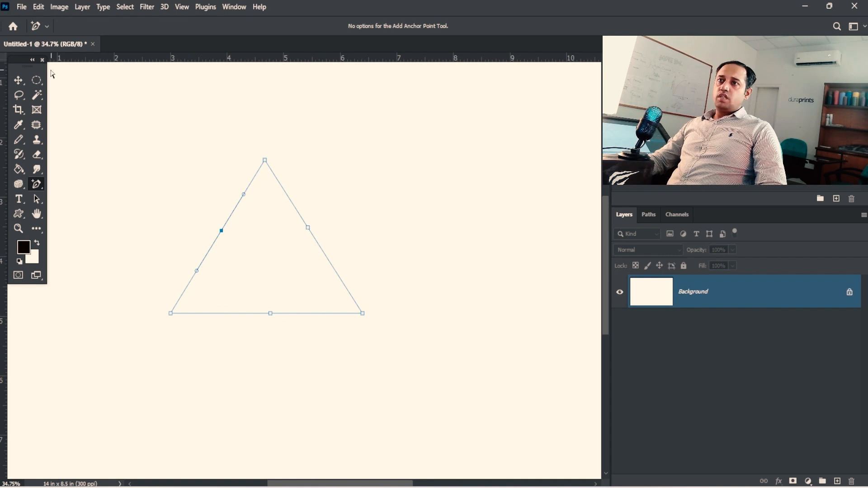
Bend the triangle's left side into an S-curve by pulling its midpoint's upper direction handle up and outward.
right_click(38, 184)
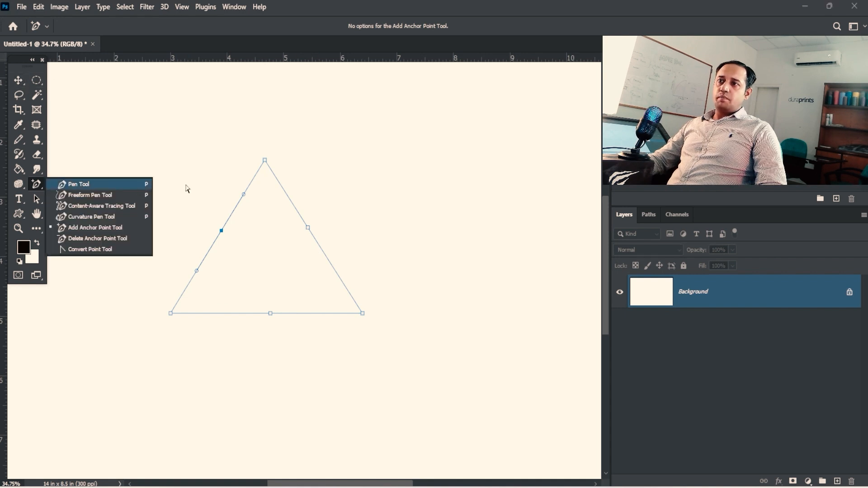
left_click(254, 194)
key("ctrl")
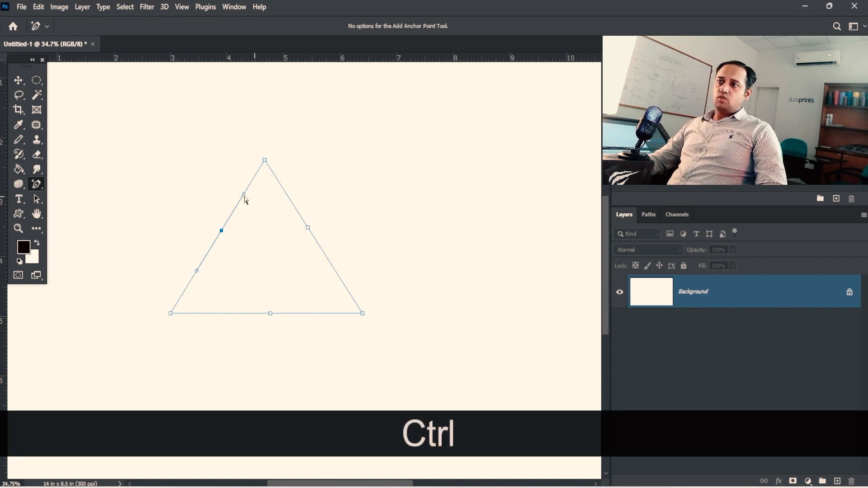
key("ctrl")
left_click_drag(244, 195, 199, 120)
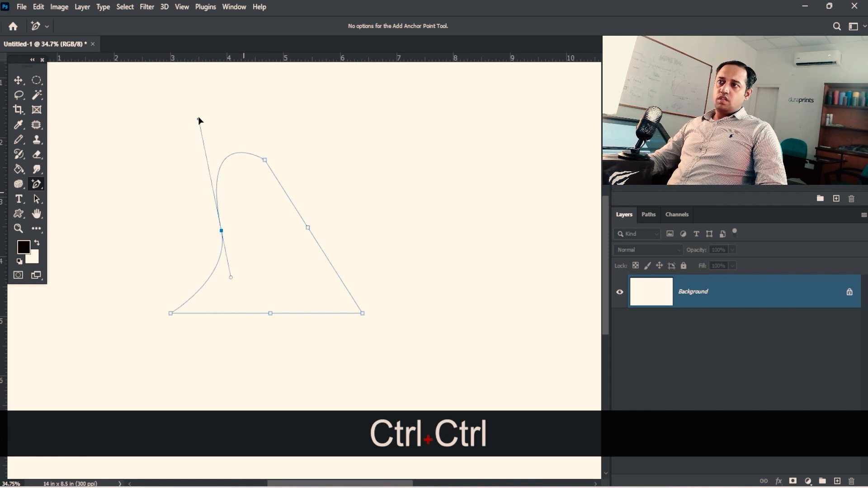
Curve the right side by swinging its midpoint's upper handle inward across the shape and extending the lower handle outward.
left_click(307, 228)
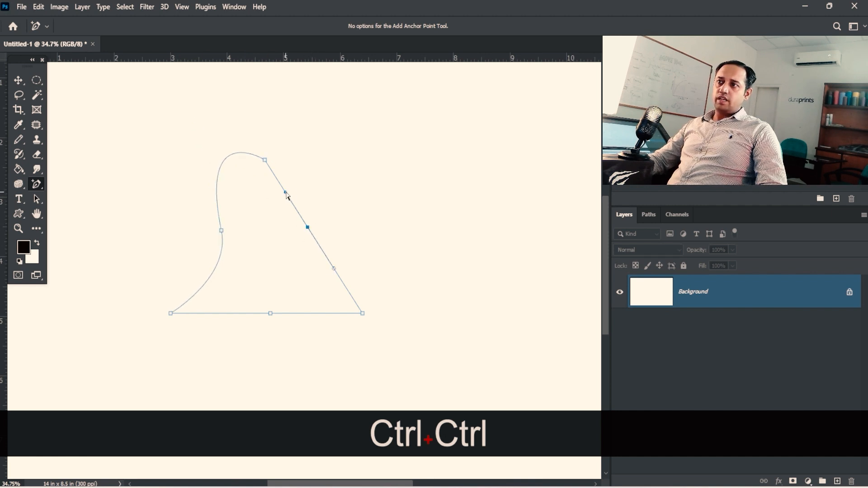
left_click_drag(286, 193, 226, 208)
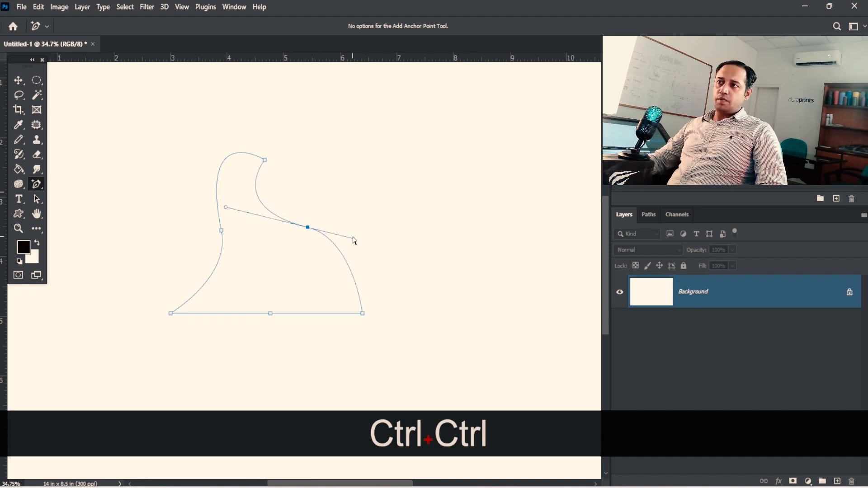
left_click_drag(357, 243, 391, 259)
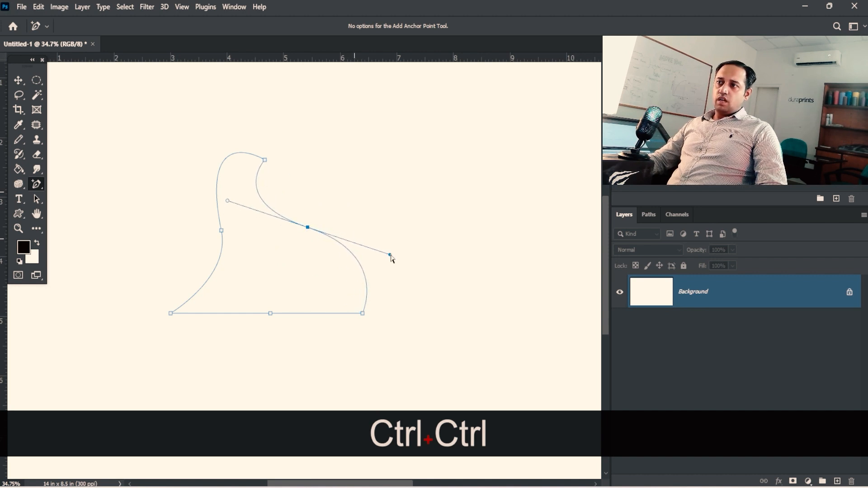
Bend the base into an S-curve by tilting its midpoint's handles, one up into the shape and the other down below it.
left_click(271, 314, "ctrl")
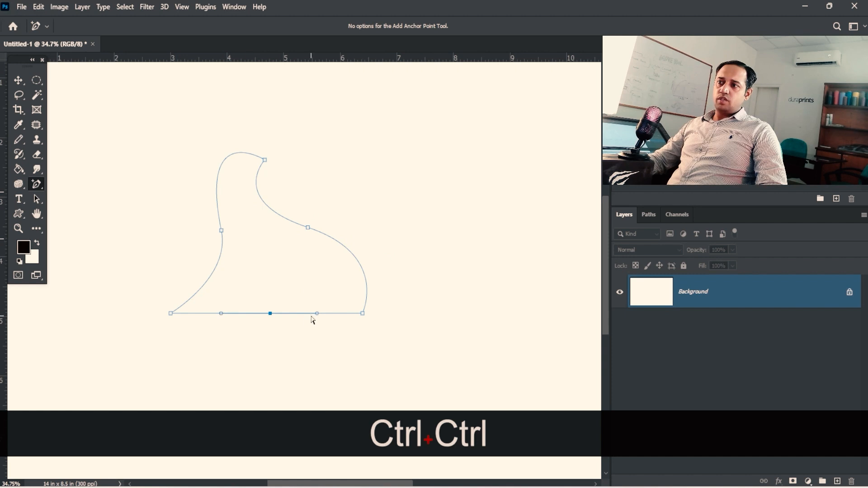
left_click_drag(319, 315, 309, 241)
left_click_drag(245, 358, 228, 372)
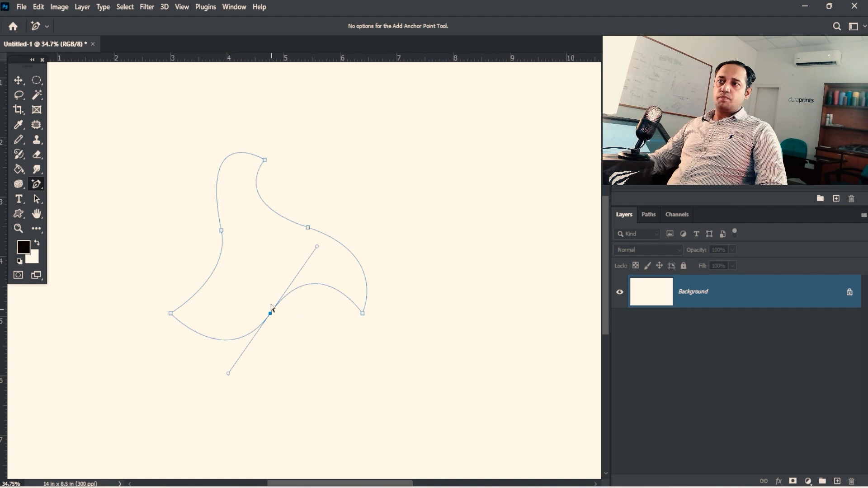
Delete the right side's midpoint, the base's midpoint and the apex anchor point with the Delete Anchor Point tool.
right_click(36, 184)
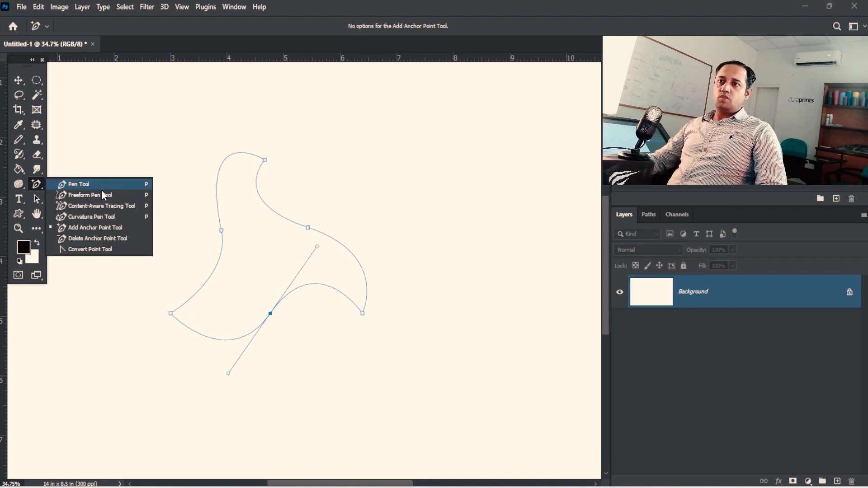
left_click(108, 238)
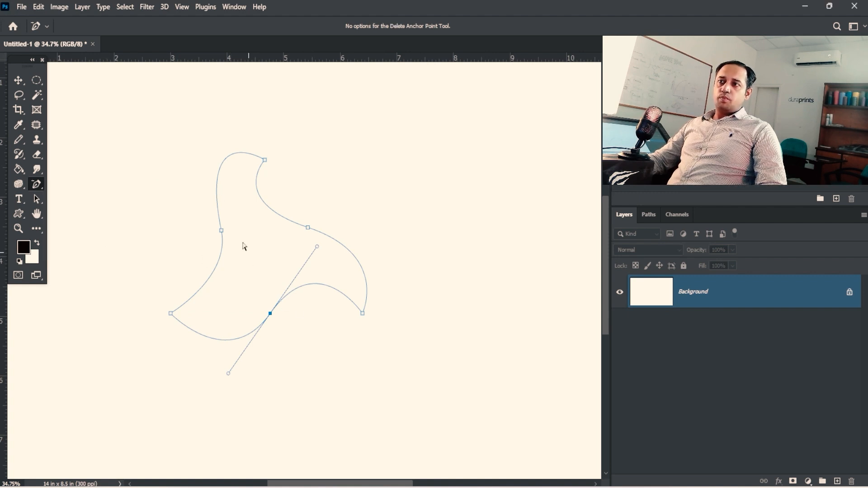
left_click(308, 228)
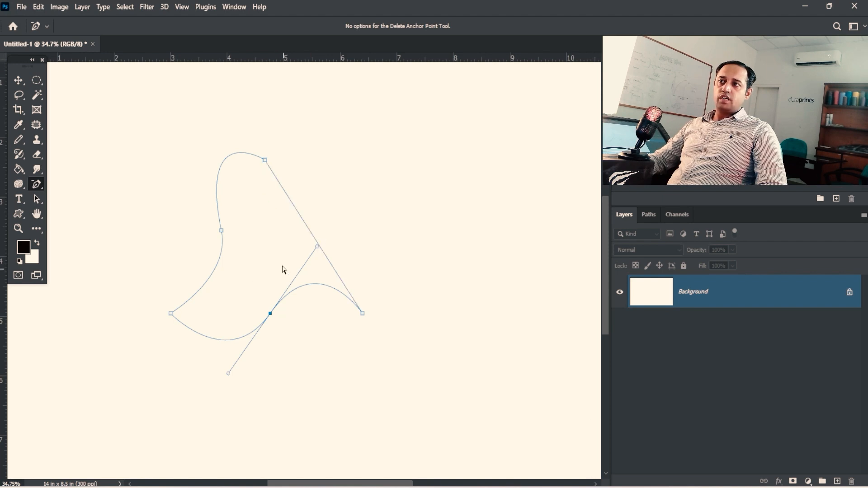
left_click(271, 314)
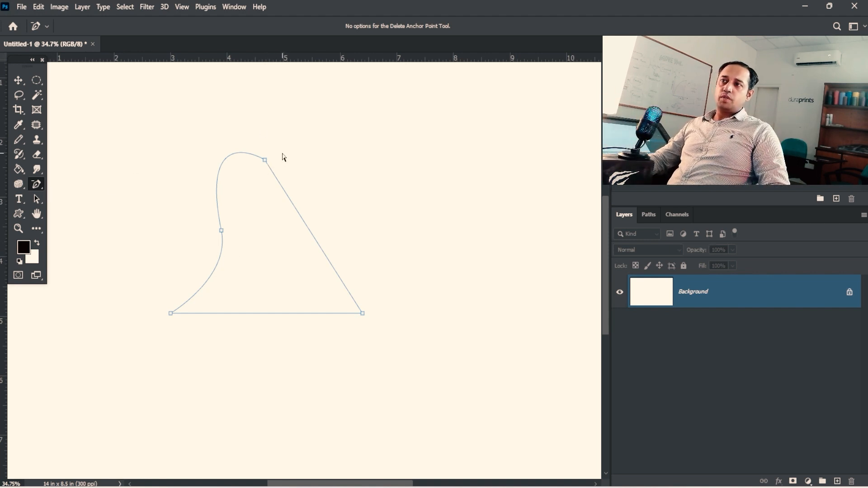
left_click(265, 160)
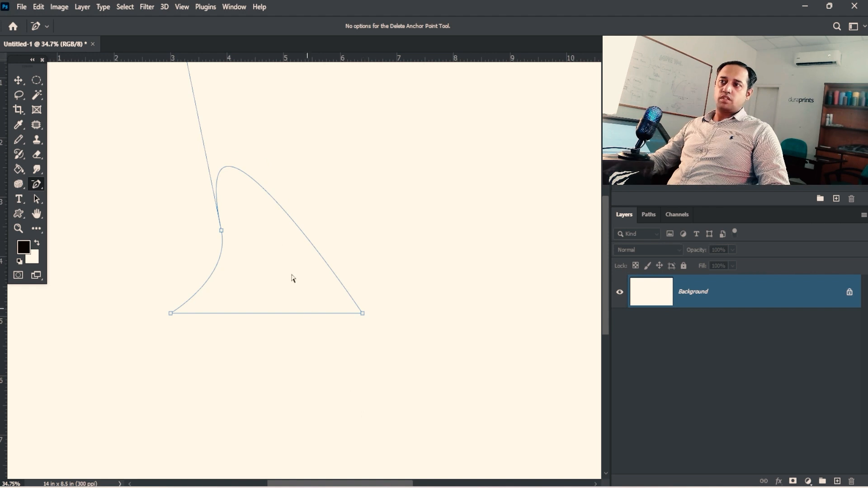
Adjust both direction handles of the remaining upper anchor point to reshape the path into a low dome above the flat base.
left_click_drag(292, 278, 304, 359)
left_click_drag(196, 176, 406, 200)
left_click_drag(389, 317, 330, 181)
left_click_drag(340, 248, 385, 332)
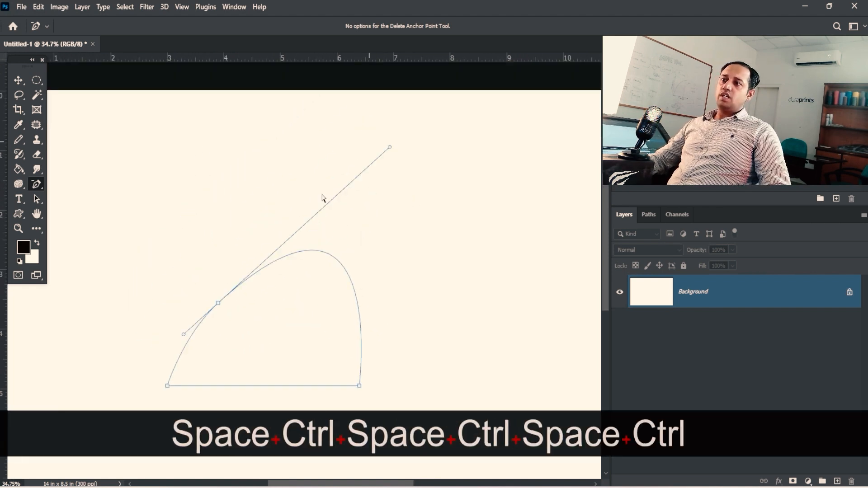
left_click_drag(390, 148, 315, 233)
mouse_move(180, 329)
left_mouse_down()
mouse_move(186, 322)
mouse_move(177, 326)
left_mouse_up()
left_click_drag(322, 243, 310, 261)
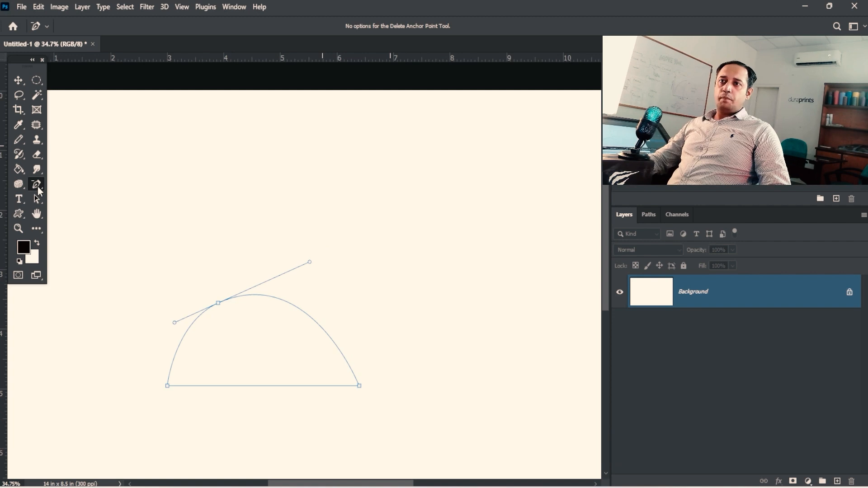
Clear the dome path and start a squirrel outline with the Pen tool, drawing the short ear edge and the rounded head to the neck.
right_click(37, 186)
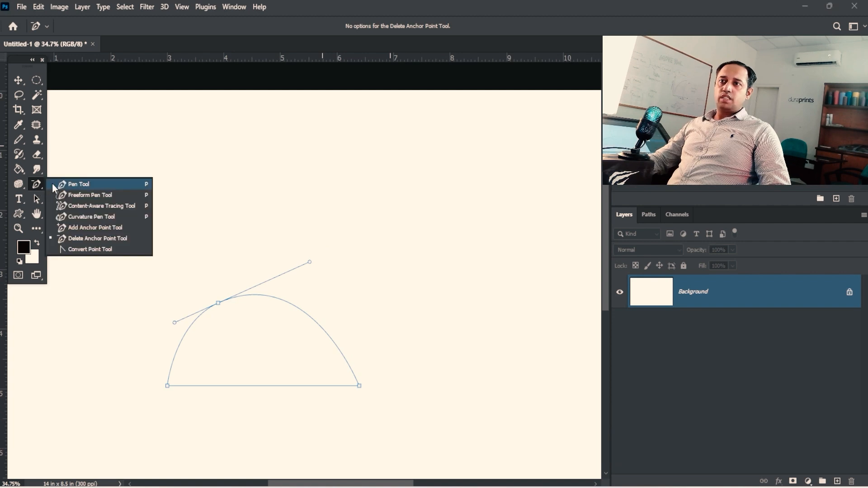
left_click(74, 228)
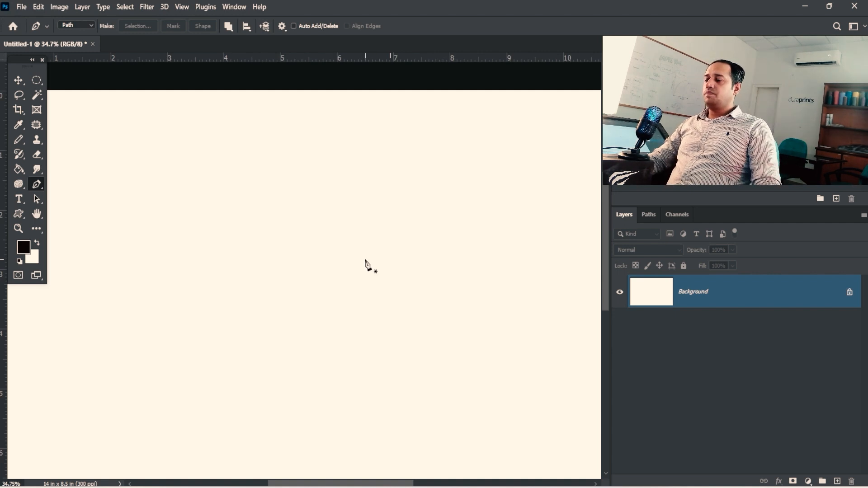
key("space")
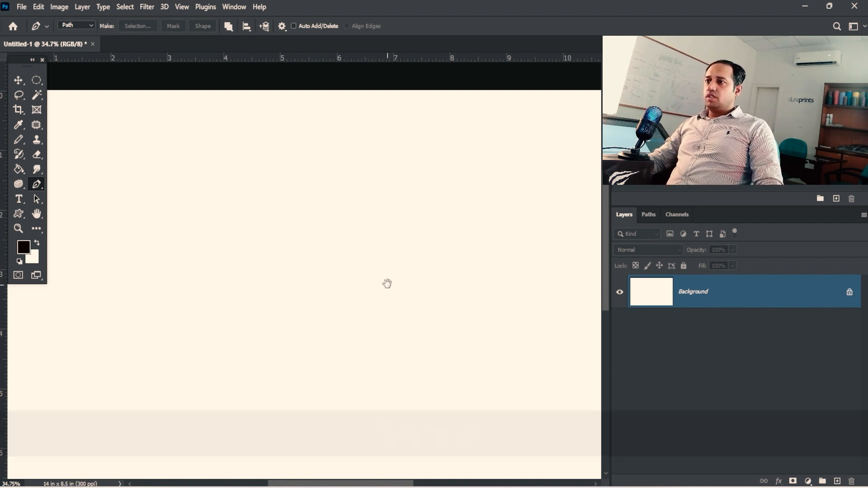
left_click_drag(388, 283, 378, 229)
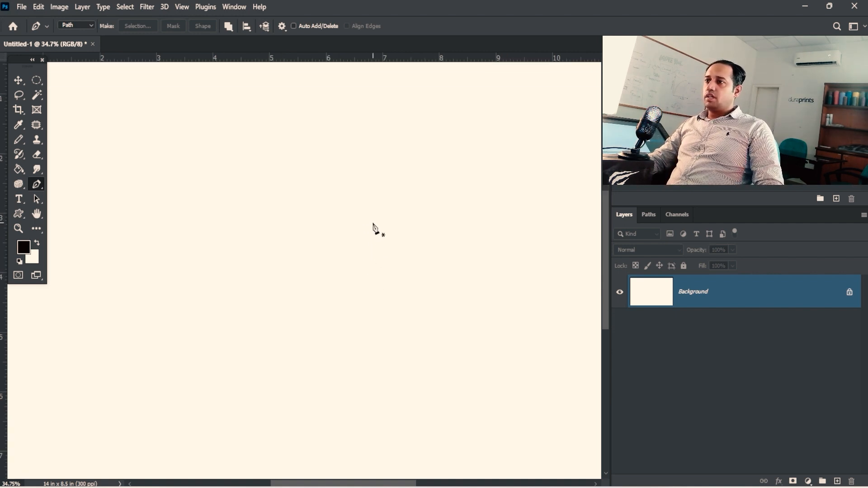
left_click(370, 221)
left_click(366, 200)
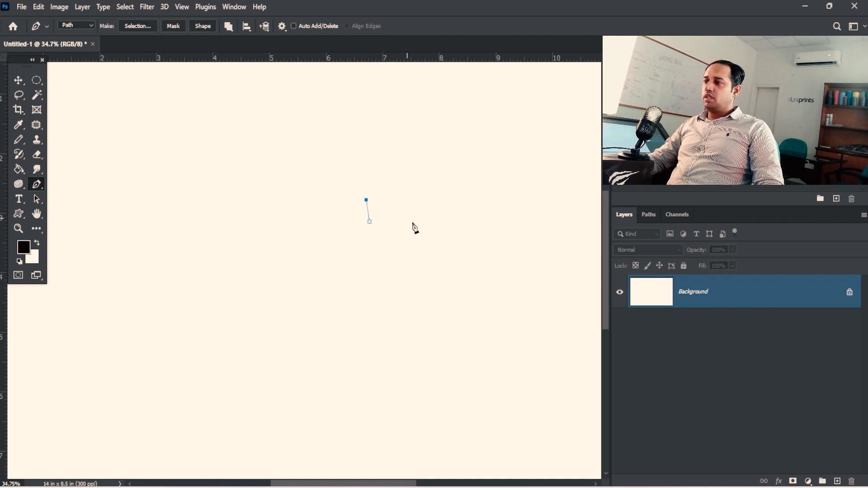
left_click_drag(431, 234, 390, 283)
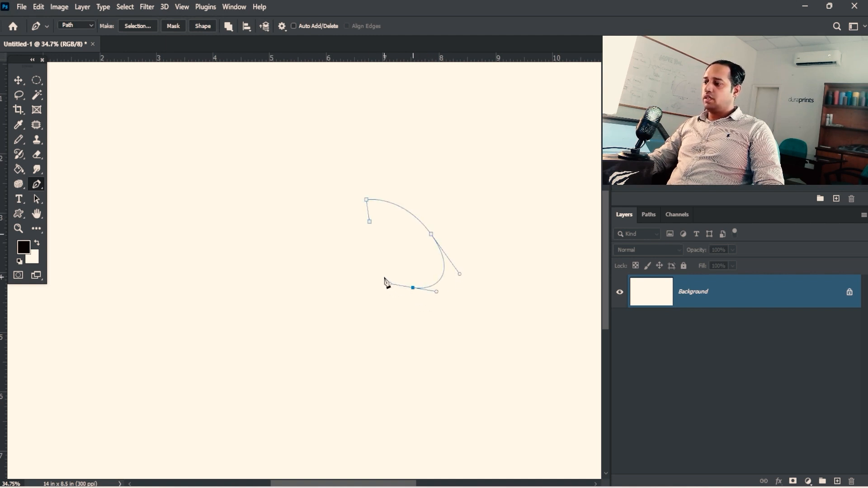
left_click(383, 276)
Continue the squirrel path around the front arm and paw, ending in a sharp corner at the belly.
left_click_drag(394, 315, 449, 351)
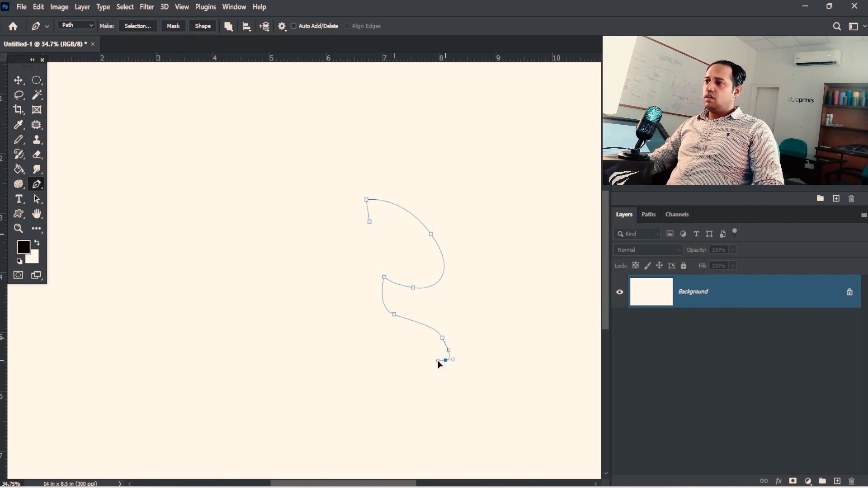
left_click_drag(352, 333, 339, 307)
left_click(351, 333, "alt")
Extend the path down the belly to a sharp corner and out along the top of the foot to the toe.
left_click_drag(361, 380, 355, 394)
left_click(341, 397)
key("space")
left_click_drag(377, 422, 381, 361)
left_click(381, 369)
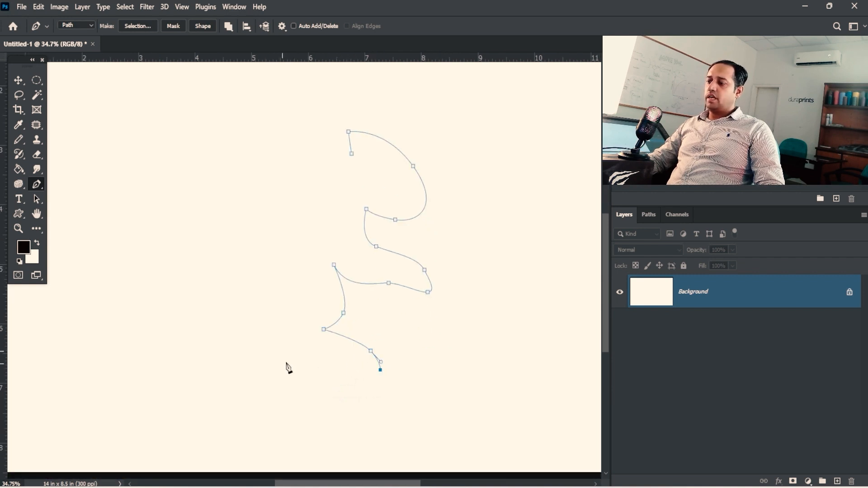
Continue the outline along the underside and up the inner curve of the tail to its pointed tip.
left_click_drag(279, 360, 244, 351)
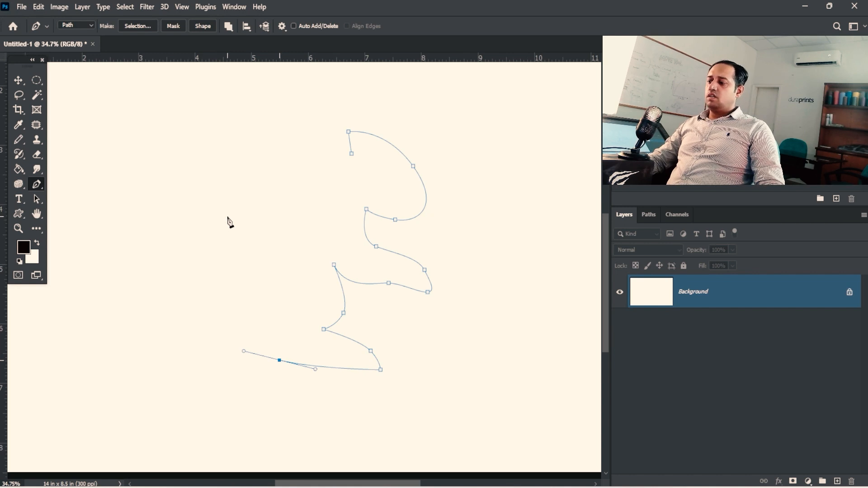
left_click_drag(227, 215, 246, 144)
left_click_drag(189, 133, 167, 153)
left_click(164, 175)
Draw the tail's rounded outer edge down to a sharp corner where the tail meets the back.
key("space")
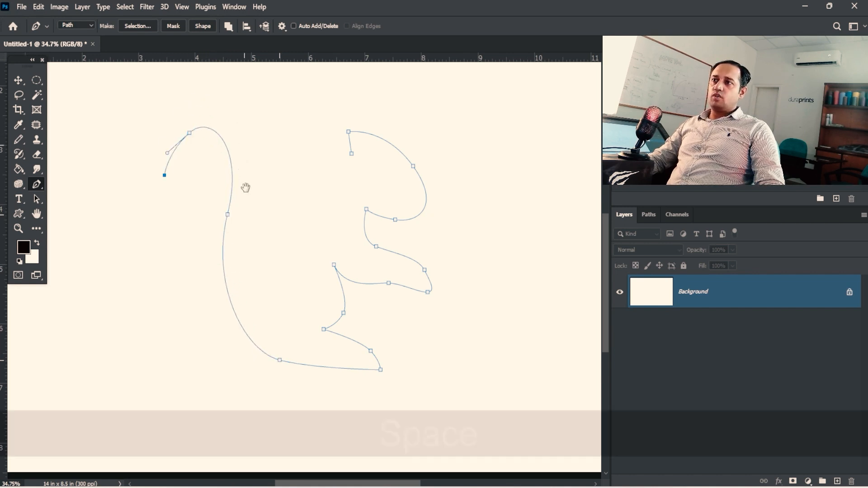
left_click_drag(213, 94, 285, 120)
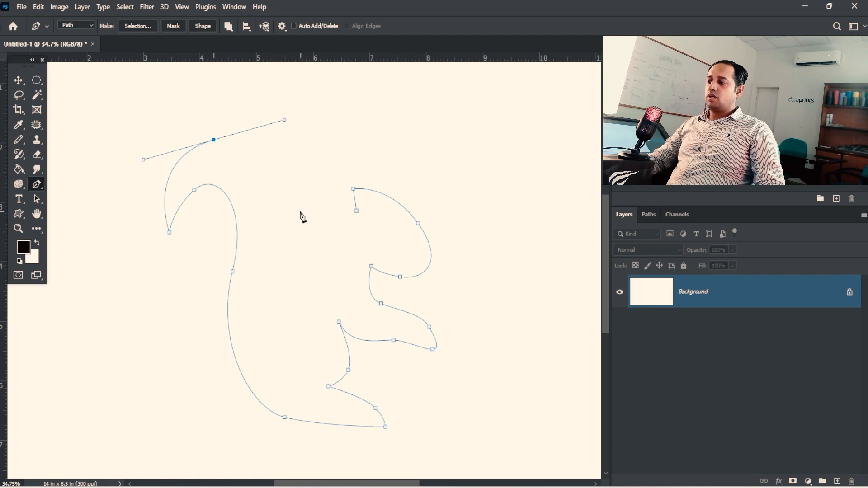
left_click_drag(312, 227, 289, 270)
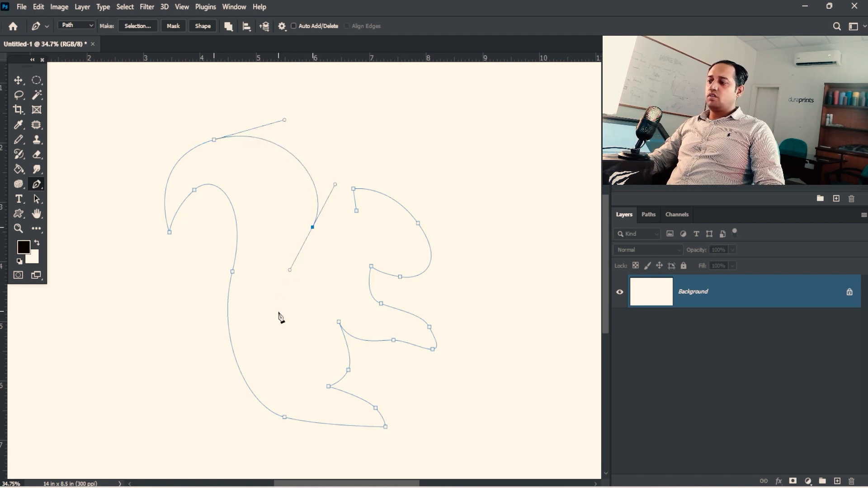
left_click_drag(271, 312, 272, 348)
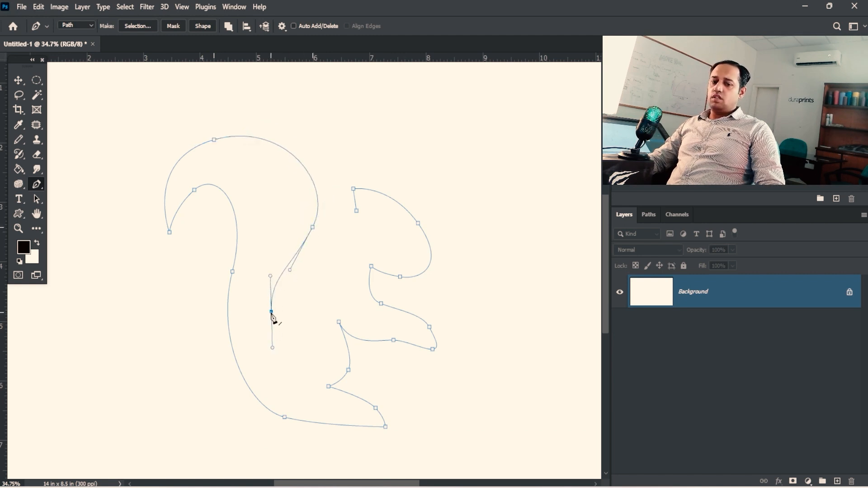
left_click(271, 312, "alt")
Close the squirrel outline with a curved back up to the ear, and select the anchor points around the face and front arm.
left_click_drag(309, 256, 354, 199)
left_click(448, 303, "ctrl")
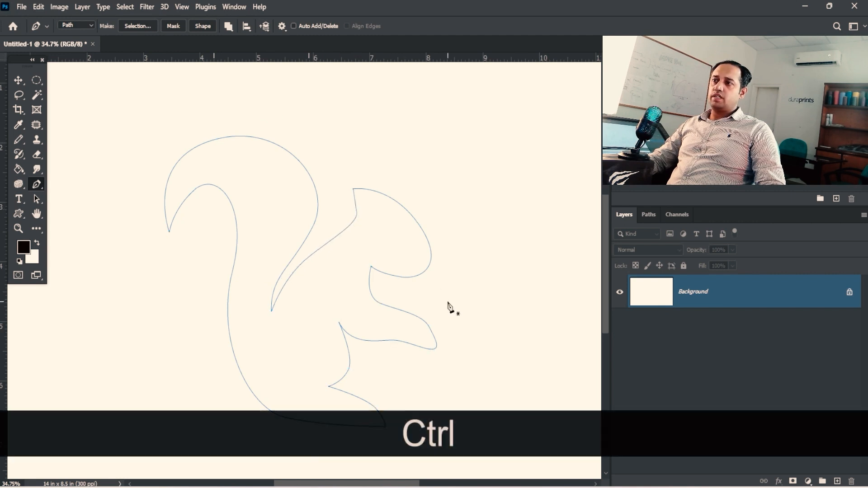
left_click_drag(448, 302, 421, 274)
left_click_drag(447, 193, 322, 304)
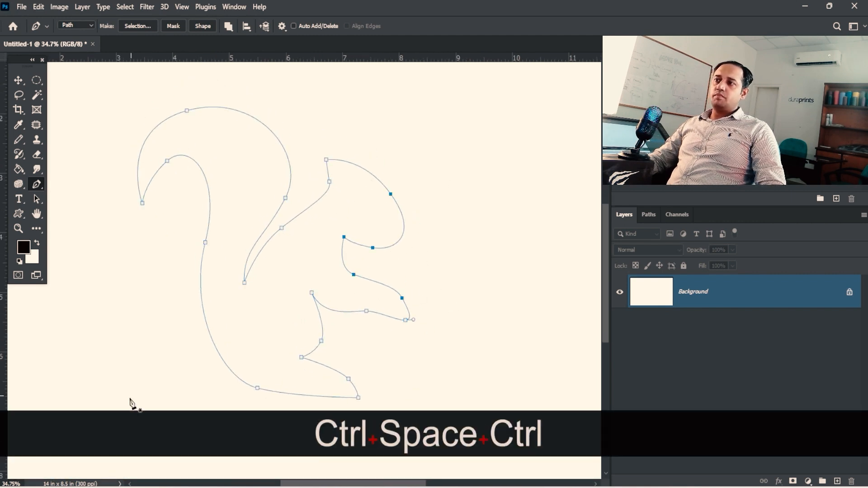
Examine the direction handles of the anchor points around the squirrel outline by selecting them one at a time.
left_click(446, 241, "ctrl")
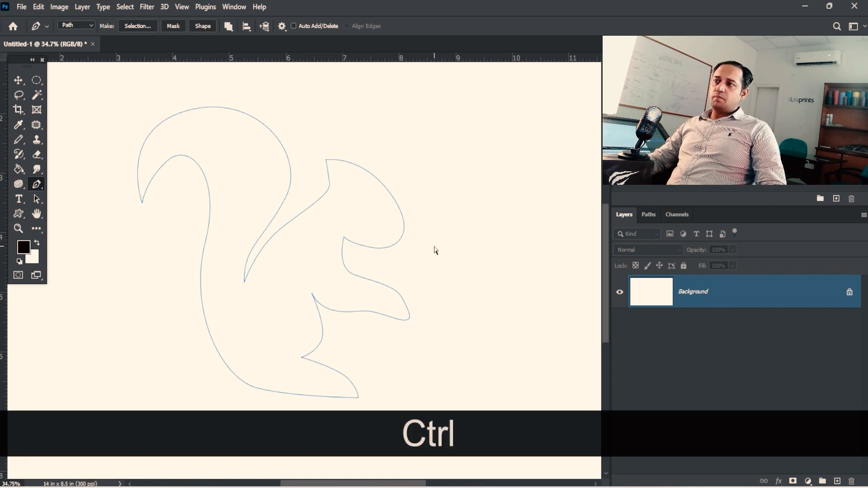
left_click(404, 228, "ctrl")
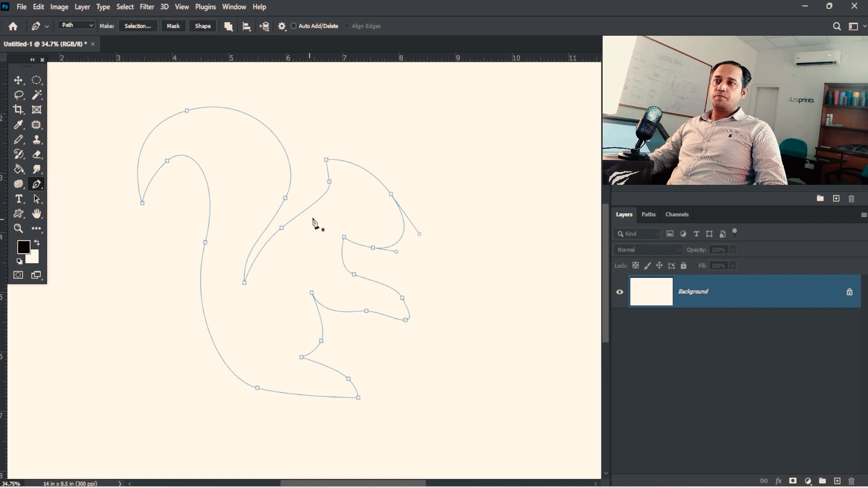
left_click(285, 199, "ctrl")
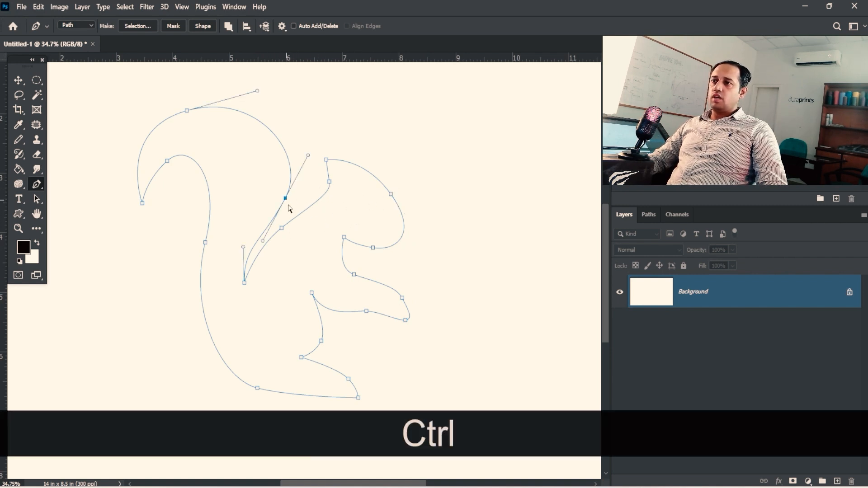
left_click(205, 243, "ctrl")
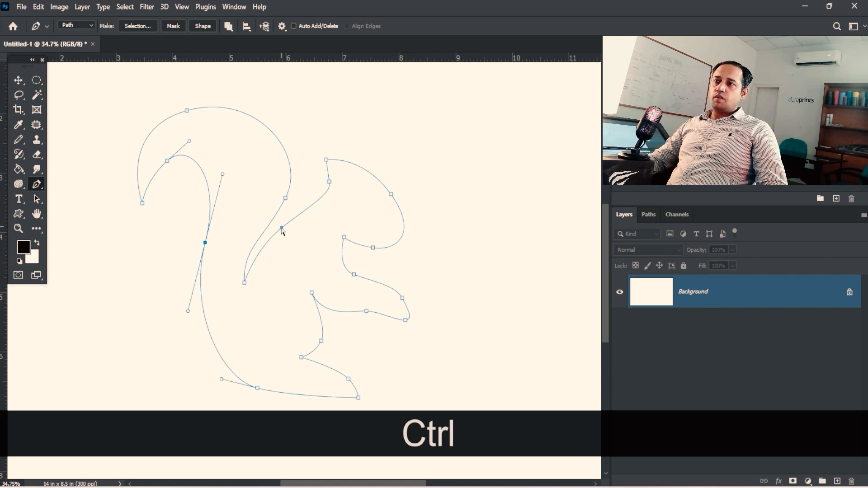
left_click(281, 227, "ctrl")
left_click(354, 274, "ctrl")
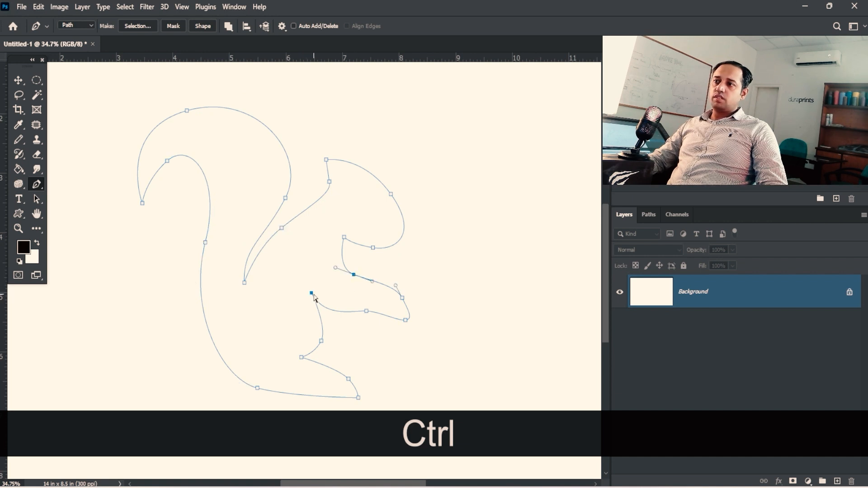
left_click(344, 237, "ctrl")
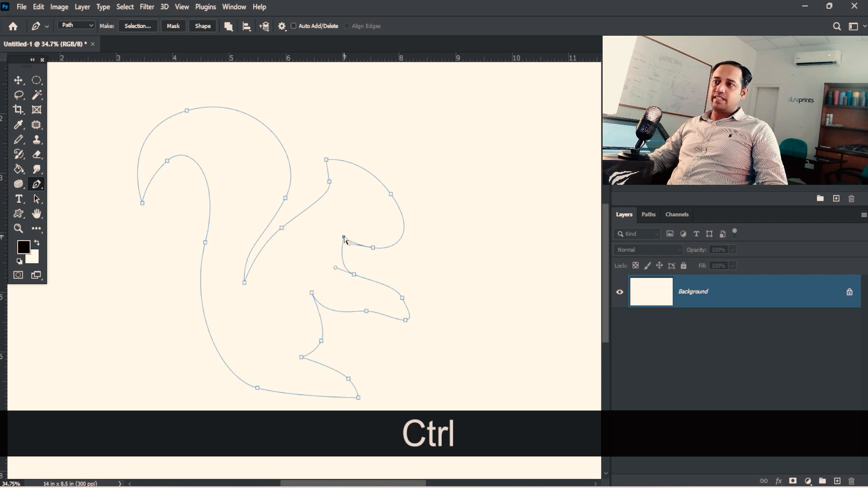
left_click(391, 195, "ctrl")
left_click(321, 341, "ctrl")
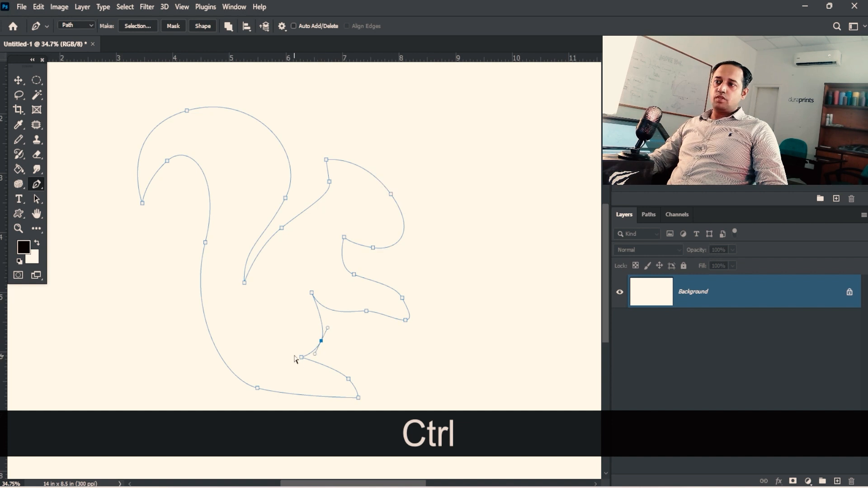
left_click(301, 357, "ctrl")
left_click(312, 293, "ctrl")
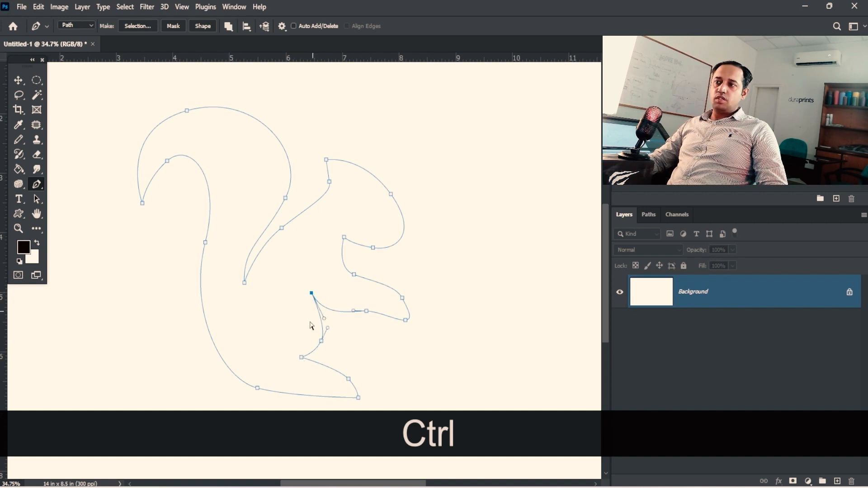
left_click(258, 388, "ctrl")
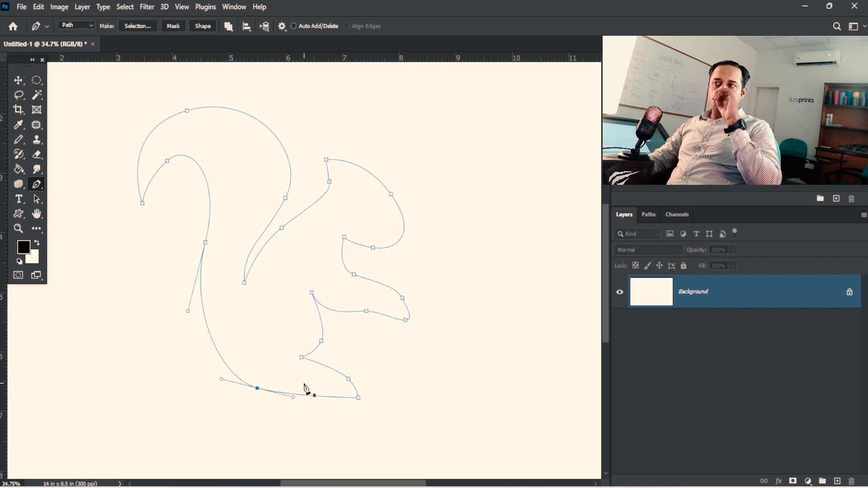
Add an anchor point on top of the squirrel's head and reshape the forehead by adjusting its handle and moving the snout point outward.
right_click(37, 188)
left_click(86, 228)
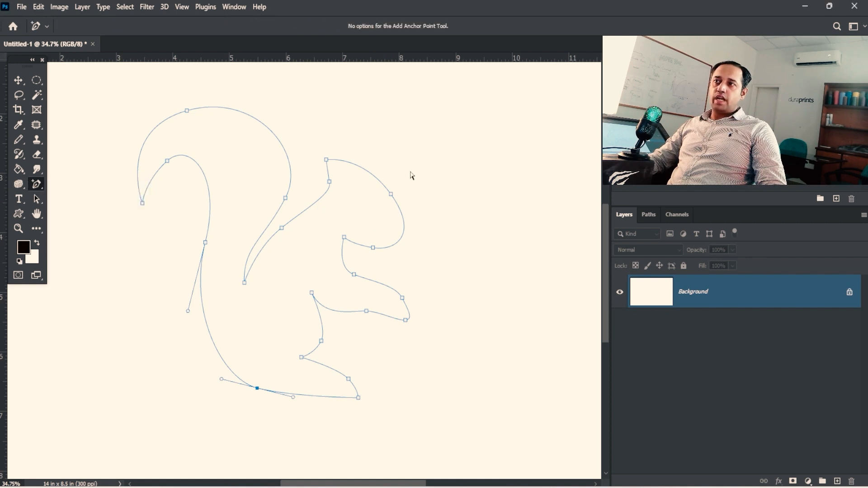
left_click(360, 166)
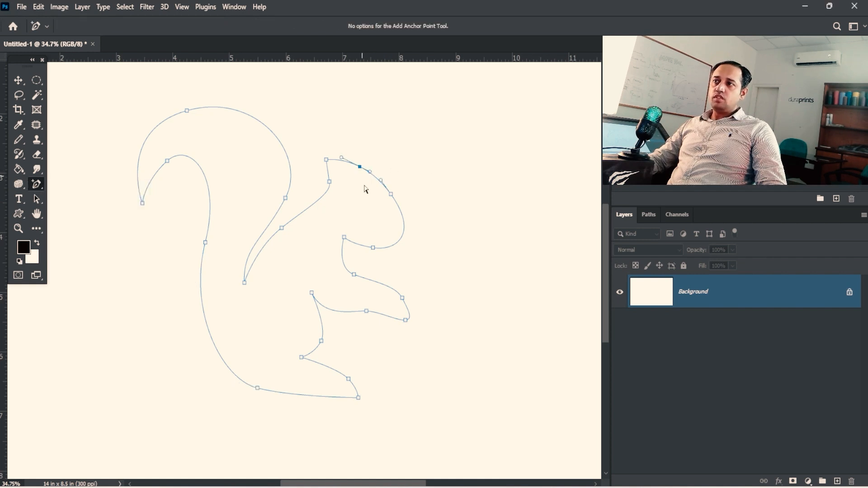
key("ctrl")
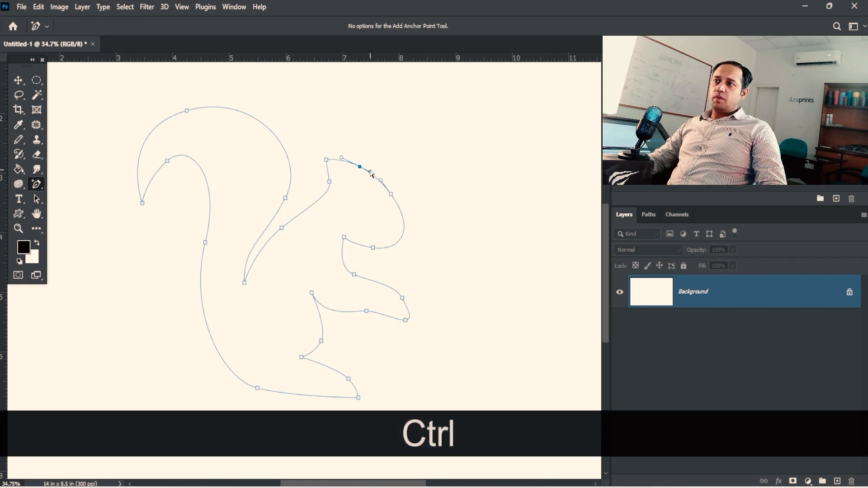
left_click_drag(358, 186, 406, 219)
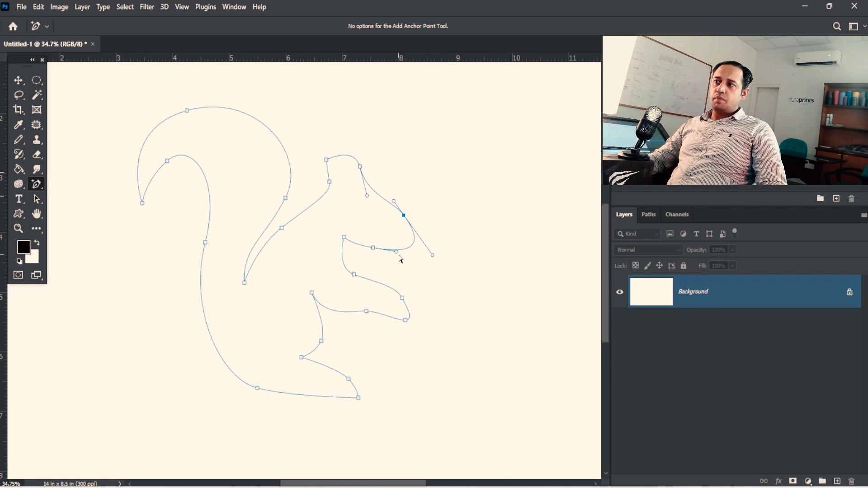
Remove the anchor point under the squirrel's chin with the Delete Anchor Point tool.
right_click(36, 184)
left_click(77, 239)
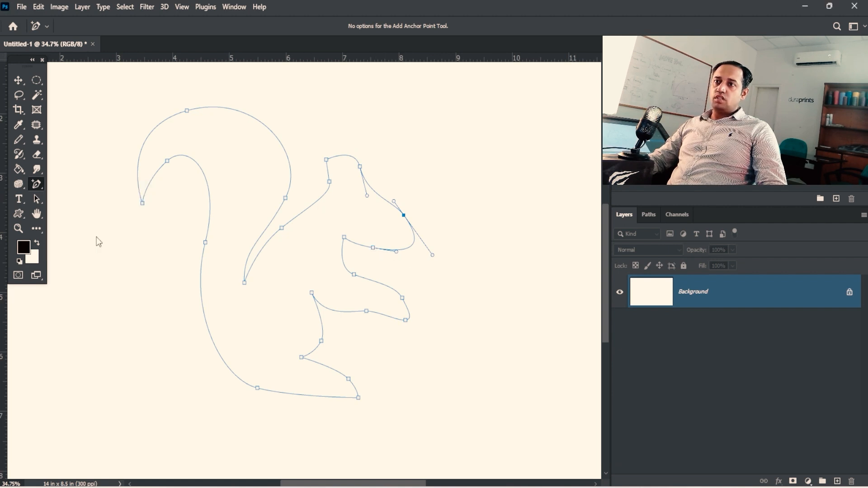
left_click(372, 248)
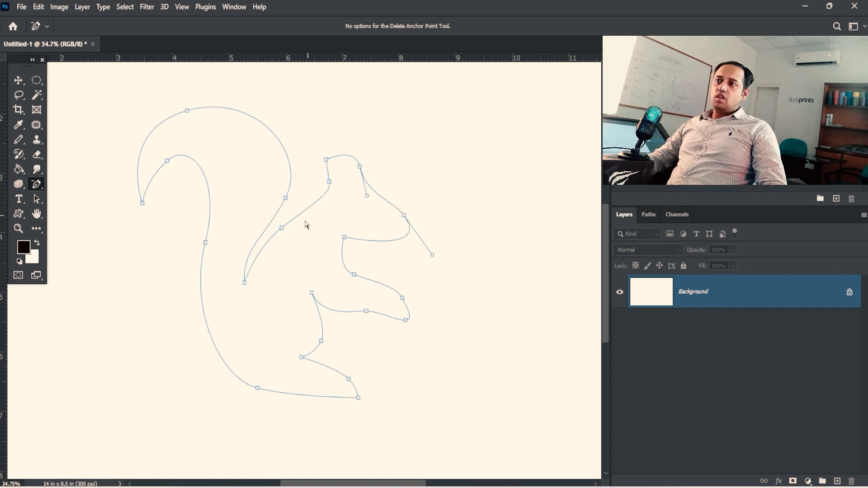
Add an anchor point on the back of the neck and one on the tail's lower outer edge, pulling each to reshape its curve.
right_click(37, 185)
left_click(86, 230)
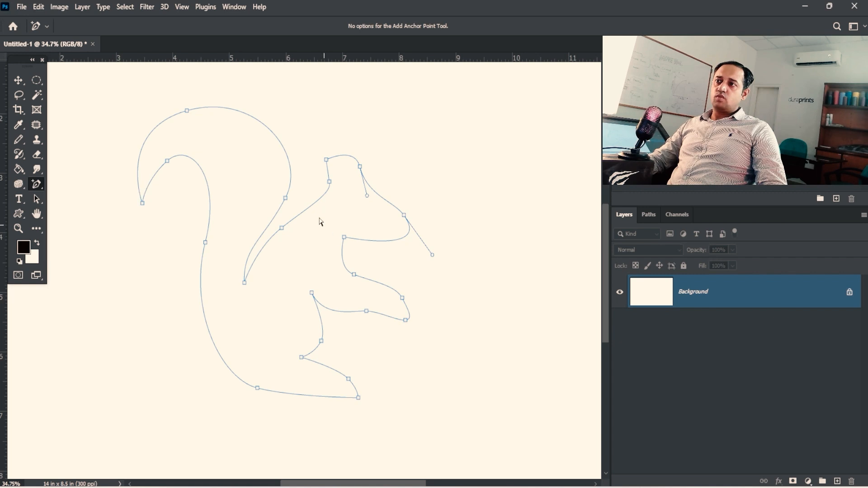
left_click(311, 208)
left_click_drag(312, 208, 319, 214)
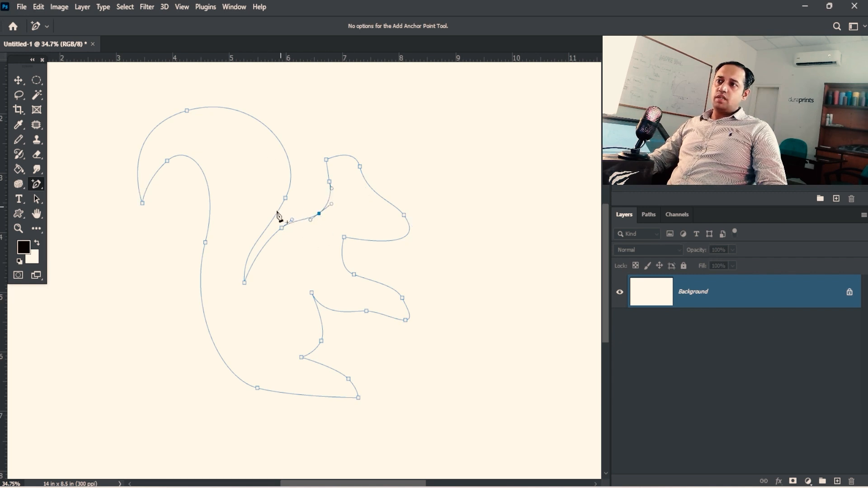
left_click_drag(264, 234, 261, 232)
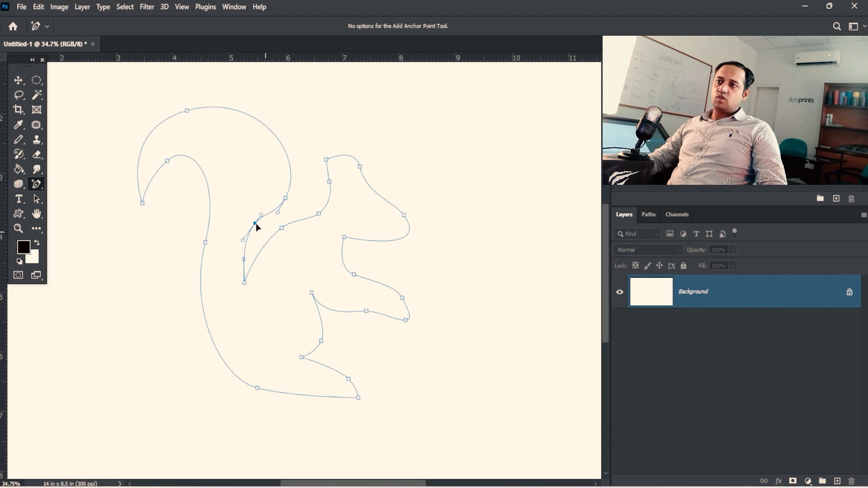
left_click(224, 108)
key("ctrl")
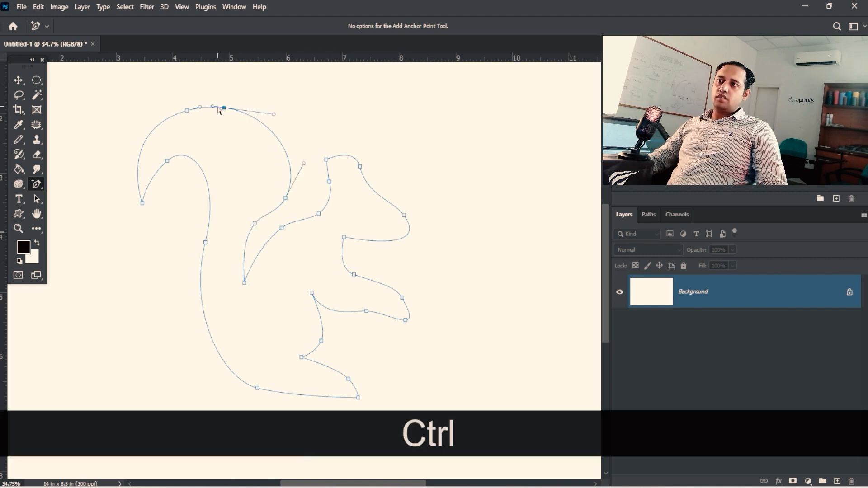
key("ctrl+z")
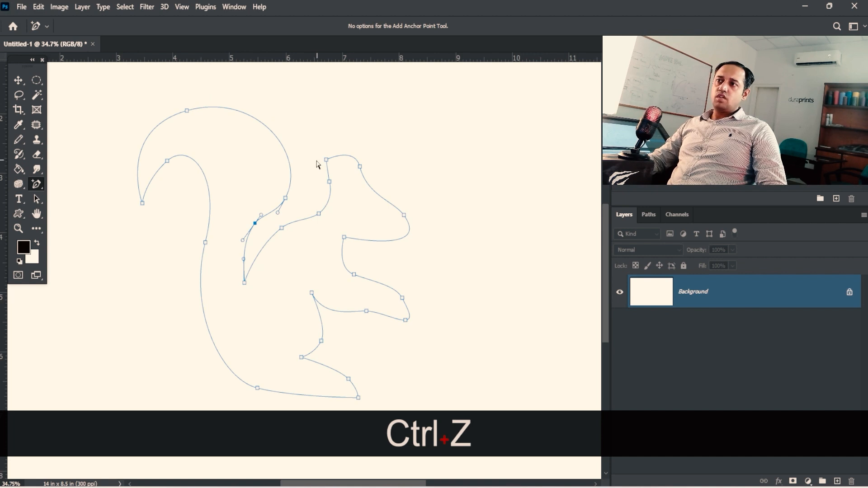
Switch to the Pen tool and enable Auto Add/Delete.
key("ctrl")
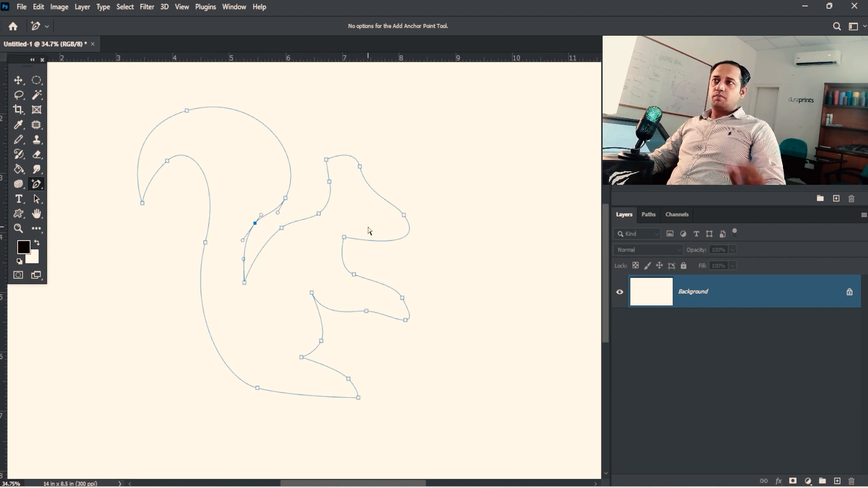
key("space")
left_click_drag(357, 265, 347, 312)
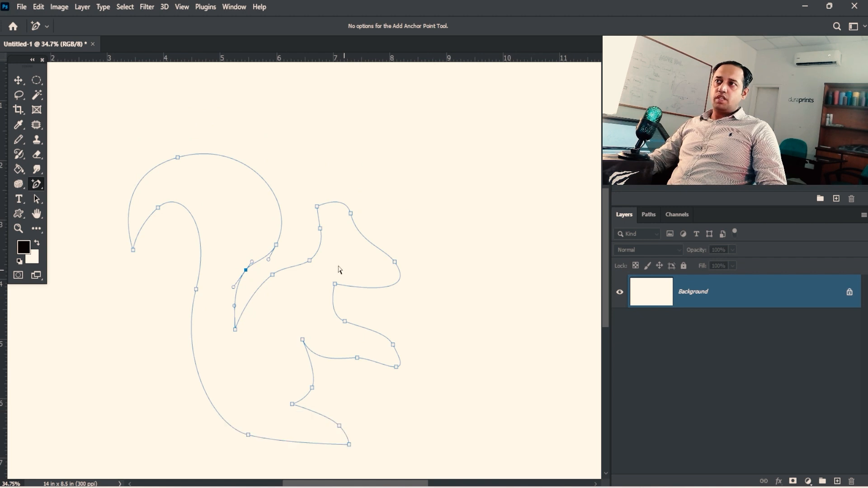
right_click(35, 188)
left_click(64, 186)
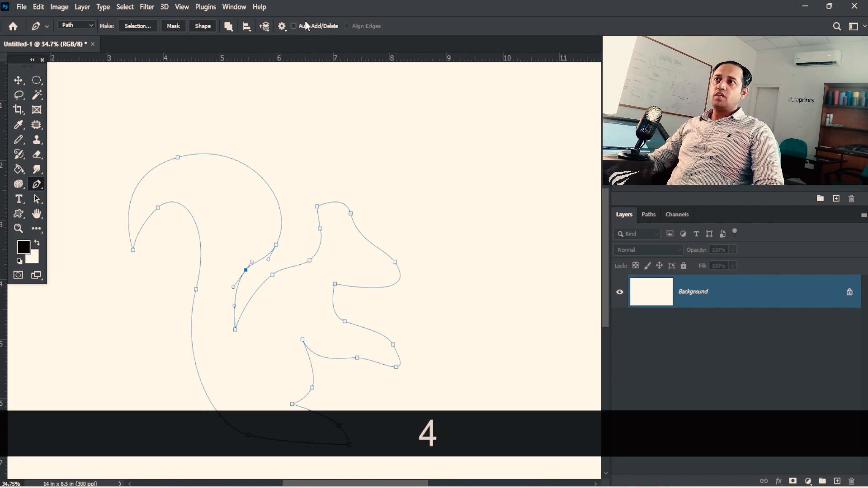
left_click(294, 26)
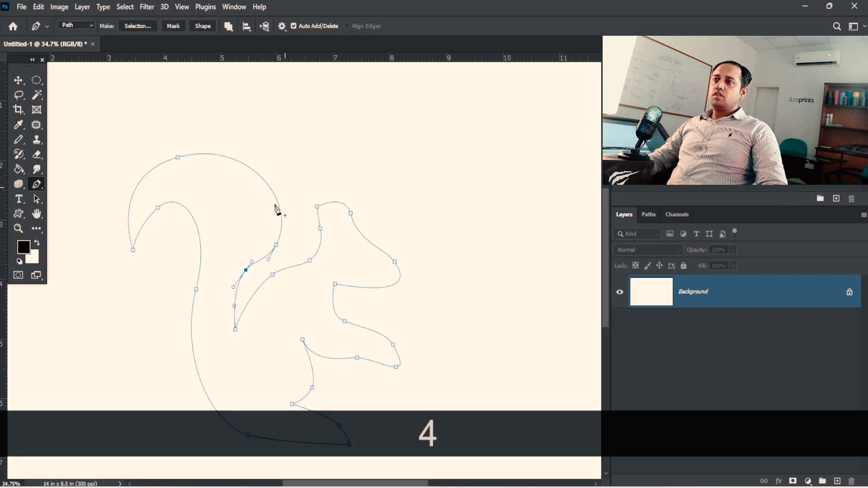
right_click(37, 184)
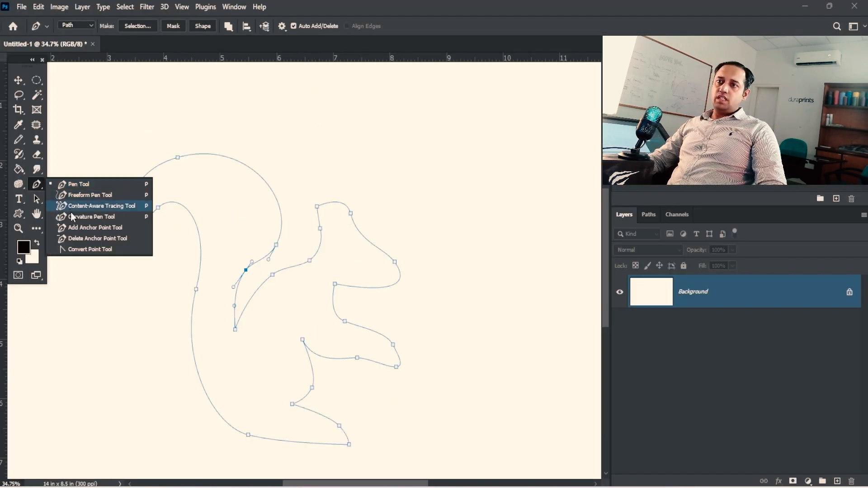
left_click(137, 228)
right_click(37, 184)
left_click(102, 229)
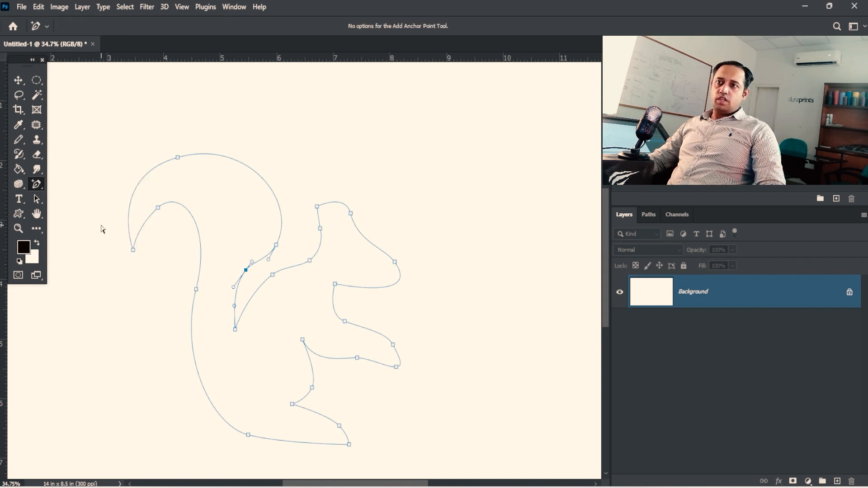
right_click(39, 183)
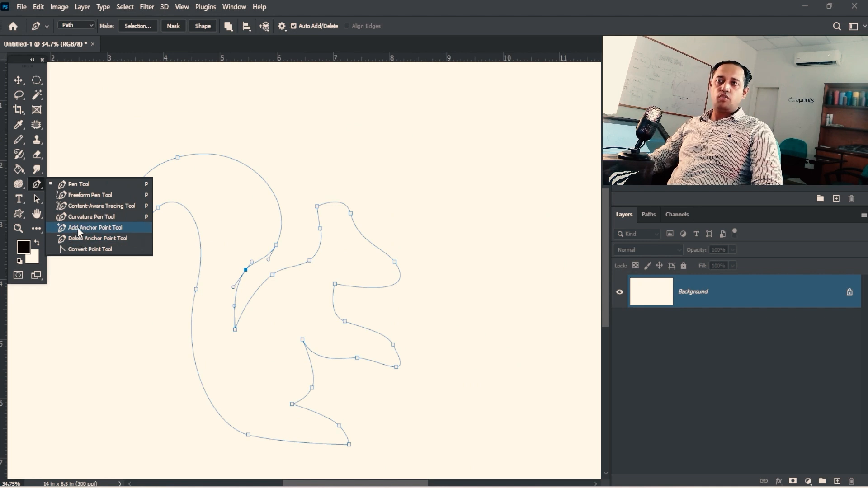
left_click(39, 183)
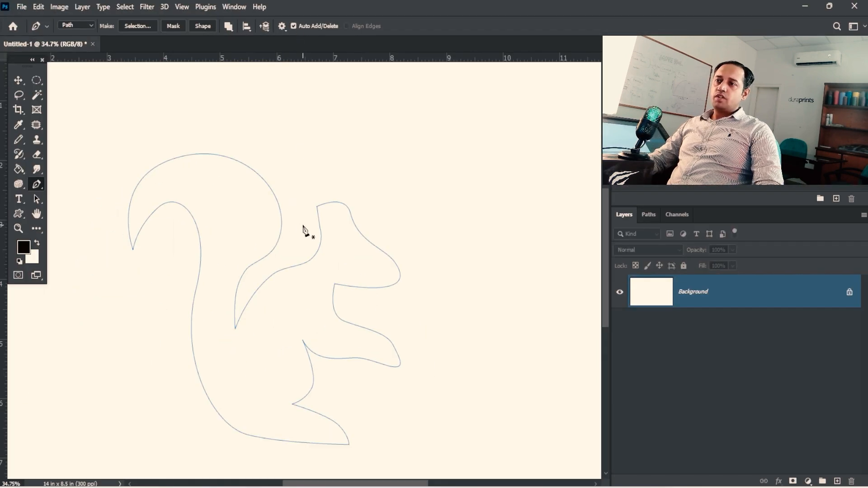
Reselect the outline, add an anchor point on the tail's upper outer curve, and rotate its handles to form a dip.
left_click_drag(402, 192, 279, 272, "ctrl")
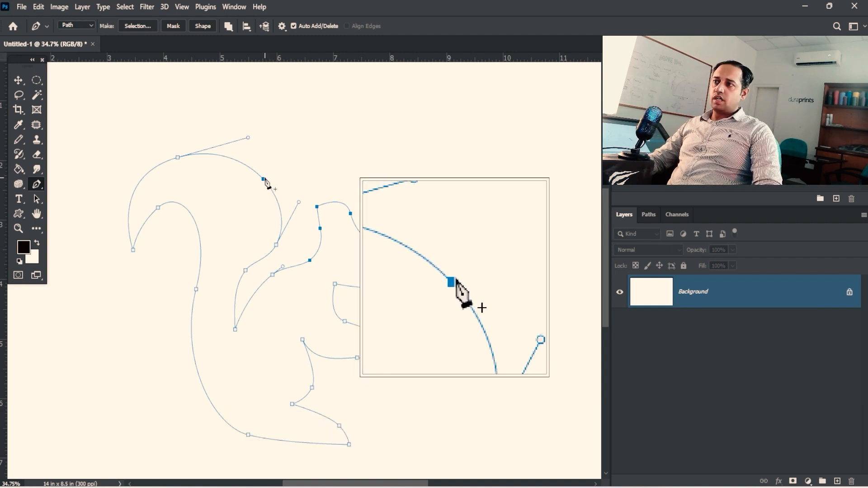
left_click(265, 179)
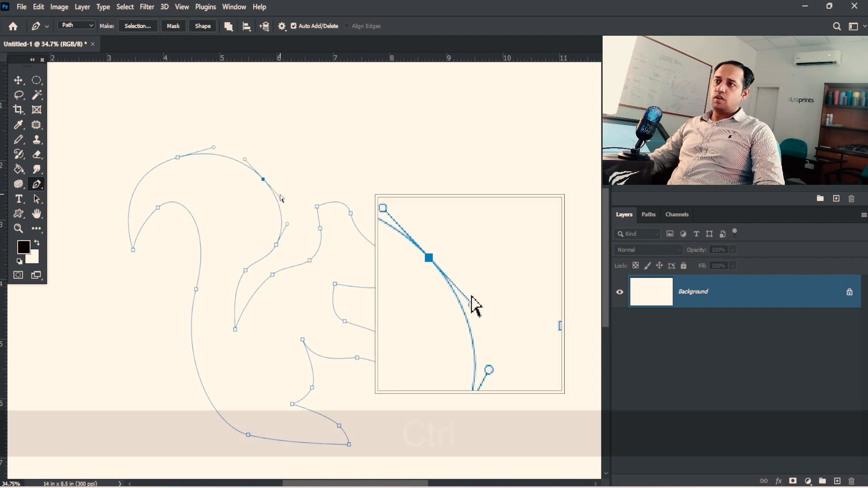
left_click_drag(280, 200, 275, 160, "ctrl")
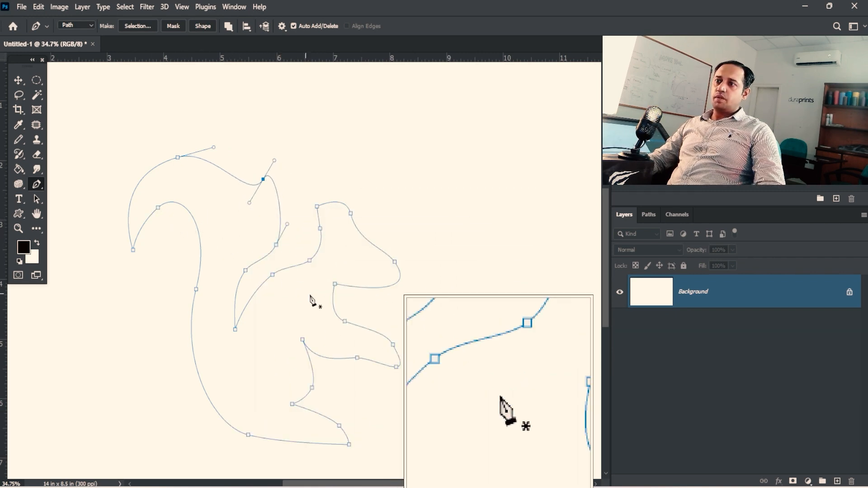
Delete the added point on the tail's lower outer edge and shorten the handle at the corner where the tail meets the back.
left_click_drag(312, 290, 267, 222)
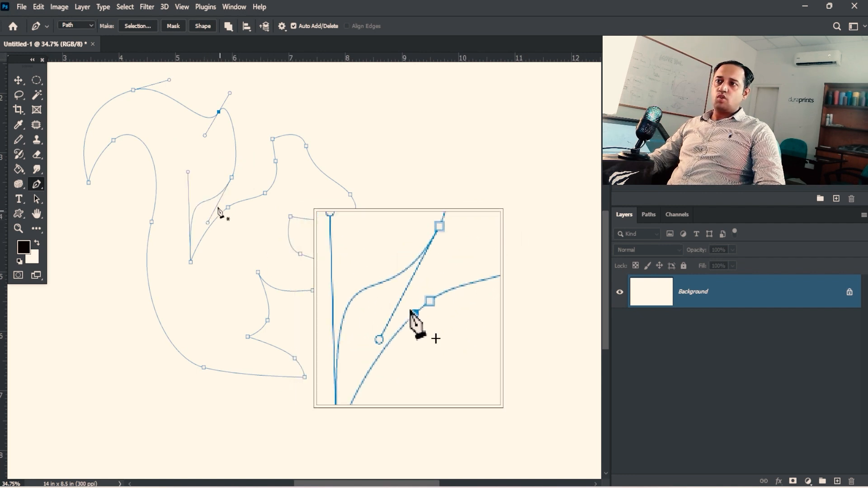
left_click_drag(189, 172, 202, 203)
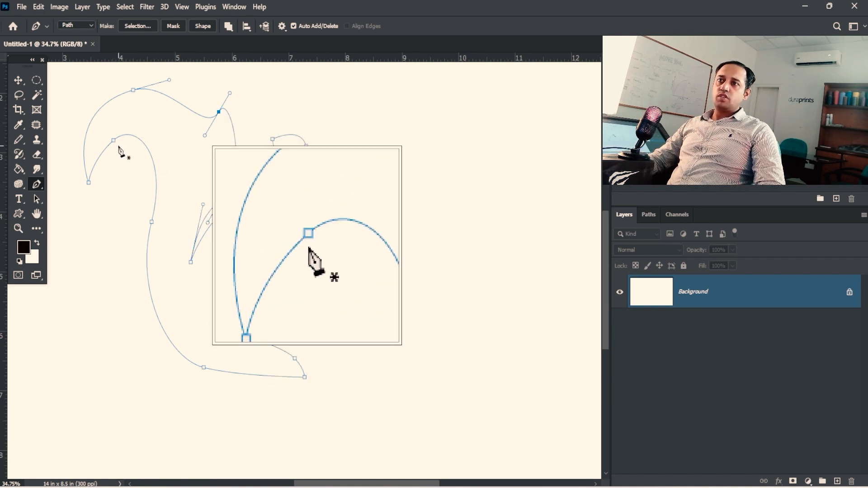
Add an anchor point on the tail's inner curve and move it up and outward to widen the curve.
left_click(149, 150)
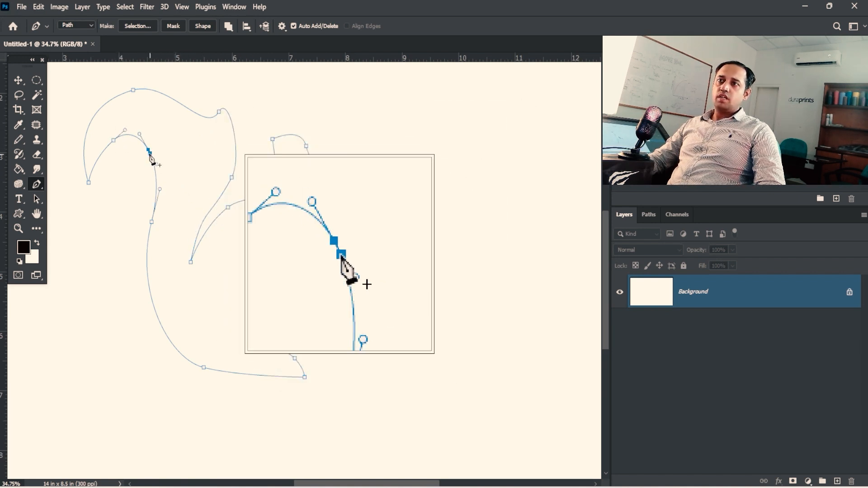
left_click_drag(149, 150, 164, 141)
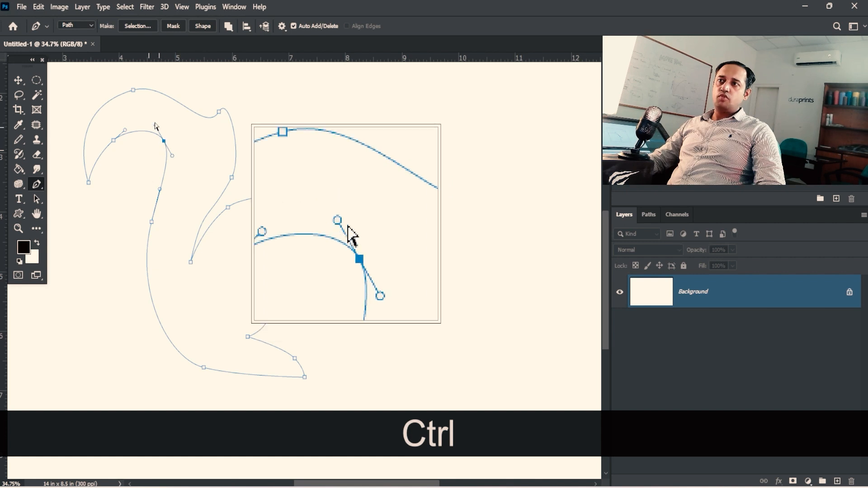
Delete the two anchor points on the tail's upper outer edge and pull a long handle from the next point to form a single arch.
left_click(133, 91)
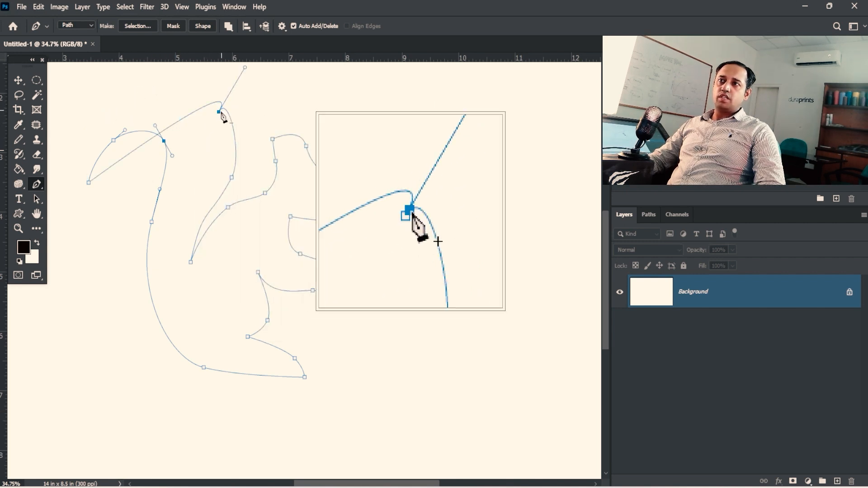
left_click_drag(281, 85, 191, 68)
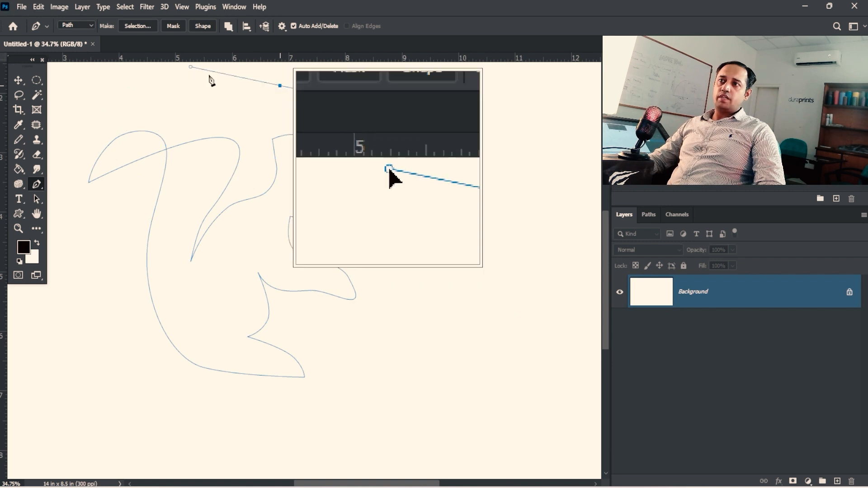
key("ctrl+z")
left_click_drag(281, 84, 128, 60)
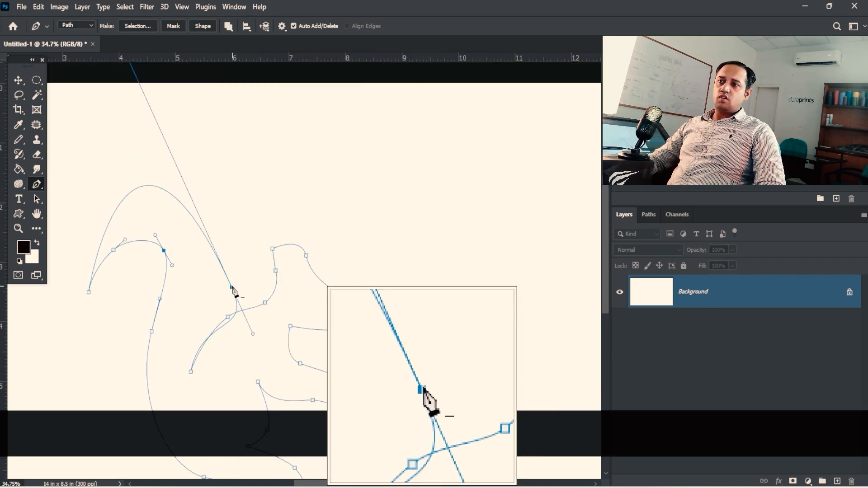
left_click_drag(233, 286, 226, 232)
left_click(219, 225, "ctrl+alt")
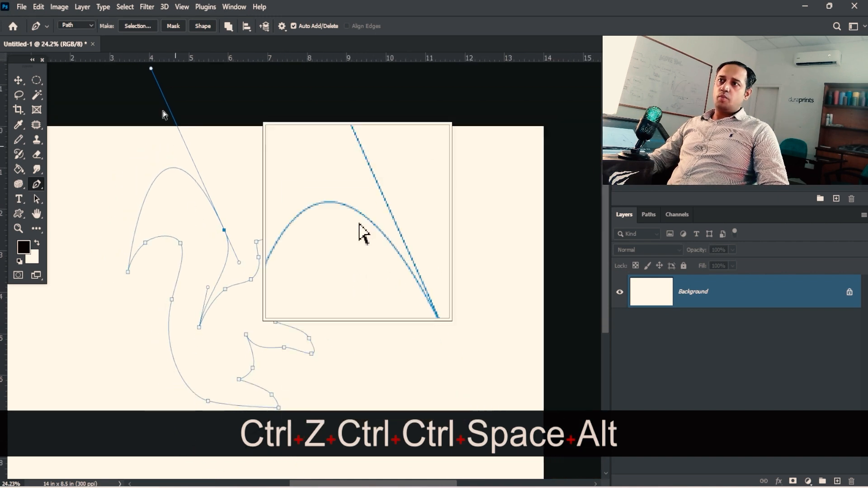
Shorten and rotate the handles of the tail's outer point to lower and smooth the arch.
left_click_drag(155, 72, 164, 147)
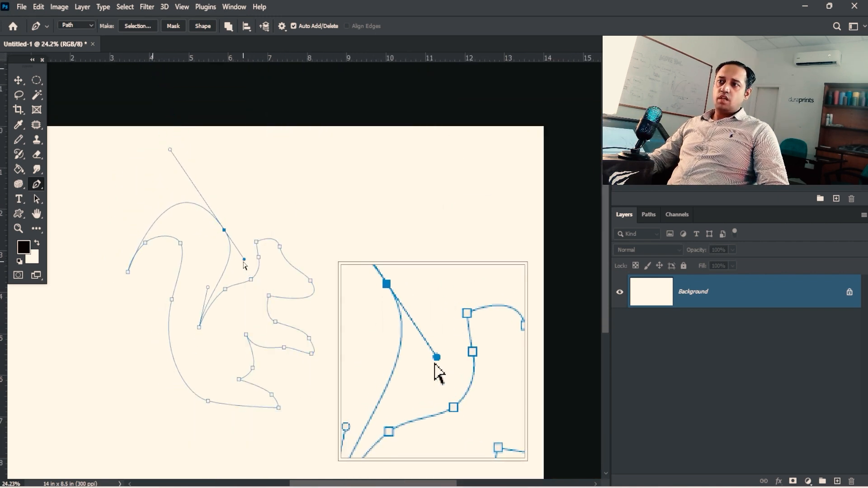
left_click_drag(245, 260, 235, 248)
key("space")
left_click_drag(251, 276, 205, 214)
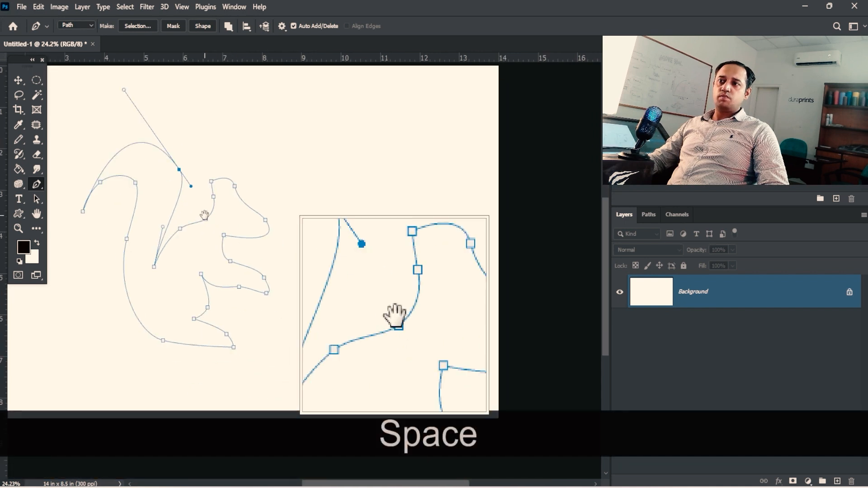
Add an anchor point on the snout's lower edge and rotate its handles into an S-curve for the mouth.
left_click_drag(221, 294, 220, 254)
scroll(207, 276, "up", 3)
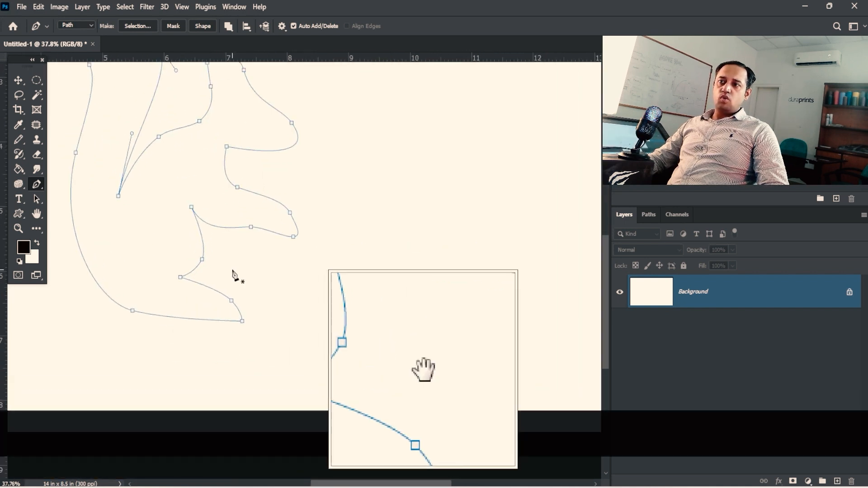
left_click(234, 148)
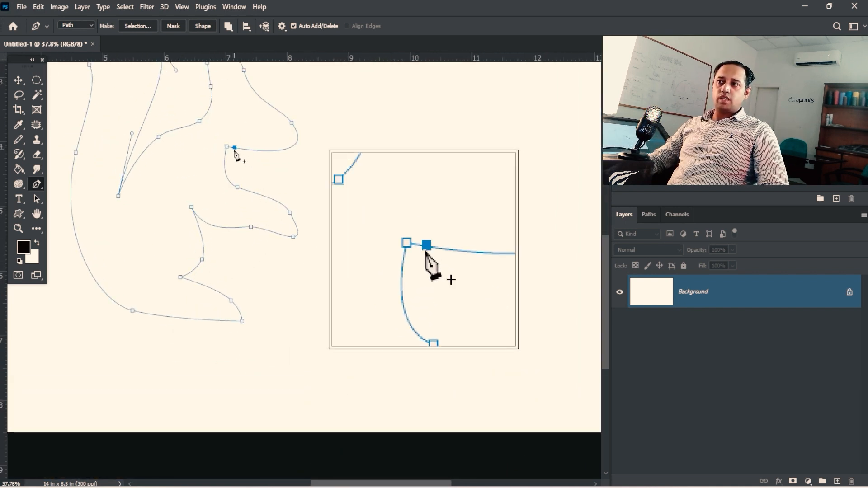
left_click(266, 151)
key("ctrl")
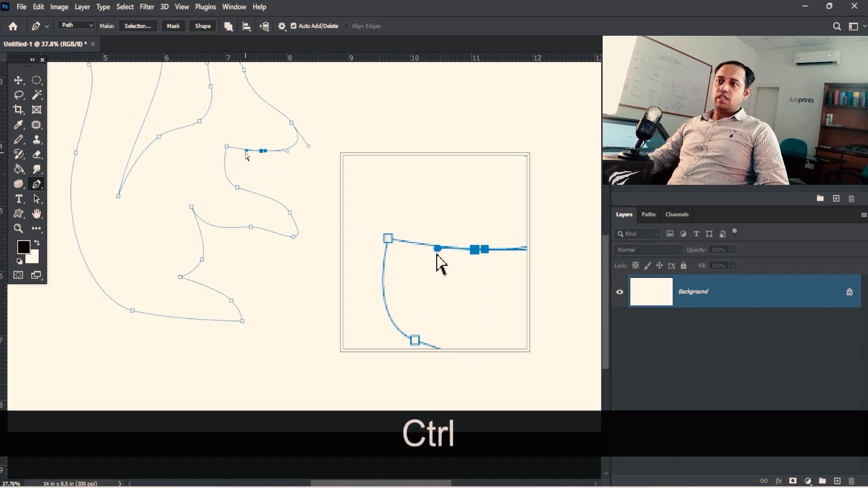
left_click_drag(249, 150, 261, 130)
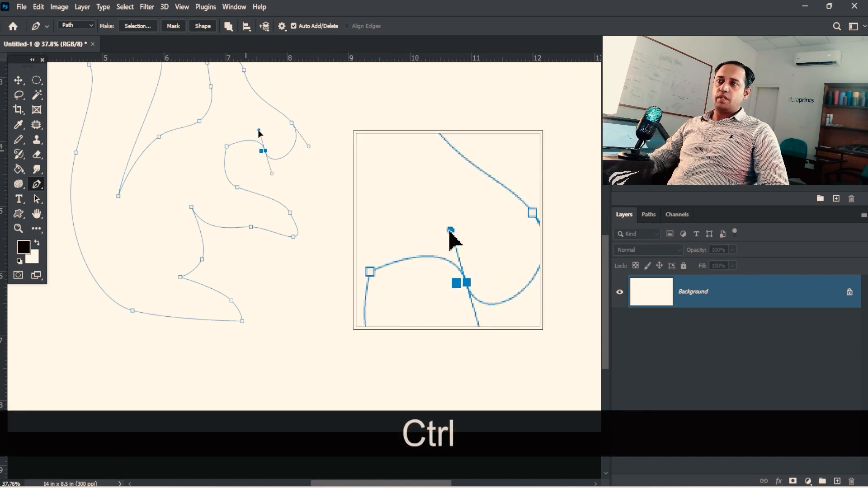
key("ctrl")
left_click_drag(270, 174, 285, 194)
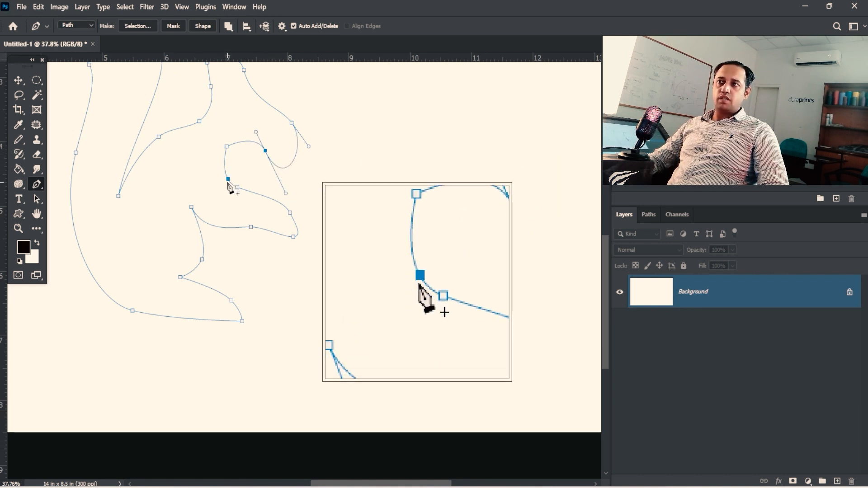
Delete the anchor point where the chest meets the arm and extend the arm point's handle into a smooth curve.
left_click(254, 193)
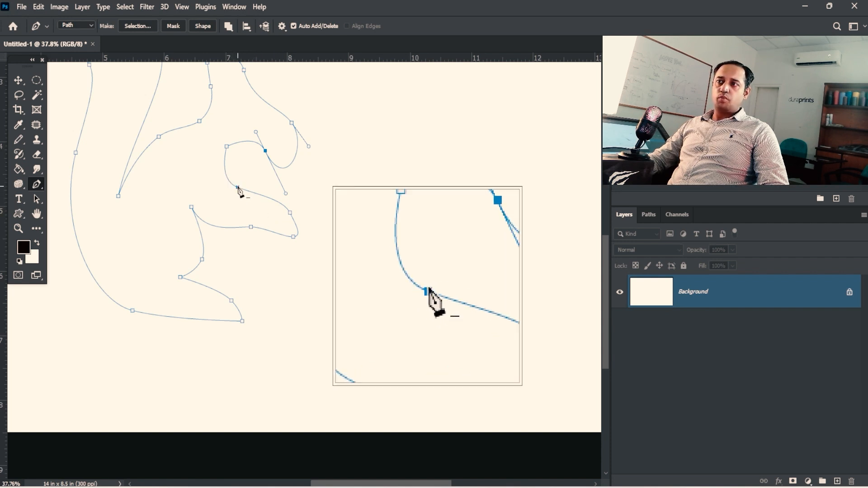
left_click(238, 188)
left_click_drag(281, 190, 226, 208)
left_click_drag(311, 208, 276, 204)
left_click_drag(270, 190, 269, 238)
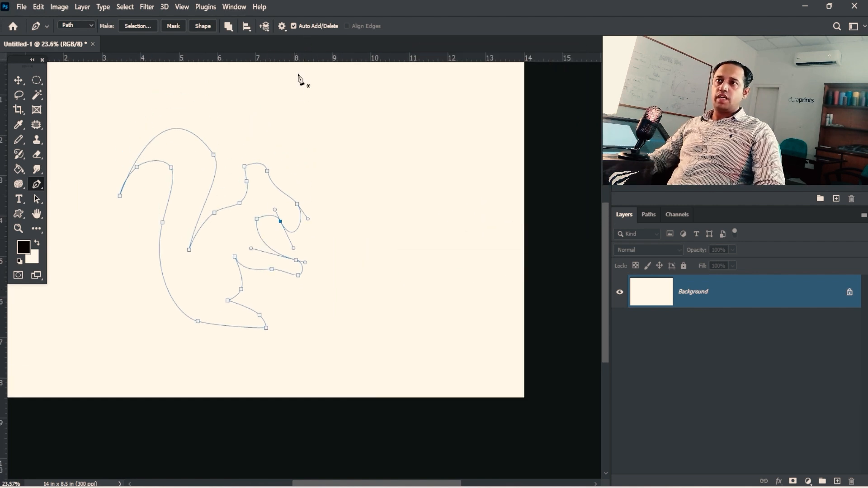
Clear the squirrel outline from the canvas and reselect the Pen tool.
left_click(37, 185)
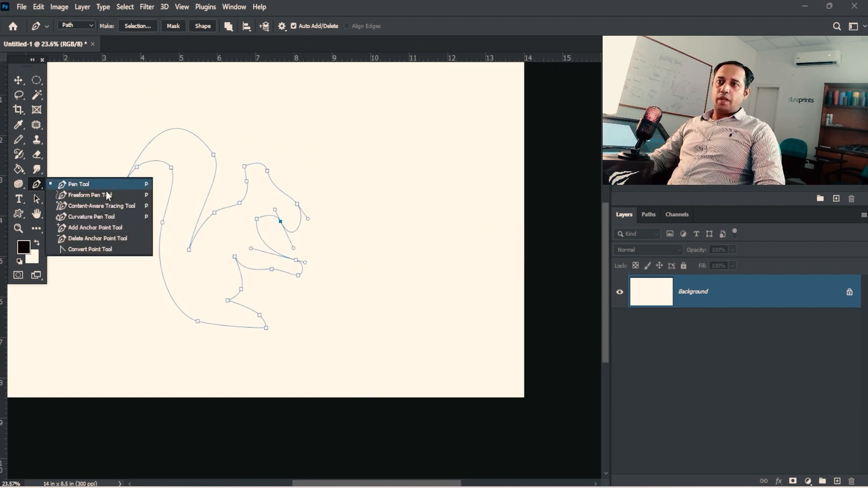
left_click(99, 232)
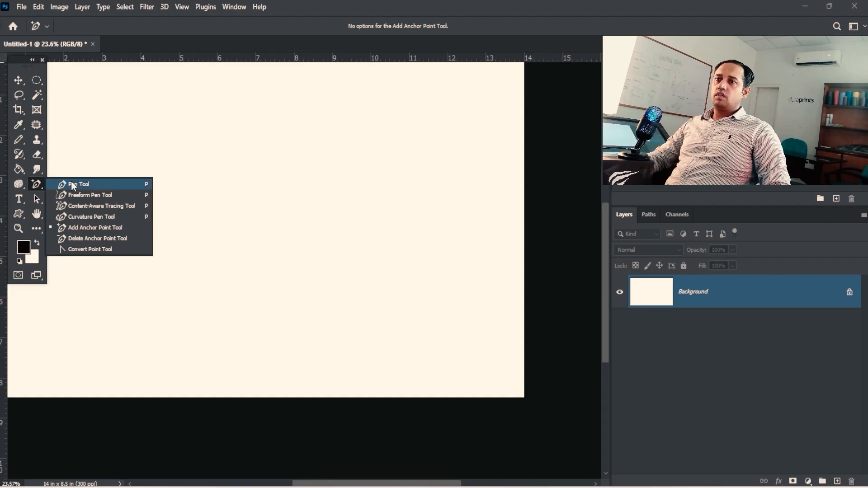
left_click(74, 182)
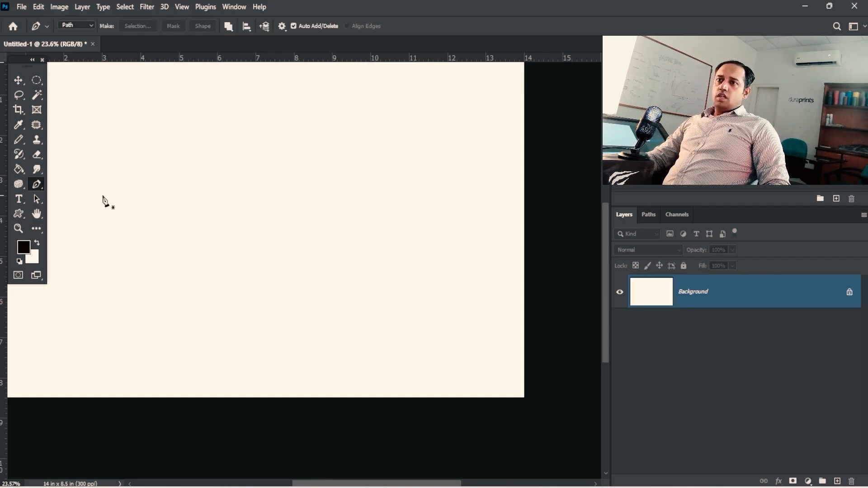
Draw a straight horizontal path about 4.6 inches long and add an anchor point at its middle.
left_click(43, 185)
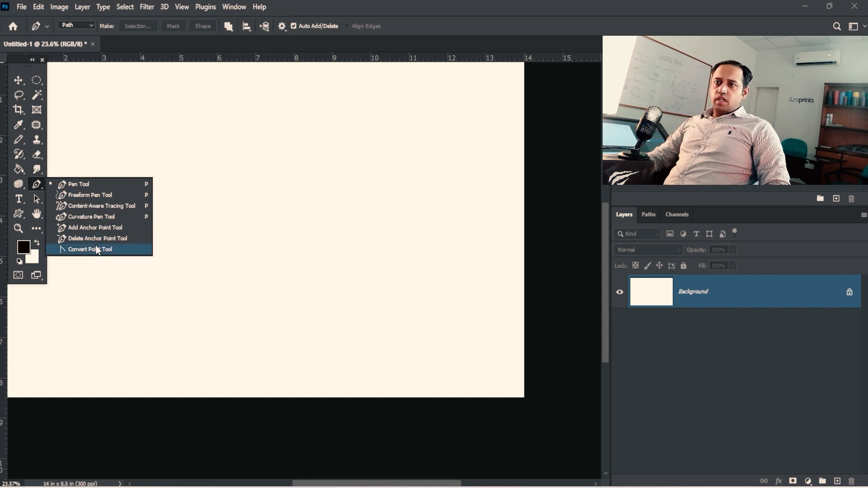
left_click(94, 249)
left_click(40, 185)
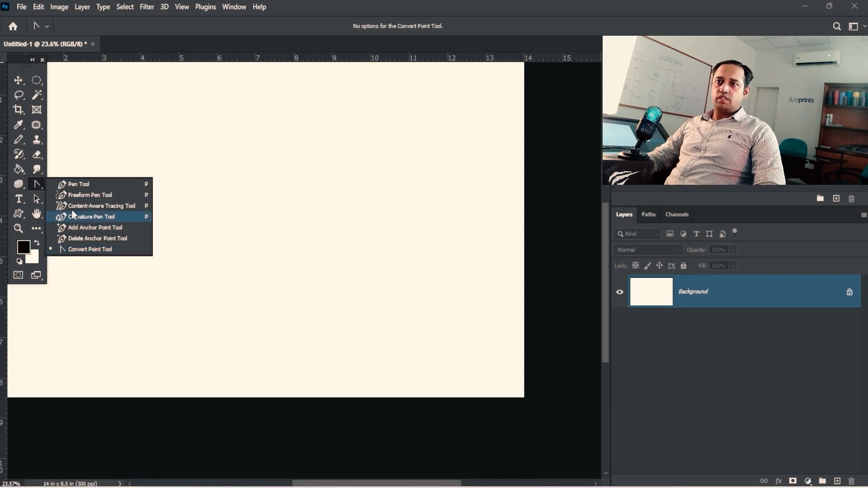
left_click(124, 124)
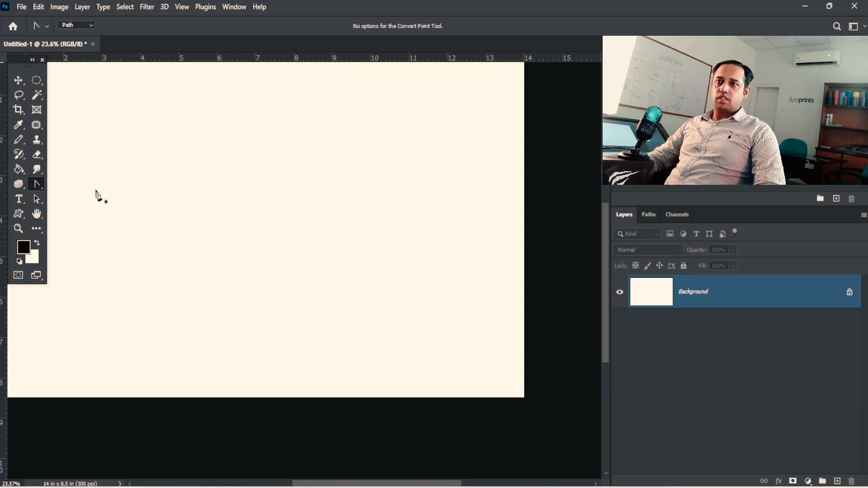
left_click(152, 195)
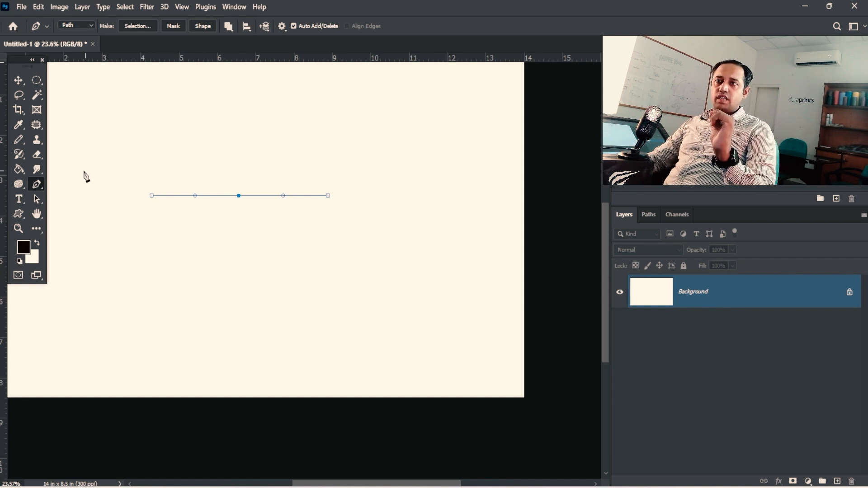
Use the Convert Point tool to pull handles from the line's middle anchor point, bending the path into an S-curve.
right_click(36, 185)
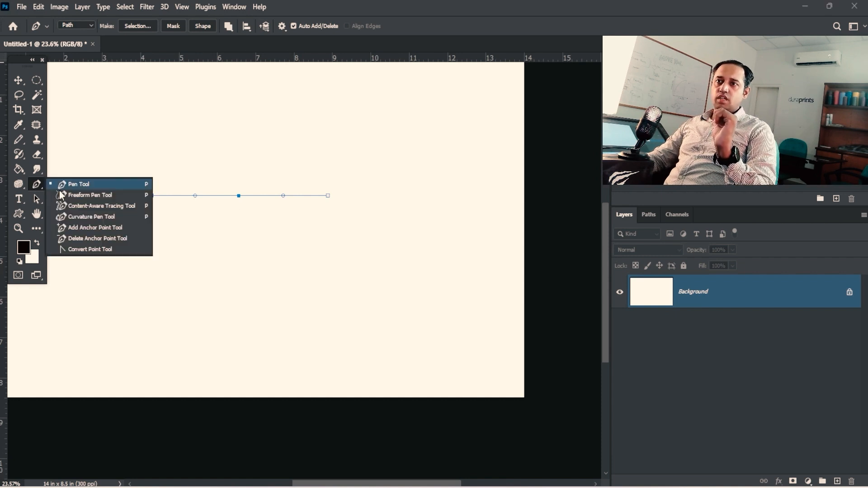
left_click(92, 249)
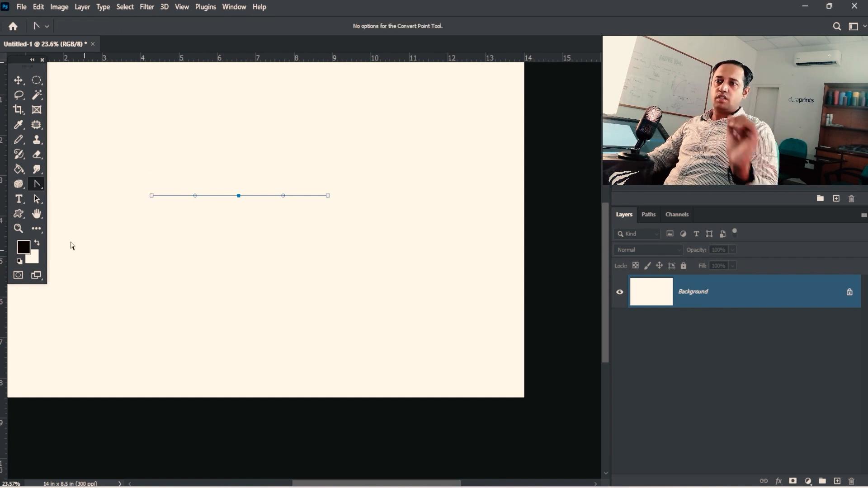
right_click(37, 186)
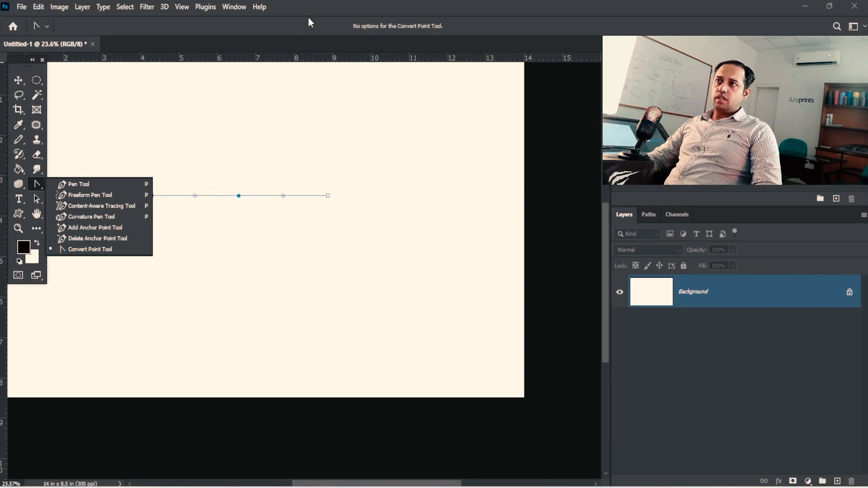
left_click(309, 19)
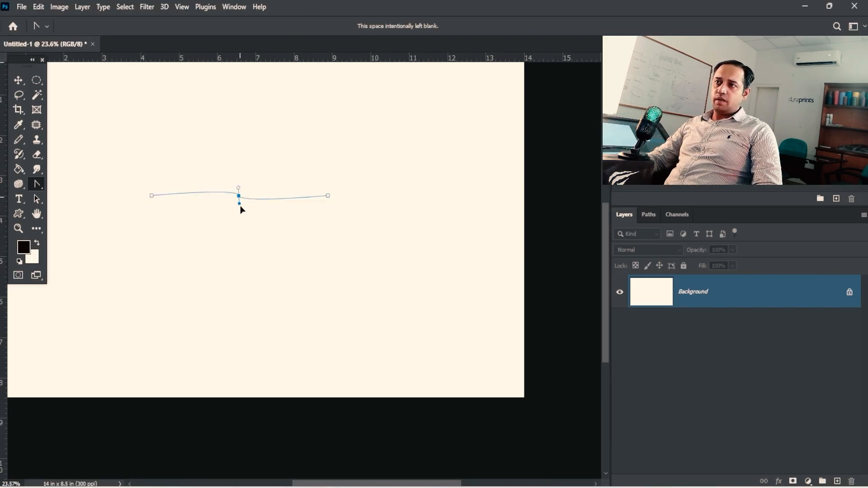
left_click_drag(240, 206, 289, 262)
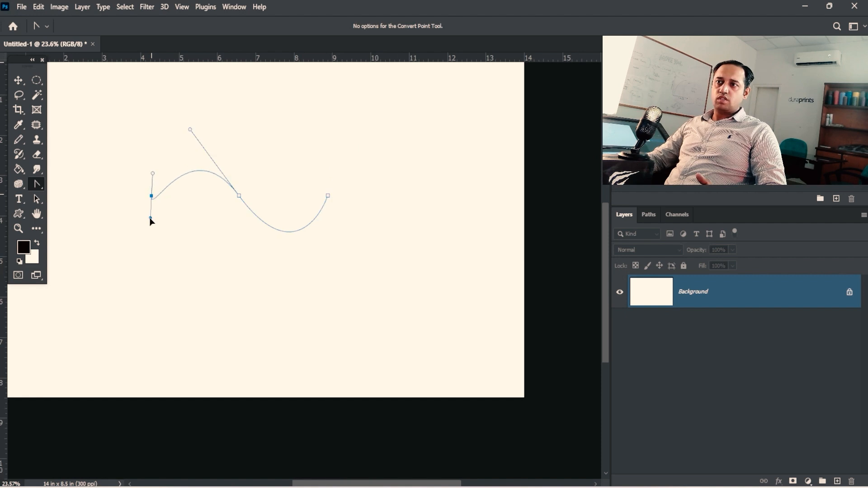
Pull curve handles out of both end points of the path and shorten the middle point's lower handle.
left_click_drag(151, 218, 196, 262)
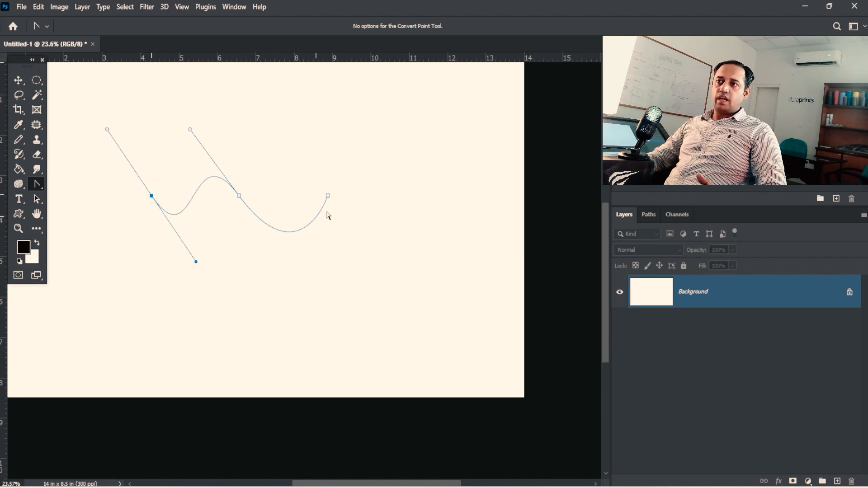
left_click_drag(328, 196, 361, 190)
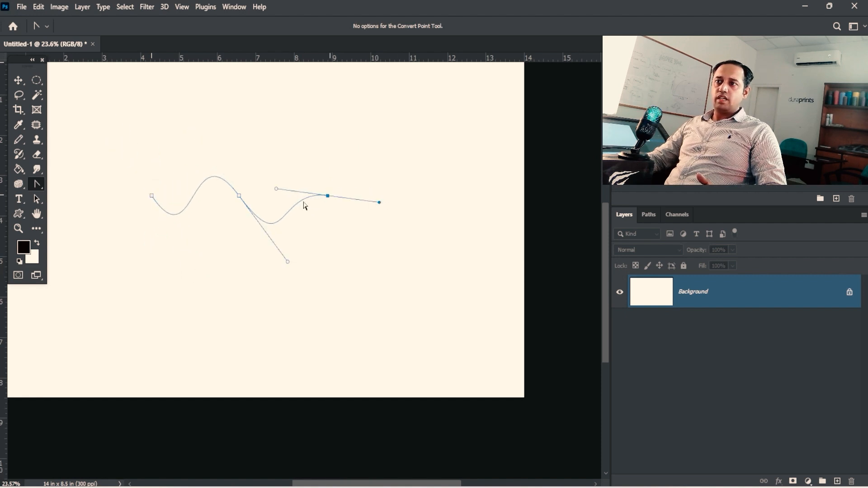
left_click_drag(152, 196, 134, 210)
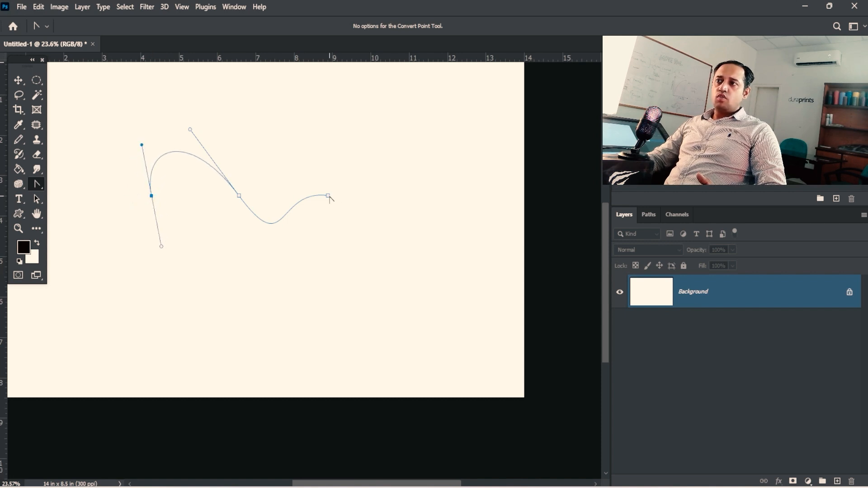
left_click_drag(328, 196, 374, 218)
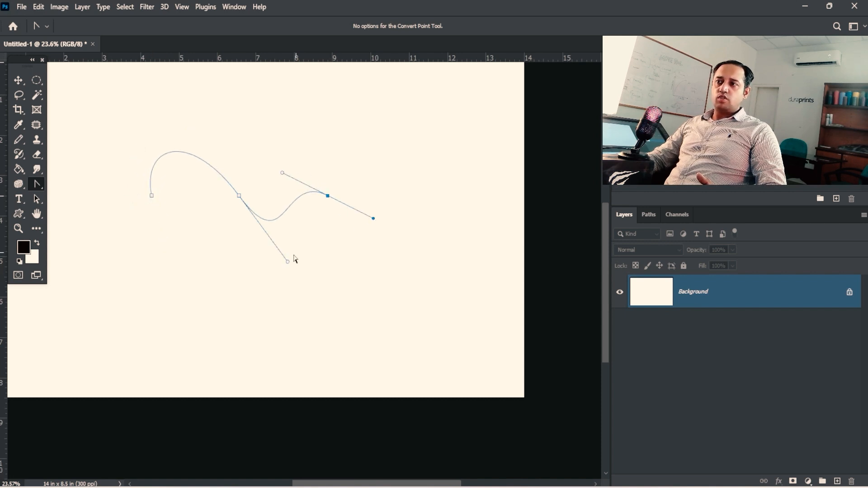
left_click_drag(283, 260, 255, 243)
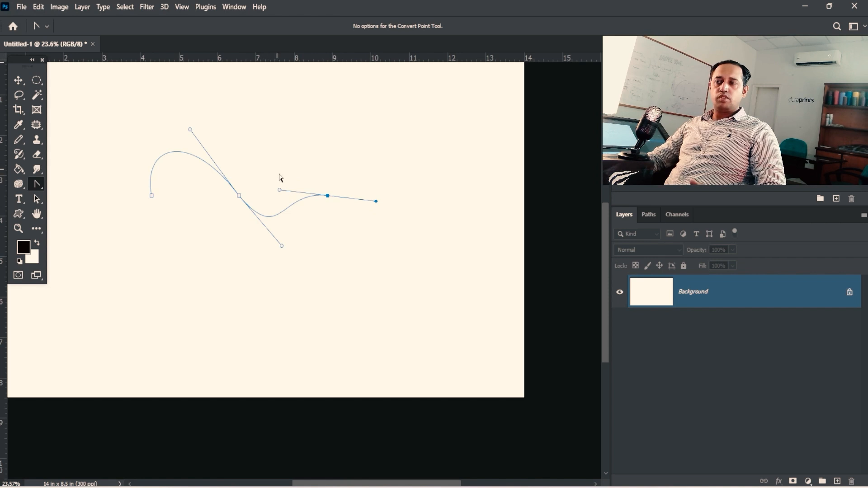
Delete the whole curved path and reselect the Pen tool.
key("Delete")
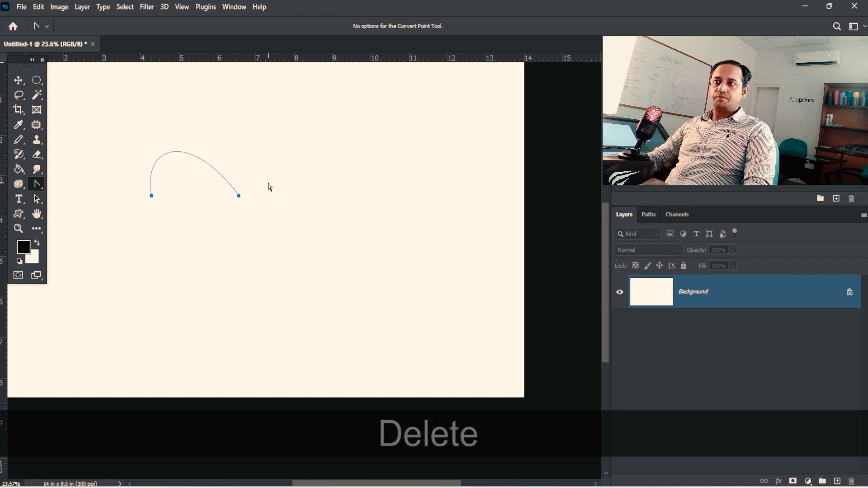
key("Delete")
right_click(38, 183)
left_click(73, 182)
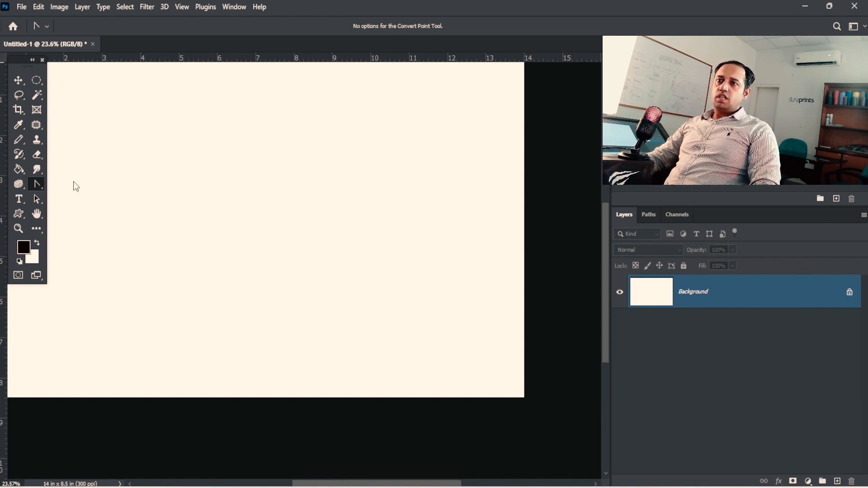
Draw an open V-shaped path about 4 inches wide with a short horizontal segment at each upper end.
left_click(122, 142)
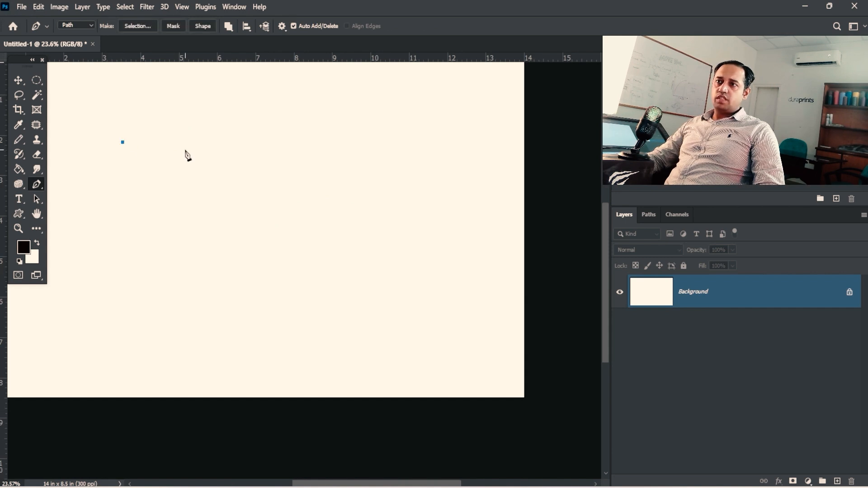
key("ctrl+z")
left_click(190, 242)
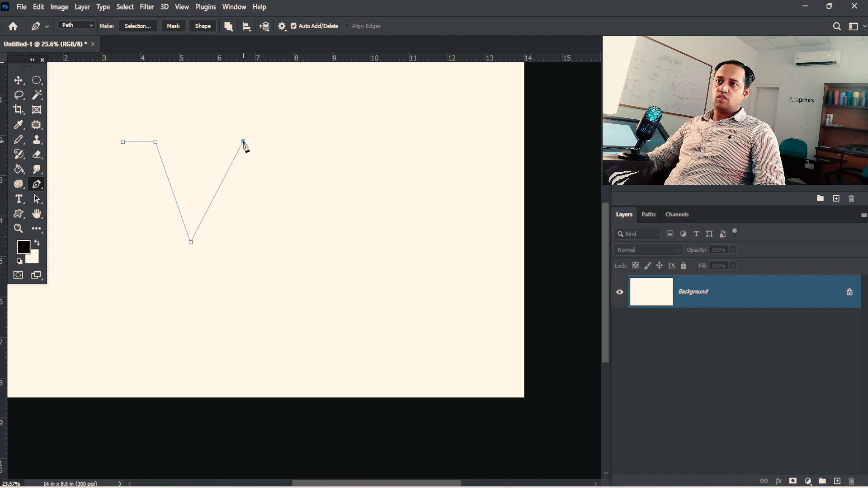
key("shift")
left_click(276, 141, "shift")
key("ctrl")
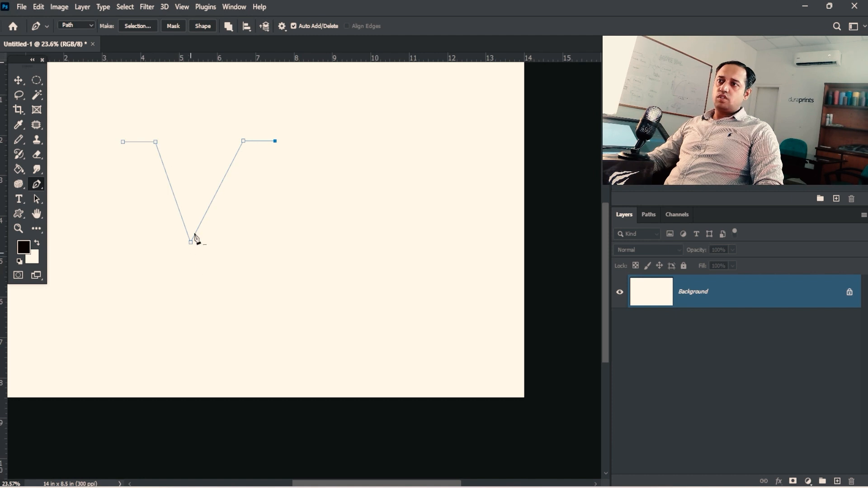
Use the Convert Point tool to pull horizontal handles from the V path's bottom anchor point and adjust its right handle.
right_click(37, 188)
left_click(86, 252)
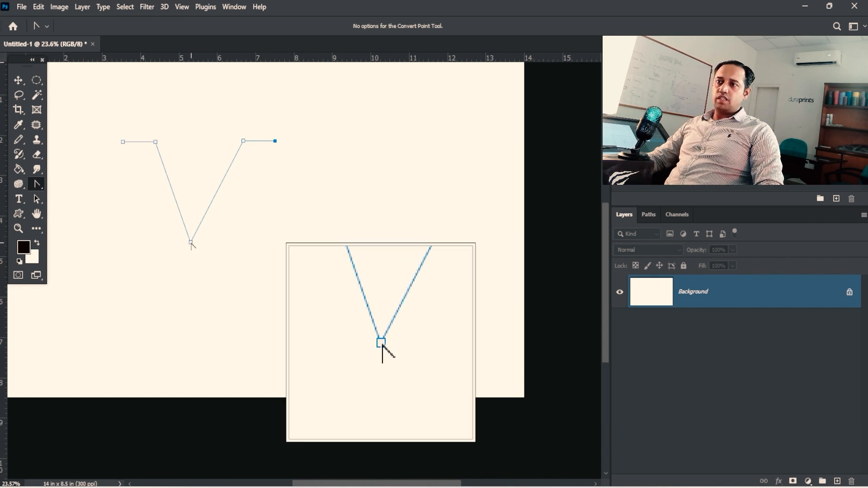
left_click_drag(191, 243, 296, 243)
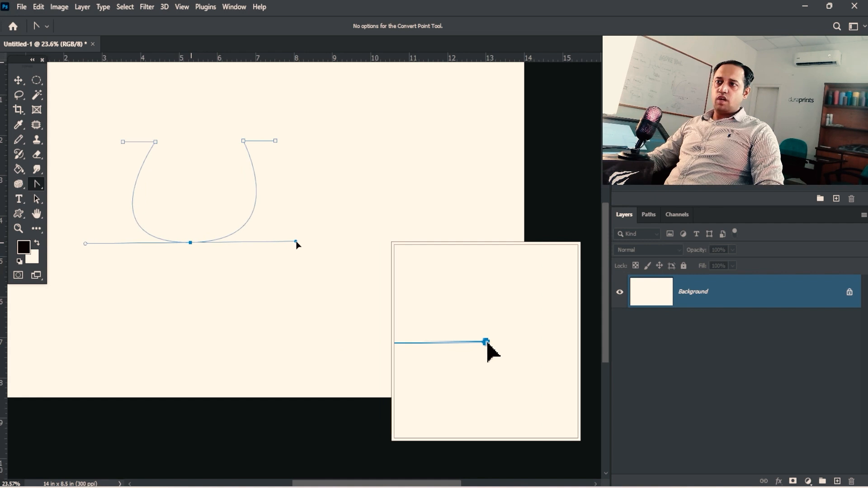
key("ctrl+z")
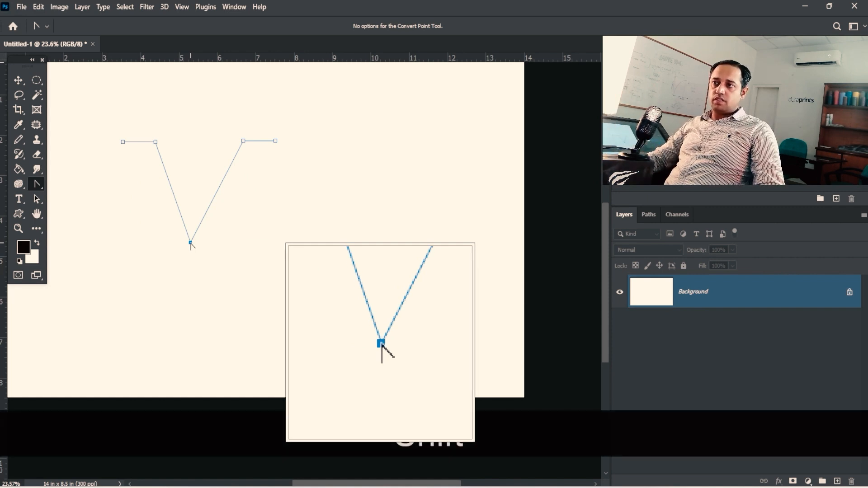
left_click_drag(191, 244, 282, 243)
left_click_drag(302, 242, 279, 250)
key("ctrl+shift+z")
key("shift")
left_click_drag(271, 283, 301, 243)
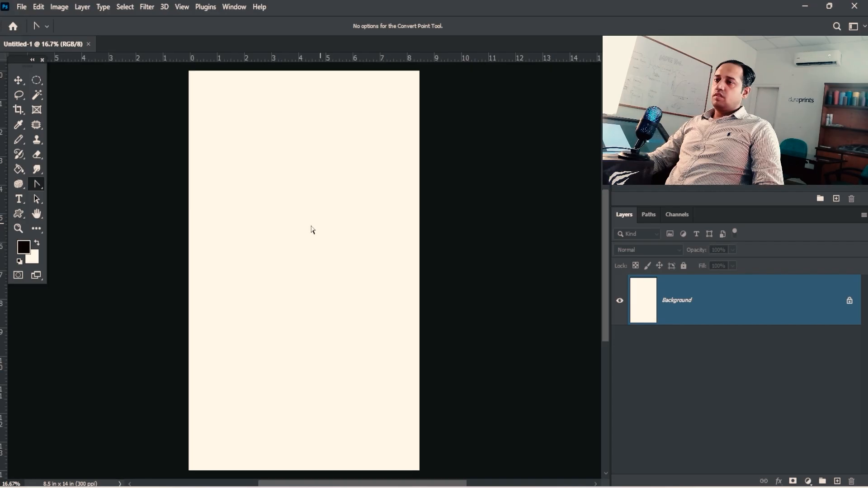
Use the Pen tool to draw a closed, straight-sided speech-bubble path about 3 inches wide with nine anchor points and a pointed tail.
key("space")
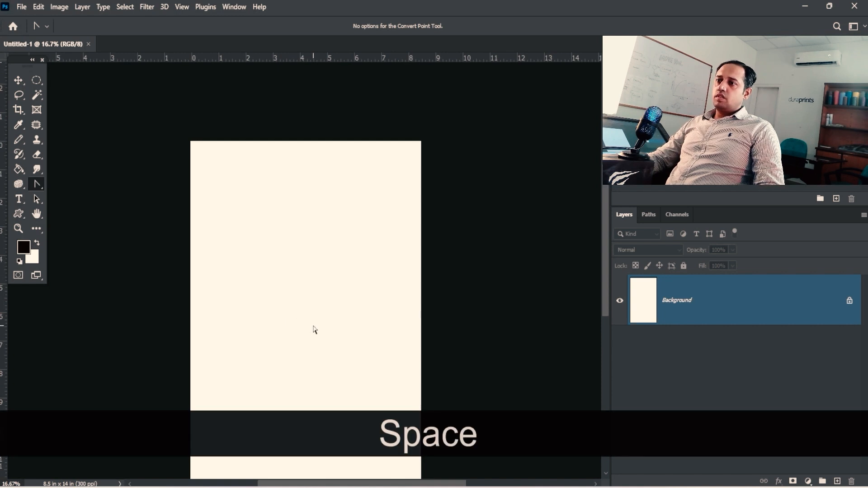
right_click(38, 186)
left_click(88, 183)
key("p")
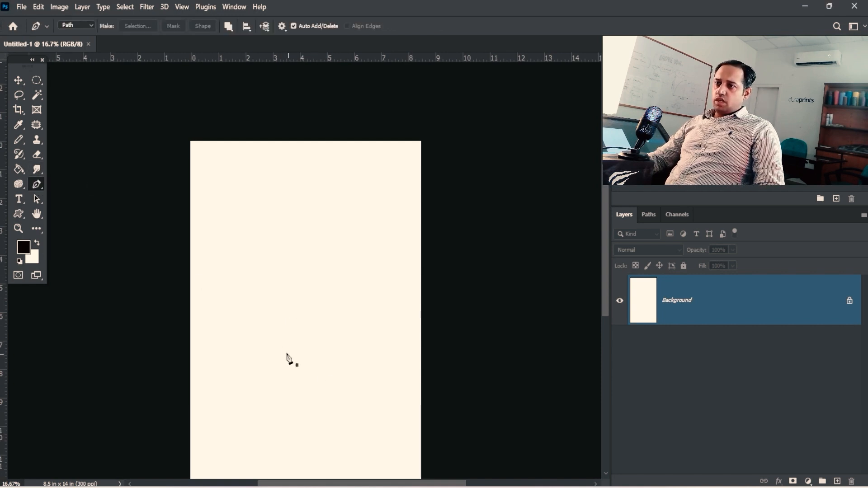
left_click(280, 348)
key("ctrl+space")
left_click(287, 343, "ctrl")
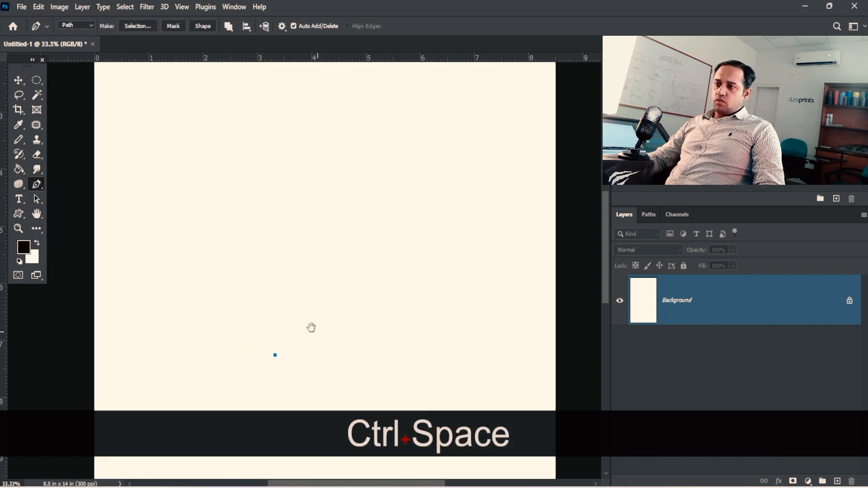
left_click(294, 306)
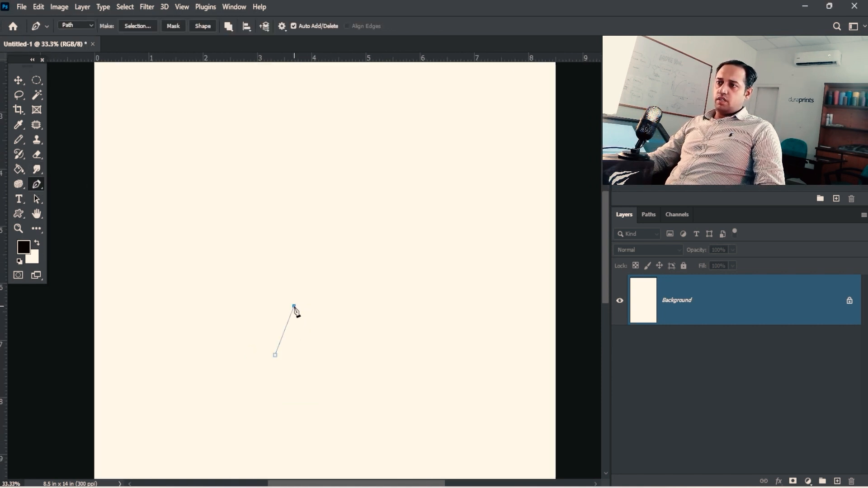
left_click(239, 285)
left_click(225, 212)
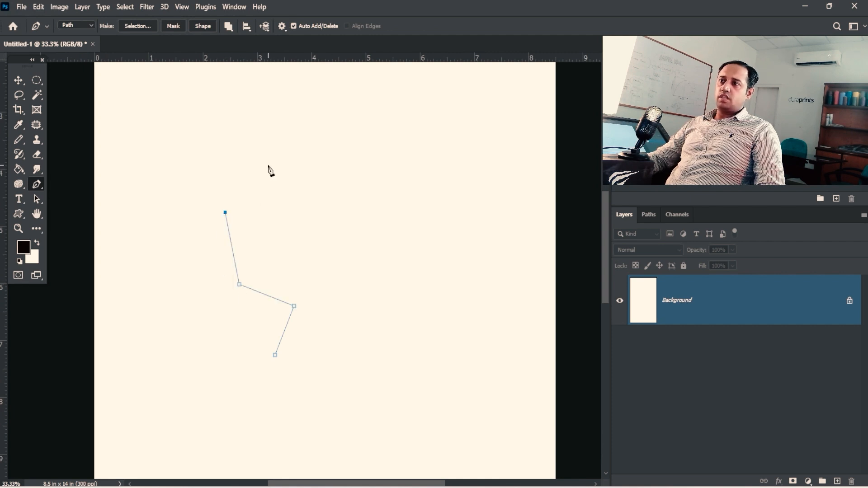
left_click(270, 165)
left_click(349, 171)
left_click(386, 246)
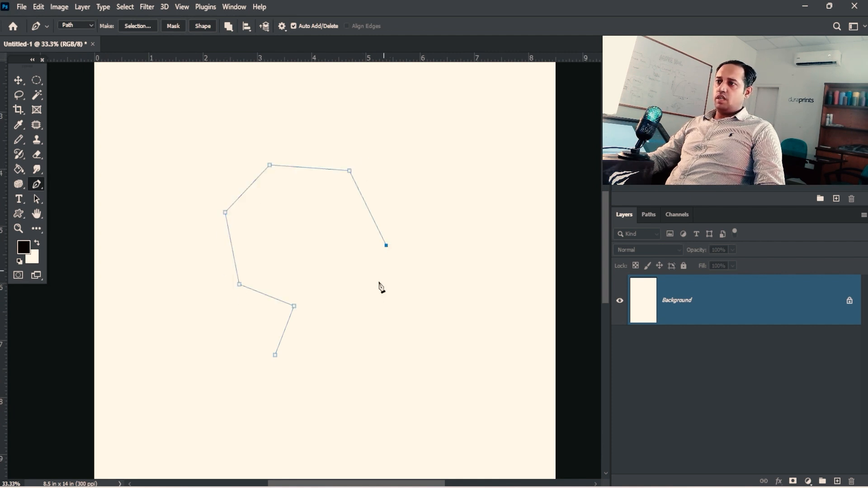
left_click(308, 306)
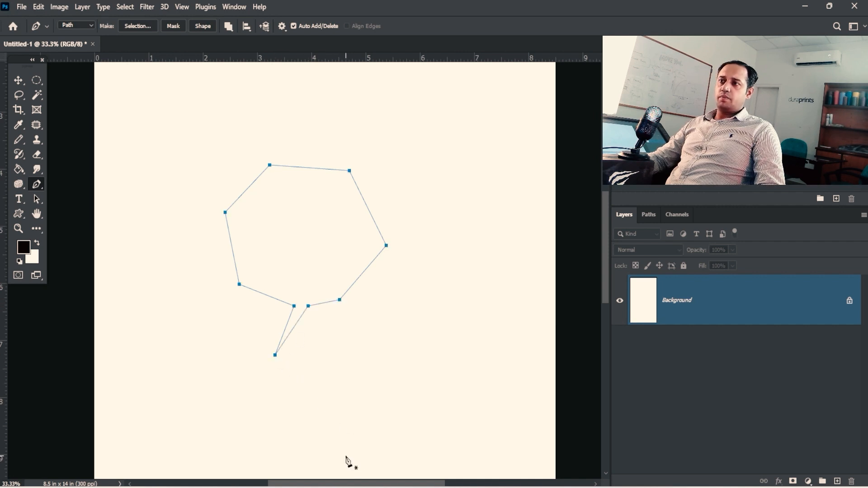
Use the Convert Point tool to pull curve handles out of the speech bubble's two top anchor points.
right_click(41, 191)
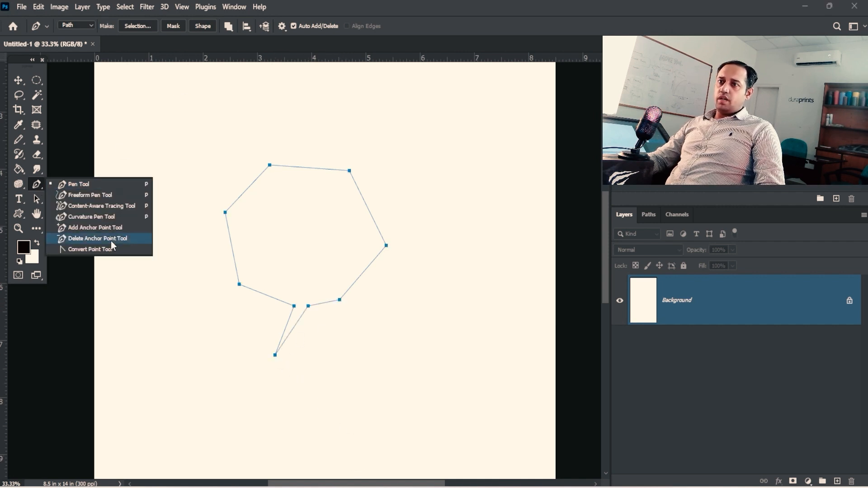
left_click(90, 252)
left_click_drag(272, 165, 308, 132)
left_click_drag(350, 171, 387, 192)
Nudge the bubble path slightly, then round its lower-right, upper-left and lower-left anchor points by pulling out handles.
key("ctrl")
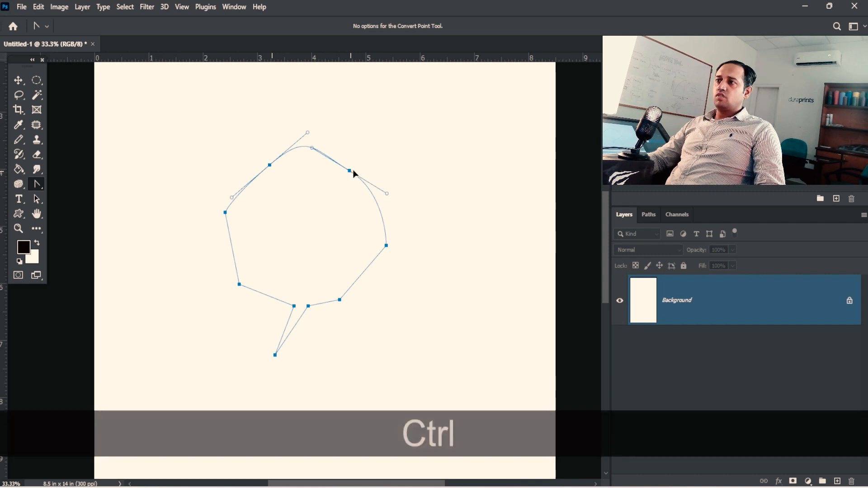
left_click_drag(352, 171, 349, 176)
left_click_drag(384, 198, 389, 206)
left_click_drag(336, 305, 306, 304)
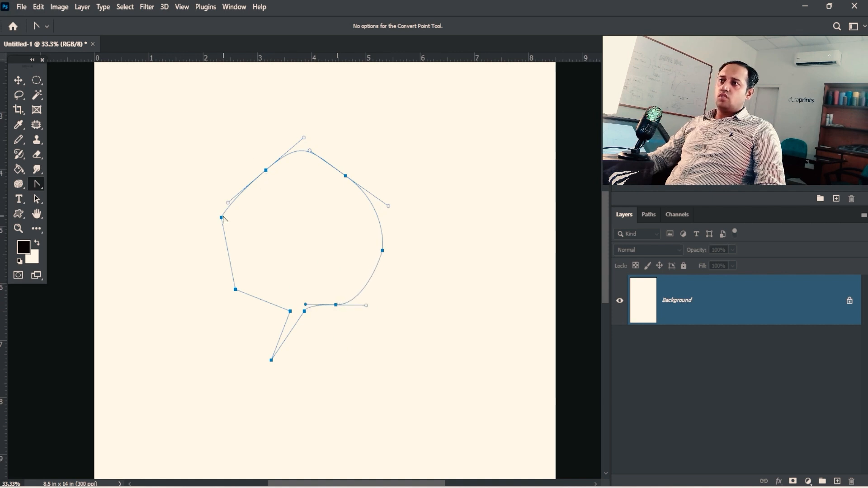
left_click_drag(212, 218, 226, 189)
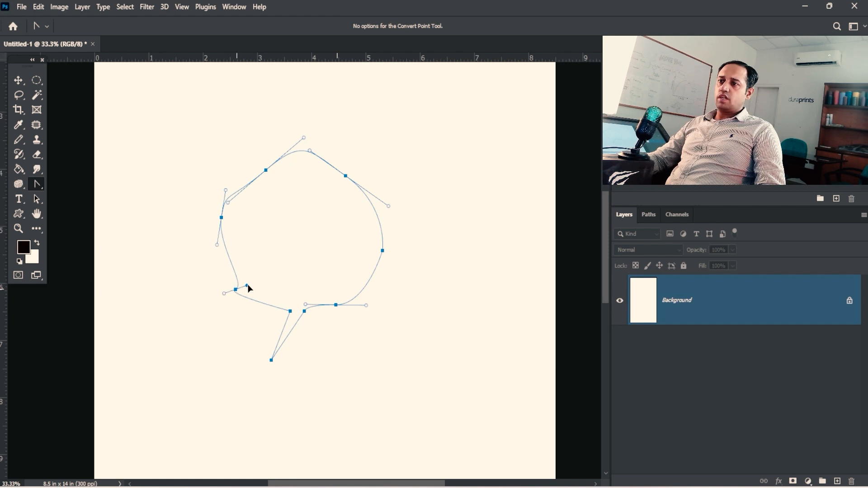
left_click_drag(224, 294, 215, 273)
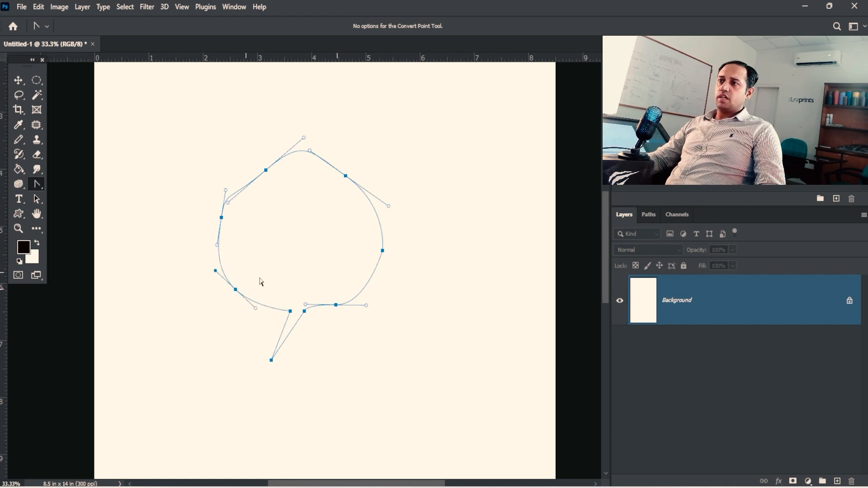
Shift the bubble path slightly and convert its top-left and lower-right anchor points back to corner points.
key("ctrl")
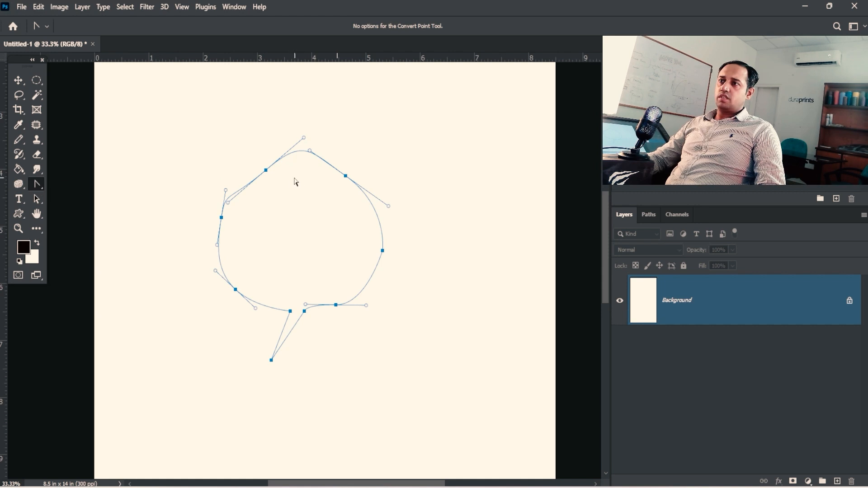
key("ctrl")
left_click_drag(266, 172, 261, 164)
key("alt")
left_click(261, 163)
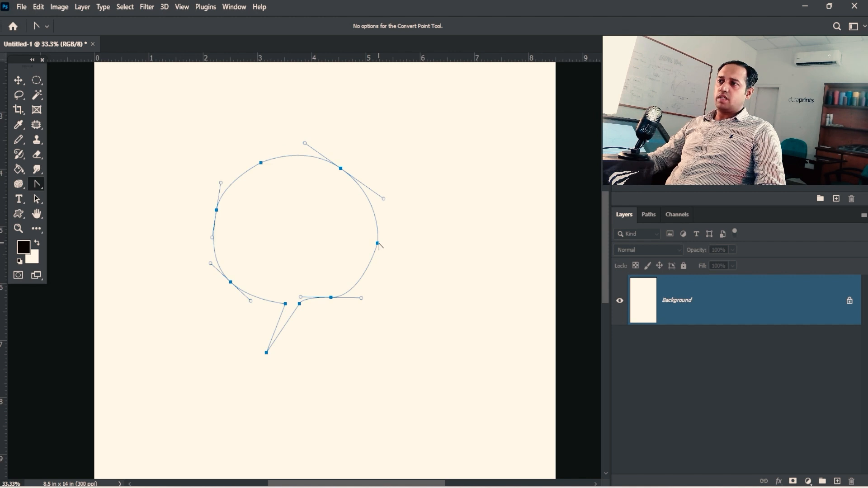
left_click(332, 298)
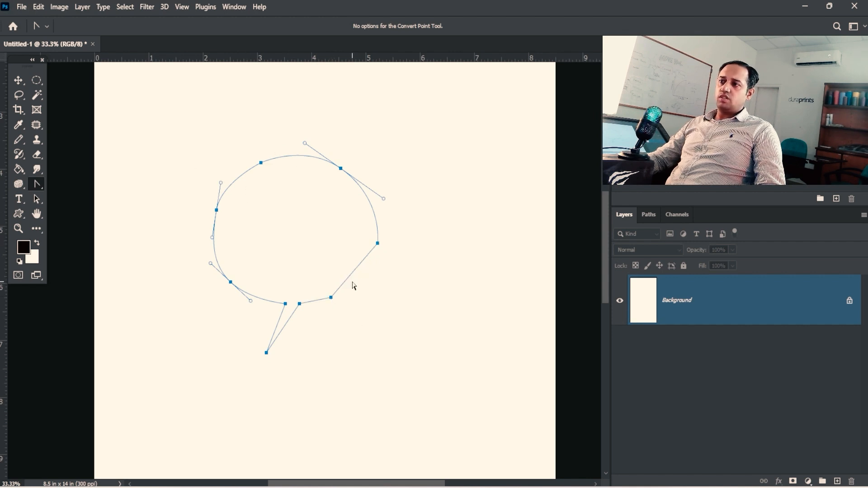
key("ctrl")
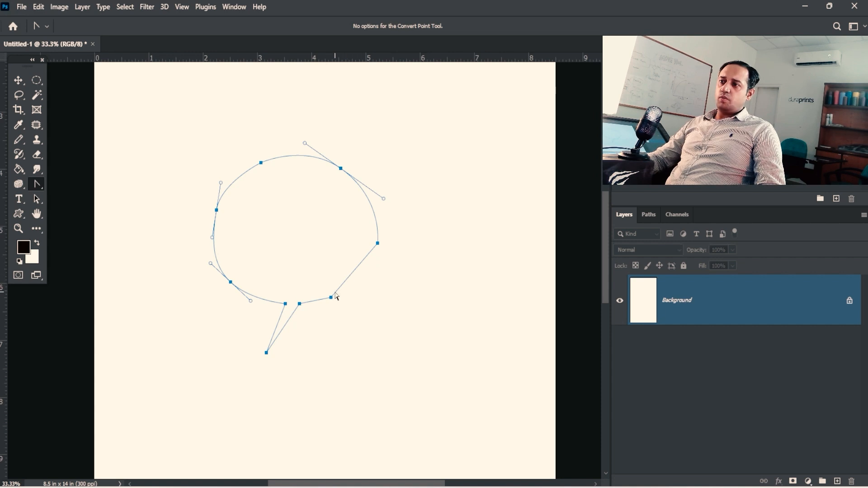
left_click_drag(332, 299, 300, 305)
left_click(332, 298)
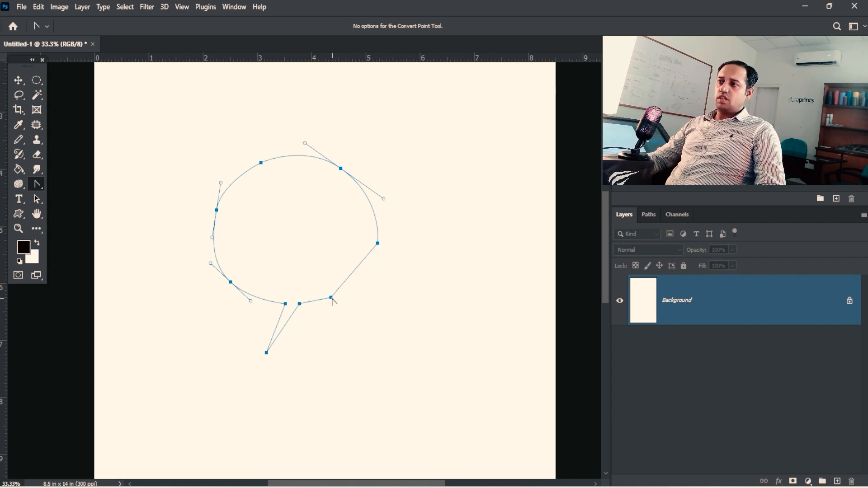
Convert the bubble's top-right anchor point to a corner, pull out curve handles again, and convert it back to a corner.
left_click(341, 169)
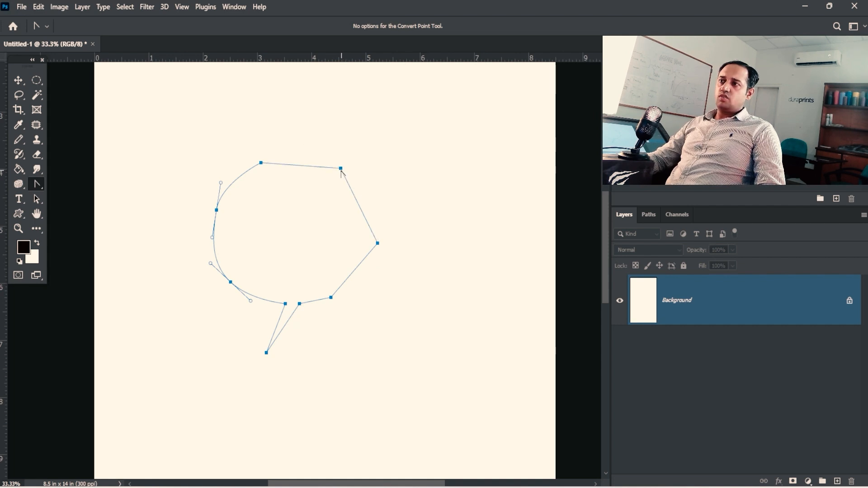
left_click_drag(341, 169, 391, 192)
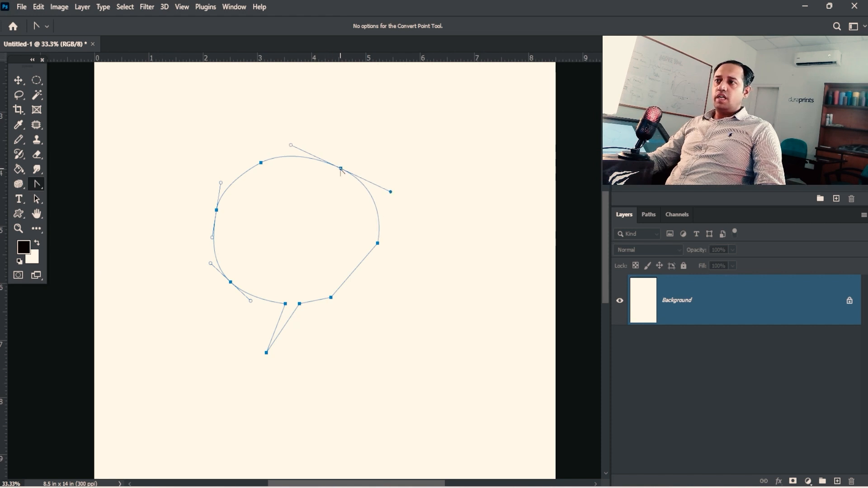
left_click(341, 169)
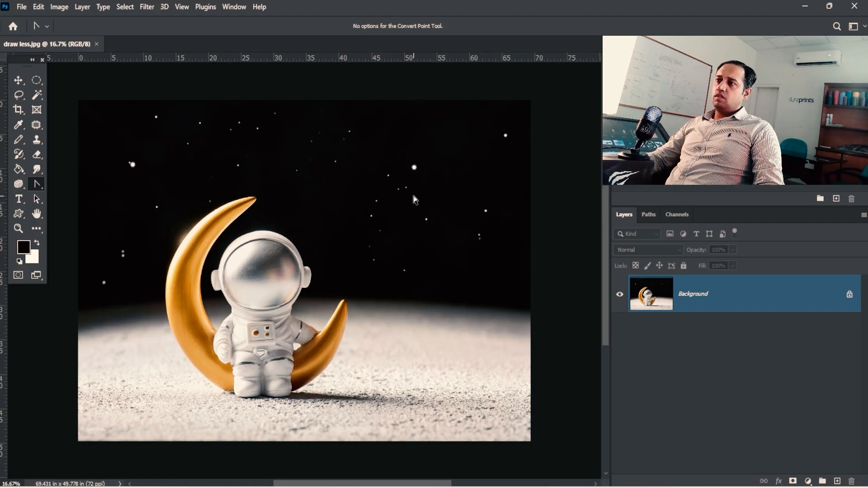
Start a Pen tool path in draw less.jpg where the astronaut's right-hand arm meets the moon, tracing the arm, neck and right earpiece.
left_click(271, 181, "ctrl")
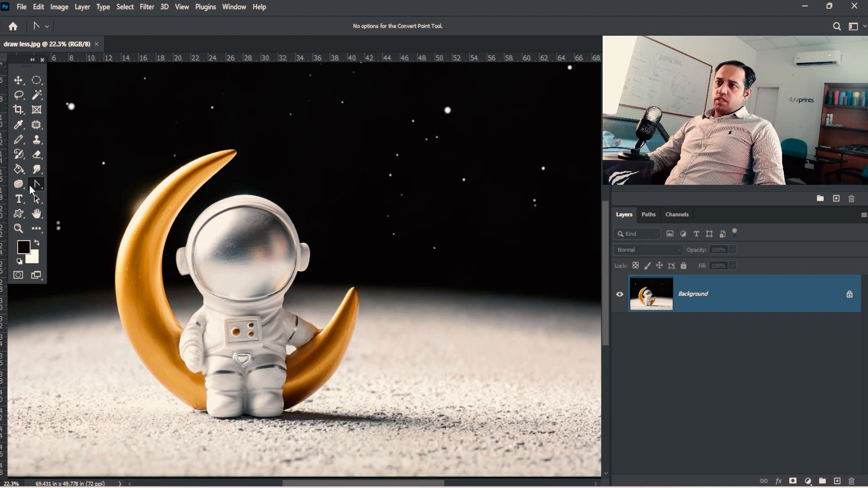
right_click(35, 188)
left_click(92, 185)
left_click_drag(319, 344, 337, 291)
left_click(339, 274)
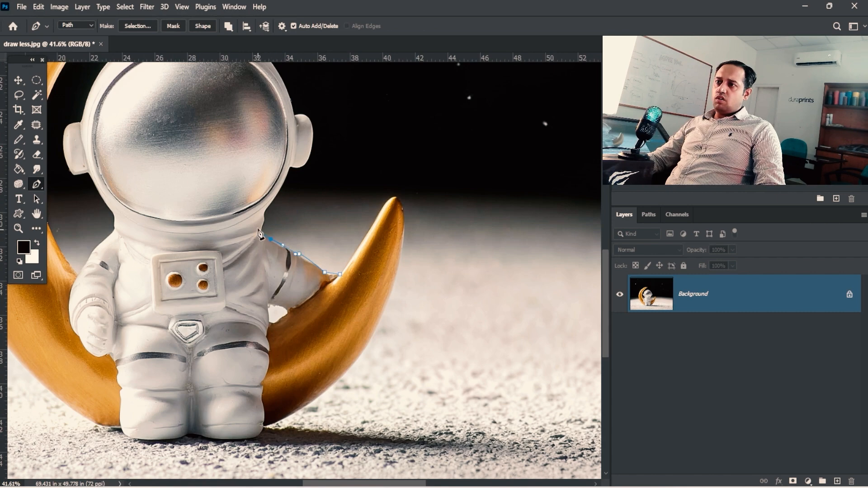
left_click_drag(257, 235, 268, 216)
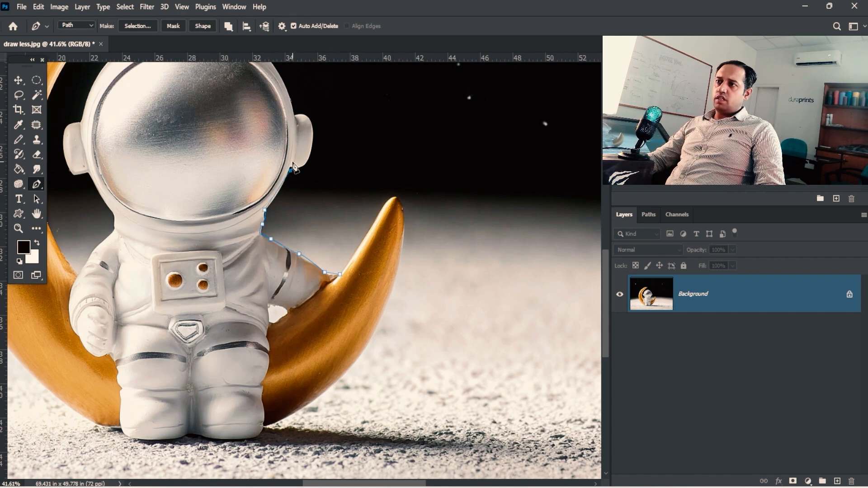
left_click_drag(310, 157, 505, 275)
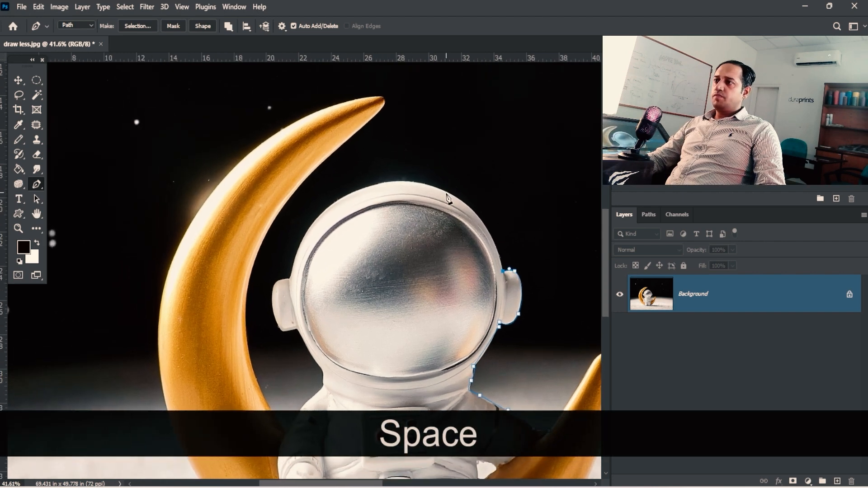
Continue the path over the helmet's top and around the left earpiece down to the neck, removing unneeded outgoing handles at corners.
left_click_drag(440, 188, 383, 178)
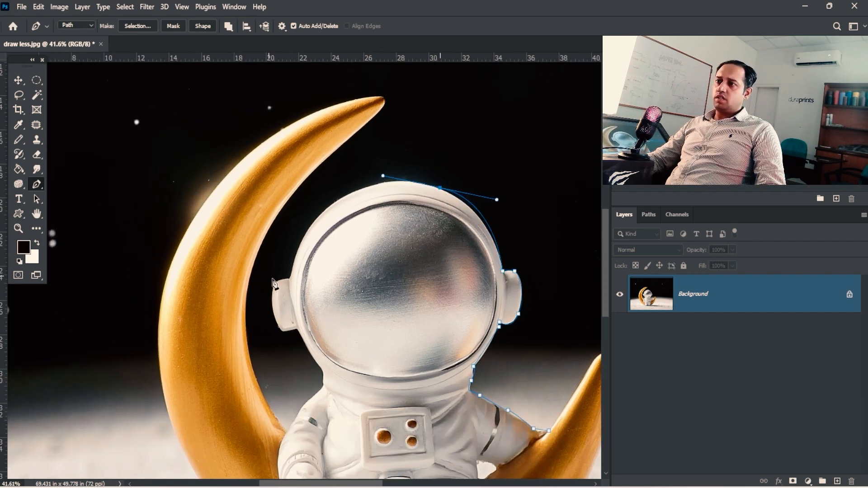
left_click_drag(289, 276, 255, 377)
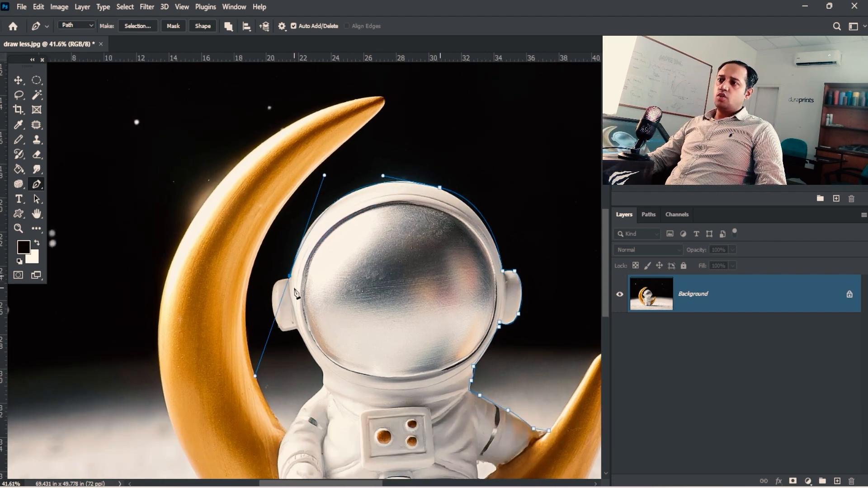
left_click(290, 276, "alt")
left_click_drag(272, 302, 311, 330)
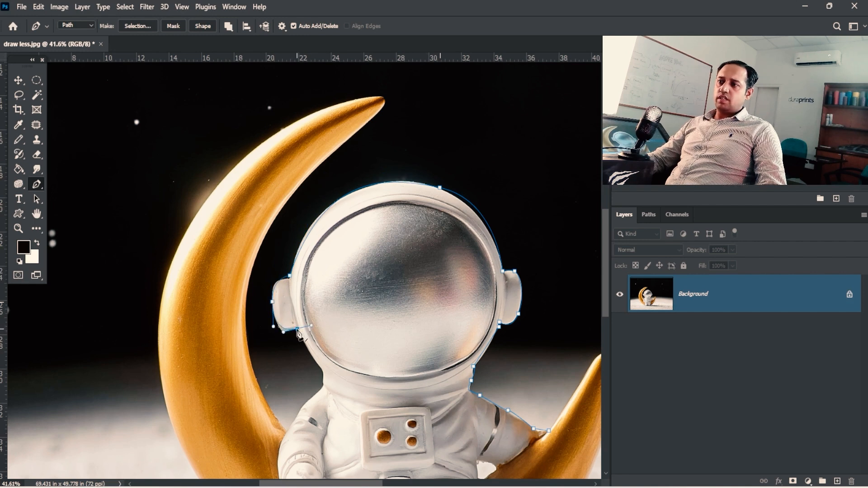
left_click(297, 329, "alt")
left_click_drag(316, 362, 324, 370)
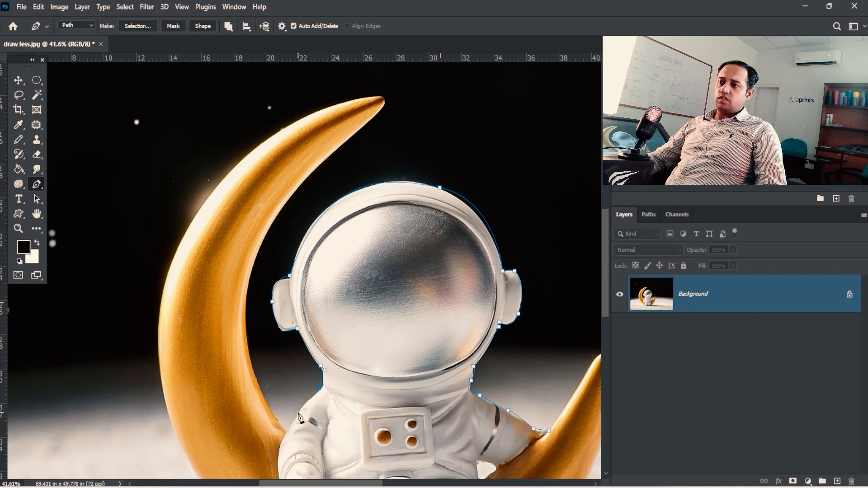
Continue the path with curved points up the large crescent's inner edge, around its upper tip and down its outer edge.
left_click_drag(246, 298, 263, 235)
left_click_drag(360, 129, 416, 99)
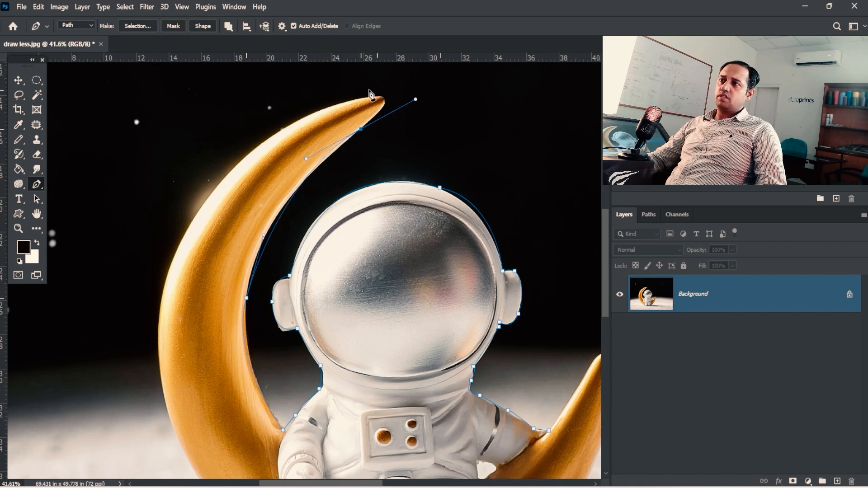
left_click_drag(348, 100, 317, 115)
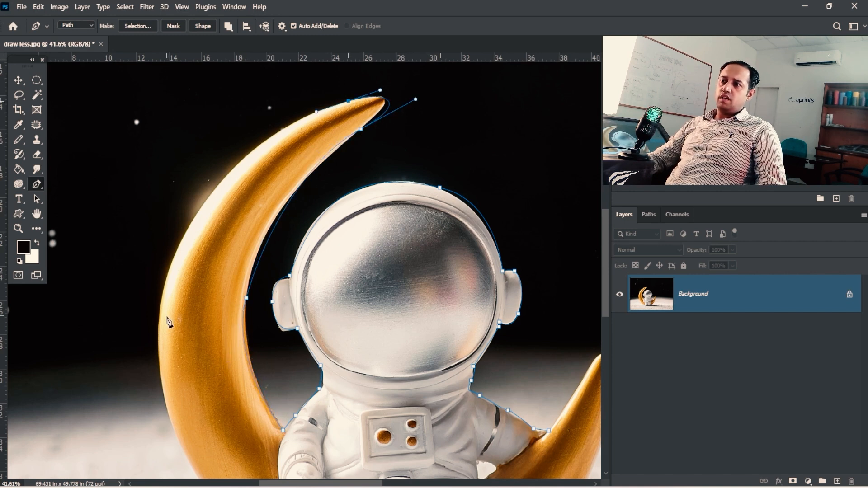
left_click_drag(158, 334, 136, 237)
Trace the path along the moon's base, under the astronaut's feet and onto the right-hand crescent's outer edge, removing the outgoing handle at the moon's base.
key("space")
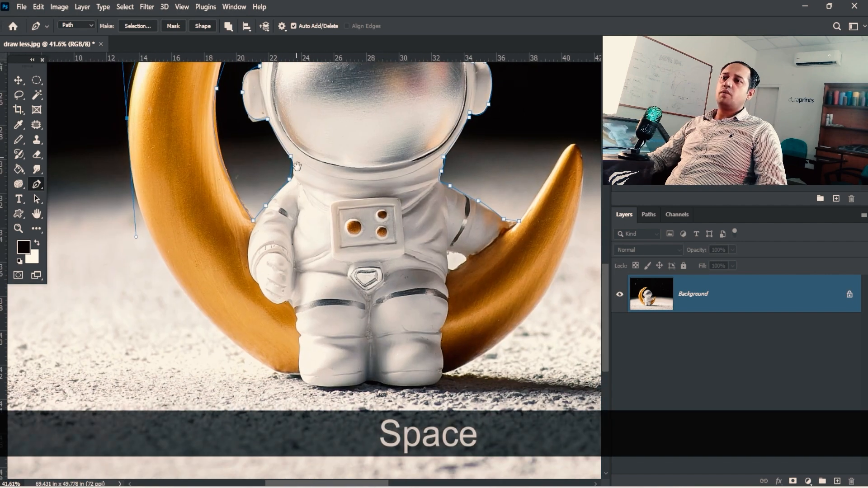
left_click_drag(276, 372, 322, 388)
left_click(276, 372, "alt")
left_click(298, 373)
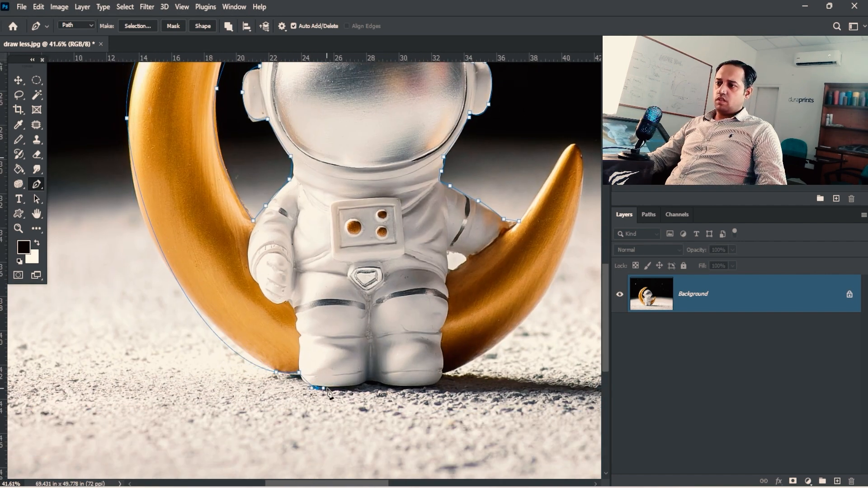
left_click(363, 385)
left_click_drag(420, 388, 483, 353)
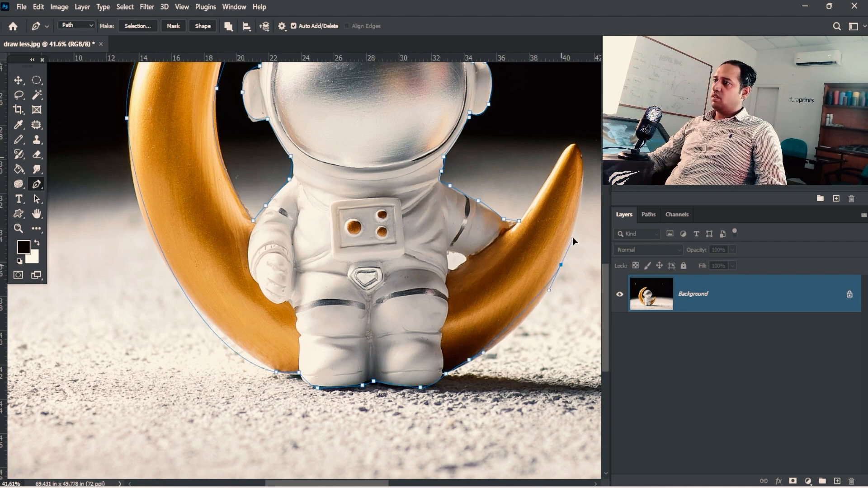
Trace up the right-hand crescent's outer edge, around its tip, and close the path where the arm meets the moon.
left_click_drag(572, 238, 583, 190)
left_click_drag(577, 145, 563, 140)
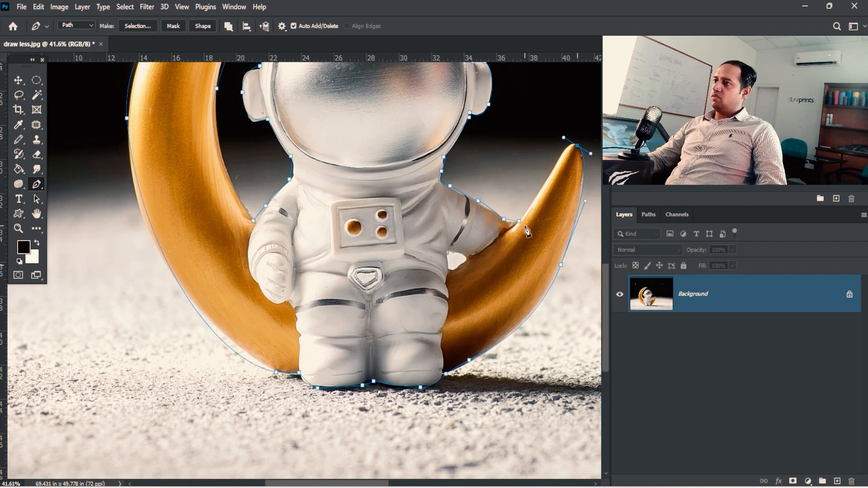
left_click_drag(519, 222, 503, 243)
Set the path display thickness to 3 in the Pen tool's path options.
key("space")
left_click_drag(340, 117, 312, 218)
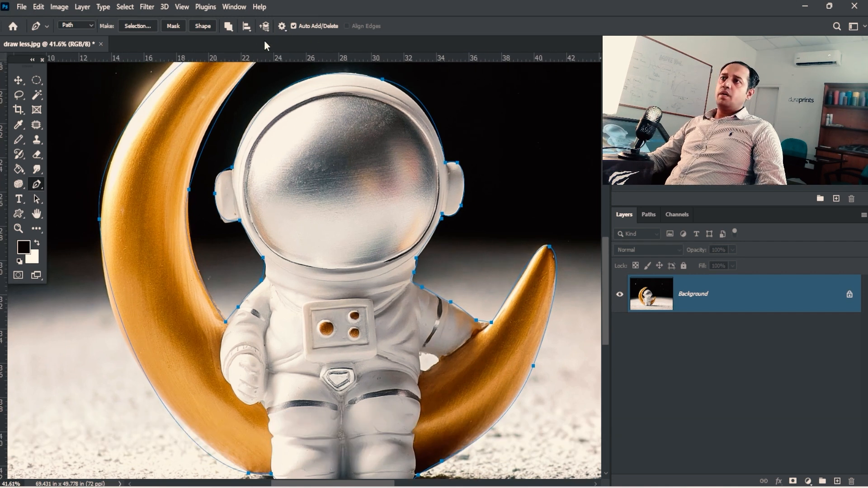
left_click(283, 26)
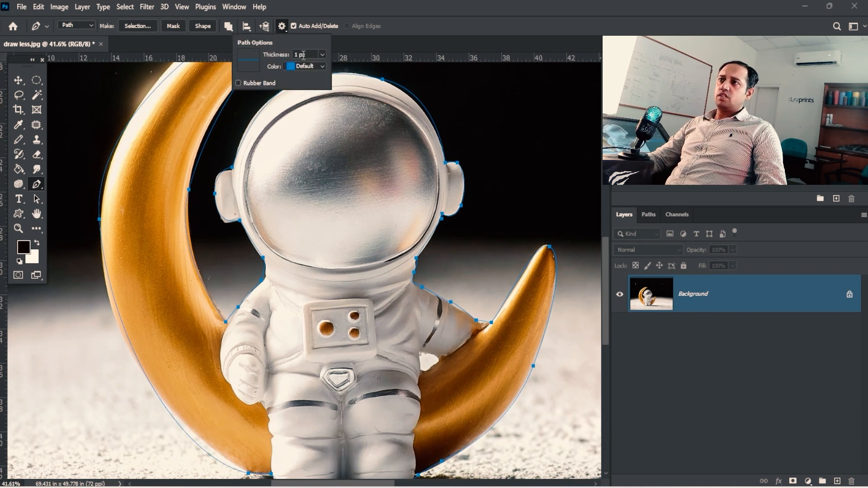
type("3")
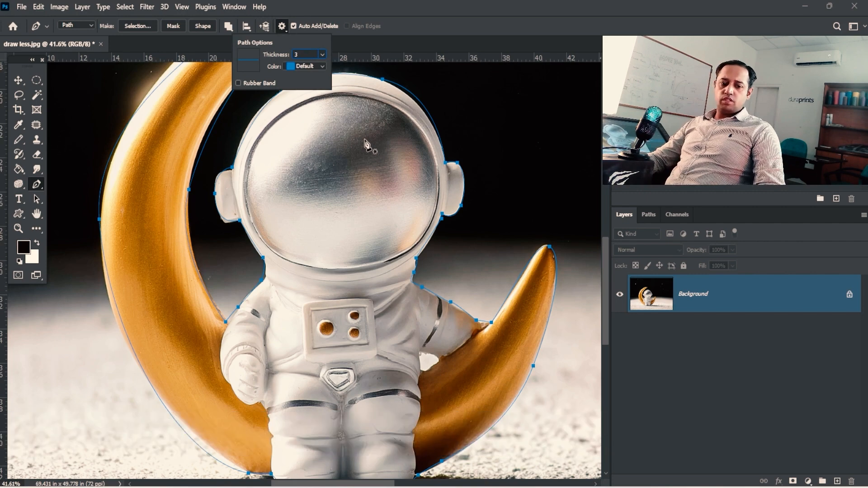
key("Tab")
Examine up close how well the thickened path follows the crescent and the helmet's outline.
key("space")
left_click_drag(322, 206, 354, 333)
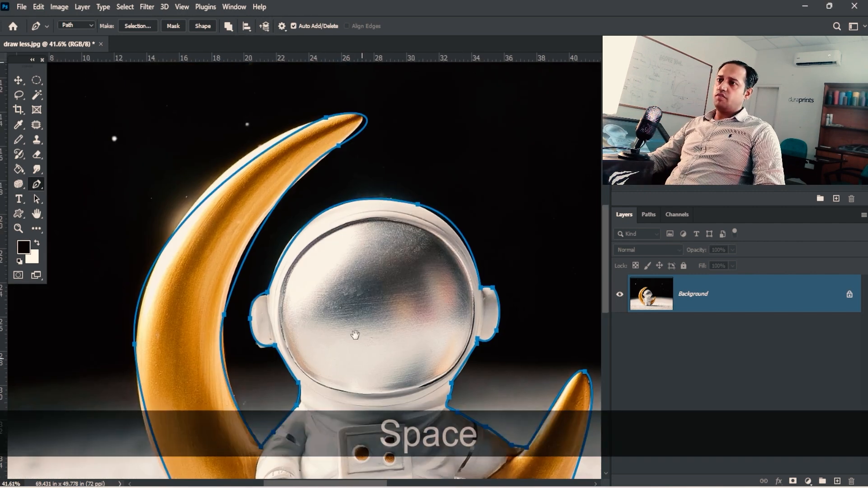
key("ctrl+space")
left_click_drag(273, 158, 353, 165)
left_click_drag(373, 202, 286, 35)
key("ctrl+alt+space")
left_click_drag(388, 215, 356, 226)
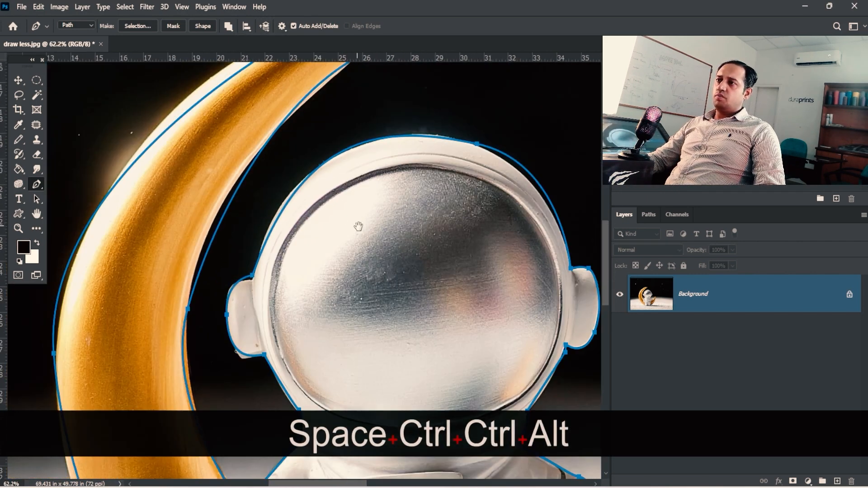
left_click_drag(364, 147, 314, 52)
key("space")
left_click_drag(259, 190, 308, 274)
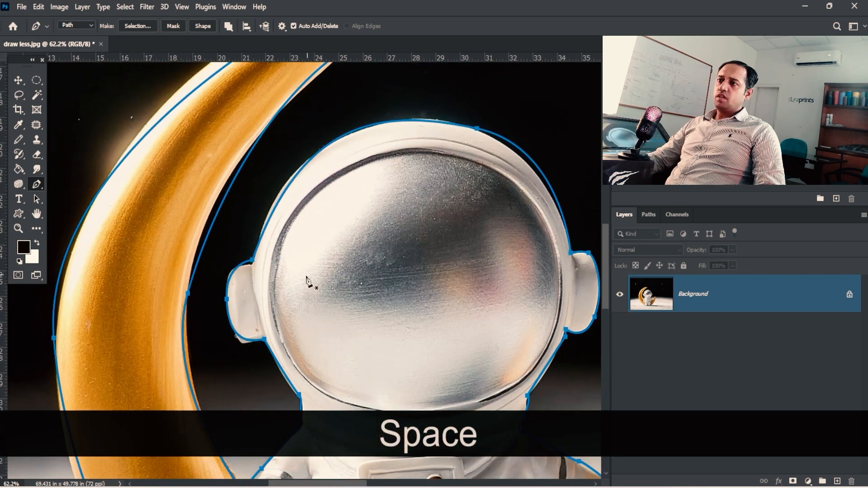
key("space")
left_click_drag(470, 198, 415, 202)
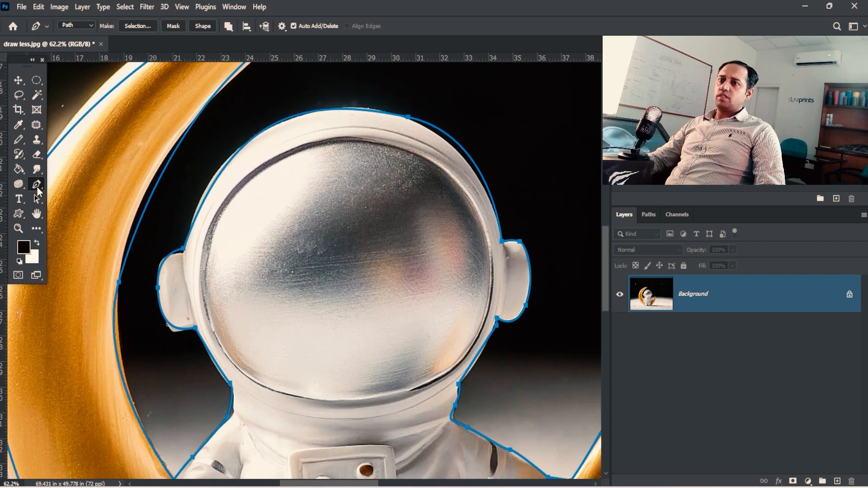
Select the path with the Pen tool active and adjust the anchor point and curve handle at the helmet's top.
right_click(37, 184)
left_click(37, 184)
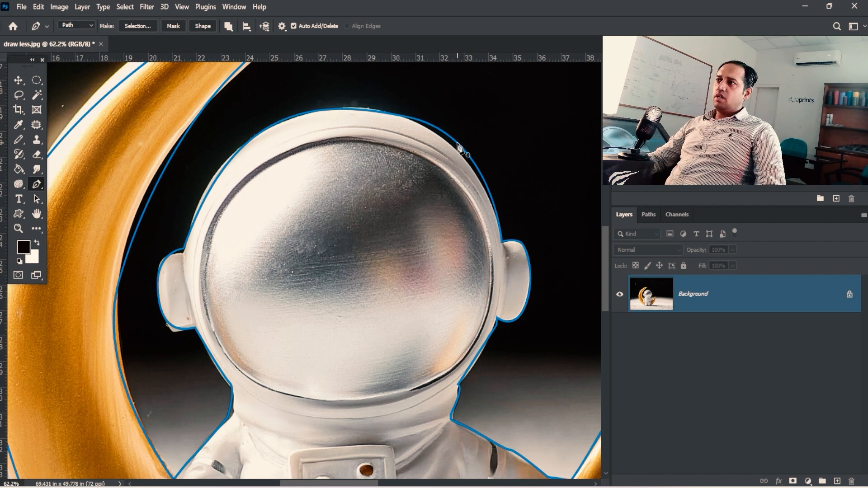
left_click(363, 111, "ctrl")
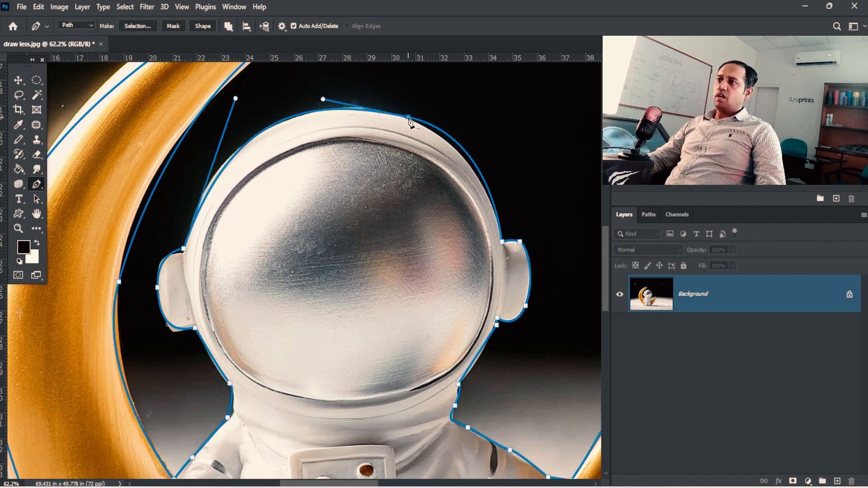
left_click_drag(409, 119, 388, 116)
left_click_drag(311, 99, 331, 106)
Add an anchor point on the right-hand earpiece's outer edge, remove the one above it, and lengthen the new point's upper handle.
left_click_drag(389, 248, 379, 207)
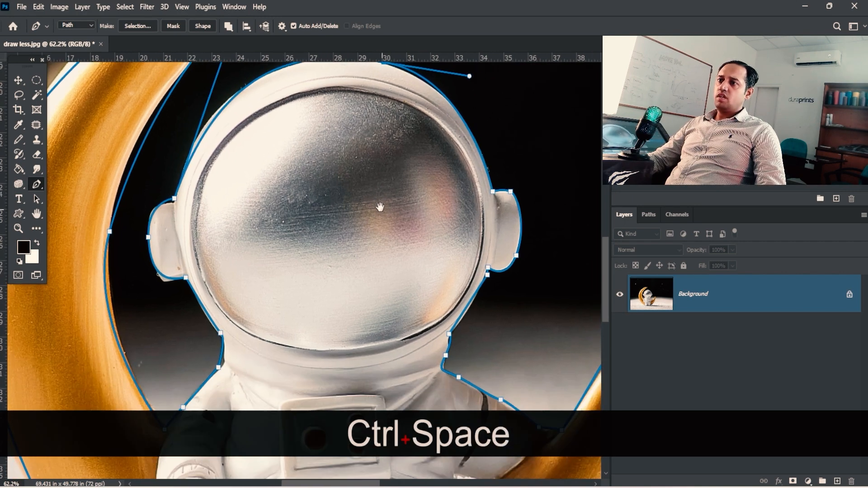
left_click_drag(497, 320, 464, 270)
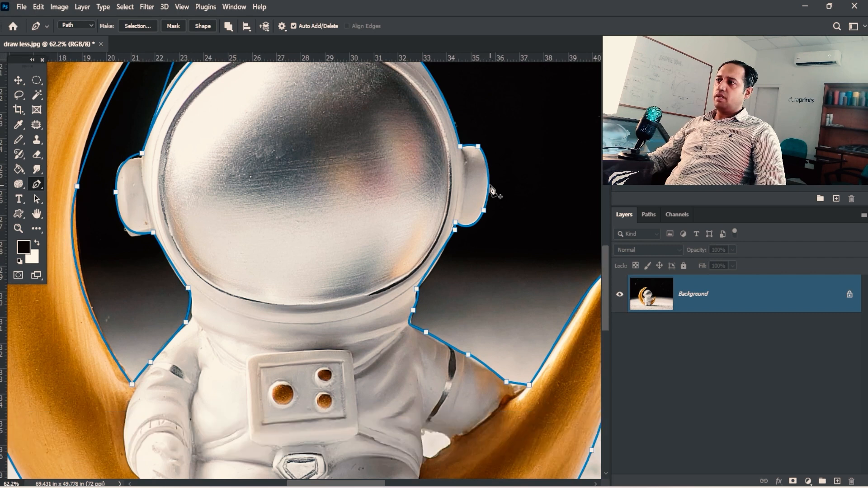
left_click(488, 187)
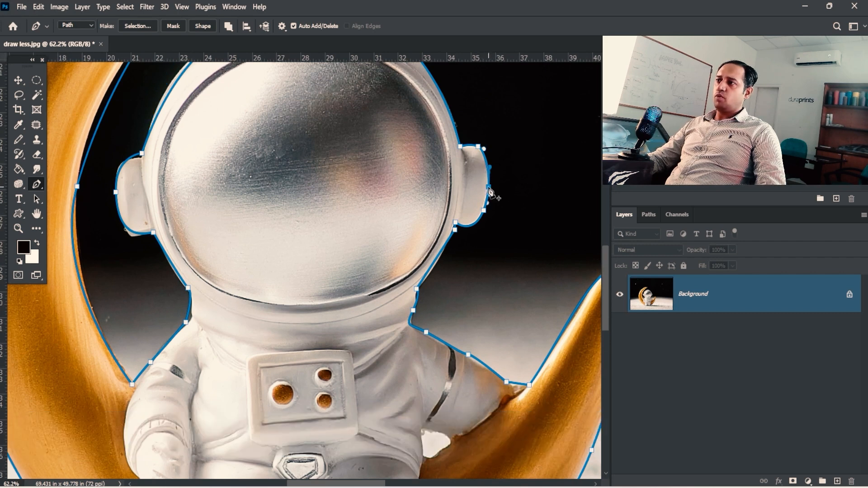
left_click_drag(477, 151, 493, 138)
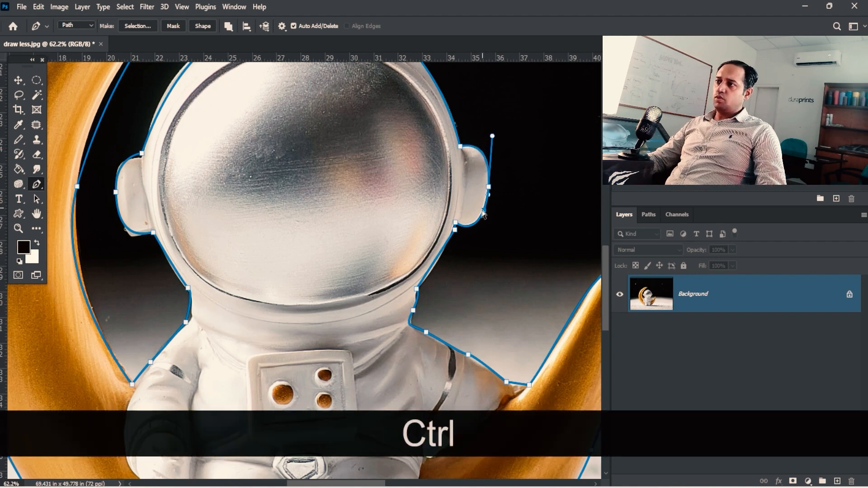
Replace the left-hand earpiece's outer anchor point with a new one on its edge and extend both handles to fit the earpiece's curve.
left_click_drag(132, 167, 209, 160)
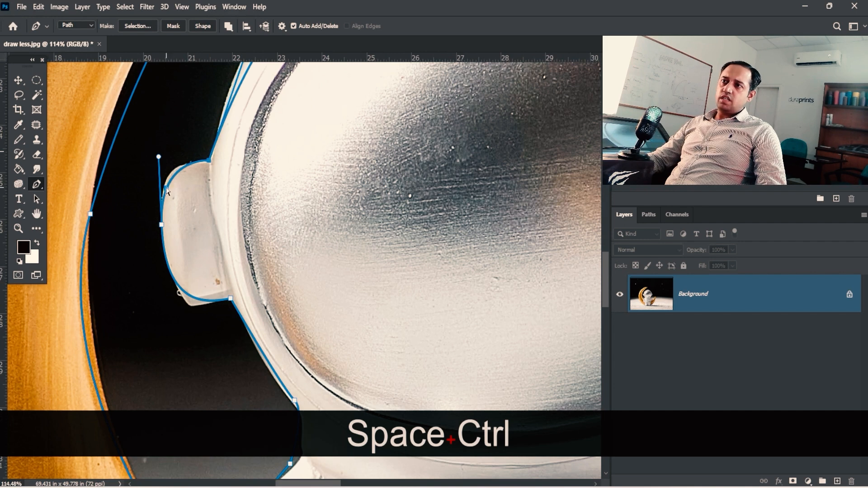
key("ctrl")
key("ctrl")
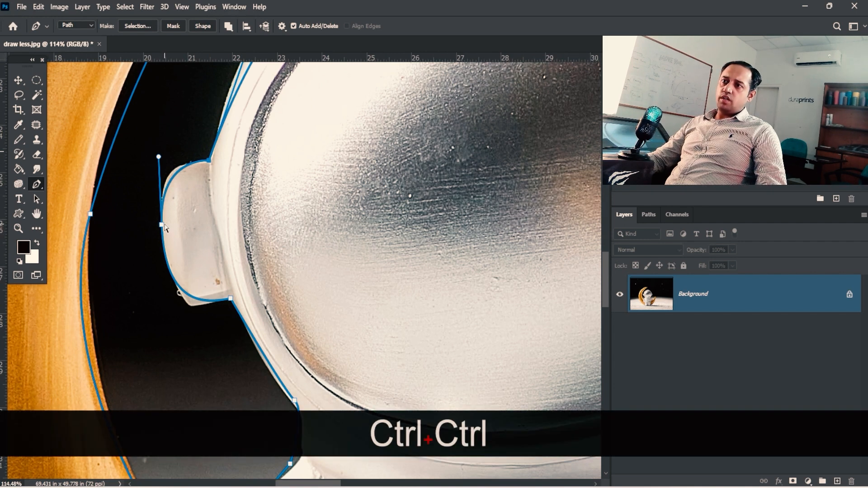
left_click(163, 228)
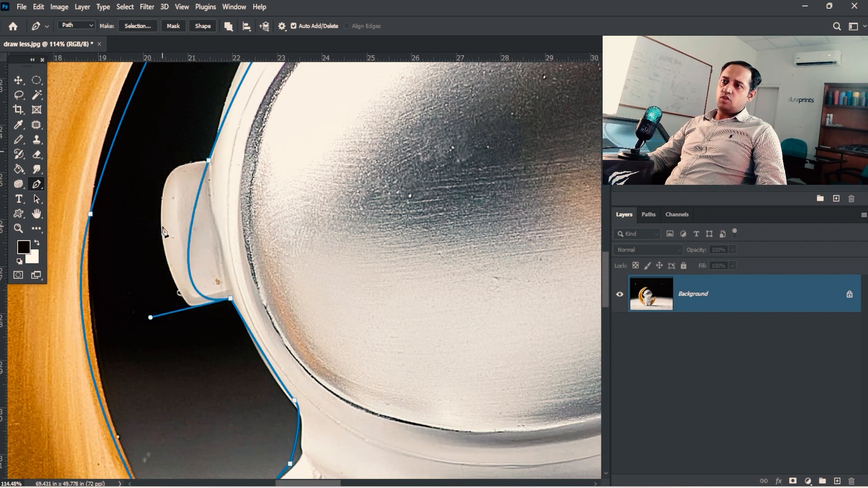
left_click(189, 241)
left_click_drag(189, 241, 163, 242)
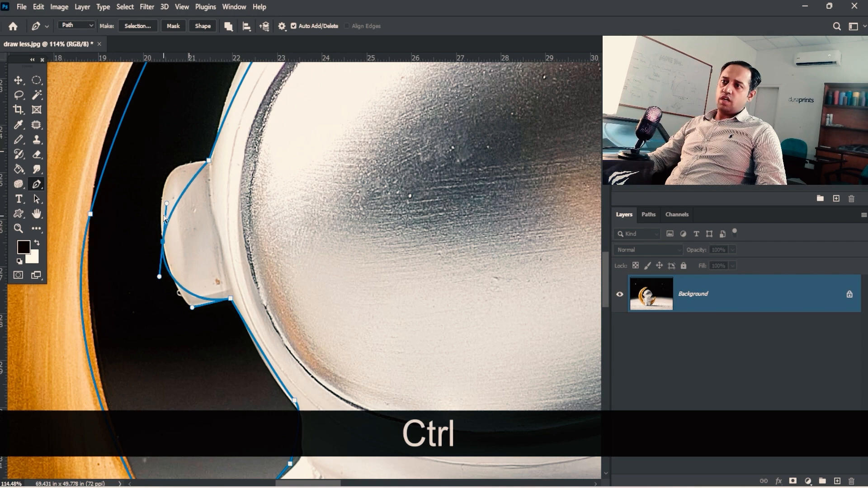
left_click_drag(167, 205, 163, 162)
left_click_drag(151, 154, 150, 154)
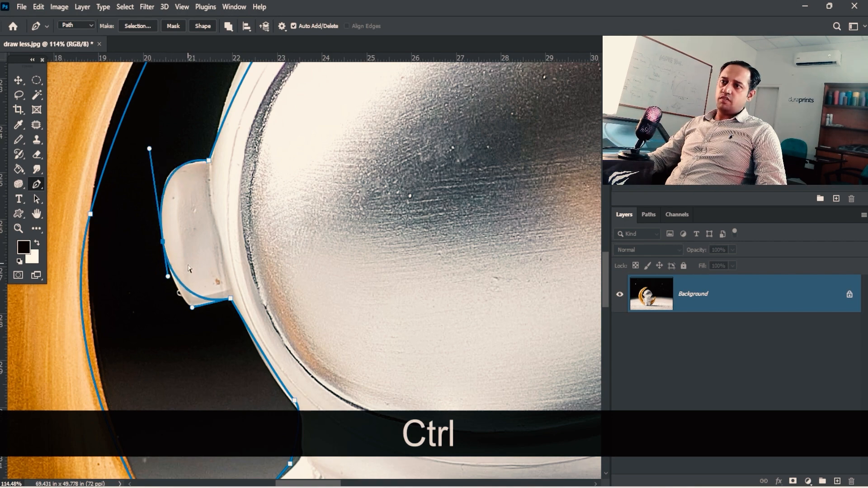
left_click_drag(170, 278, 176, 316)
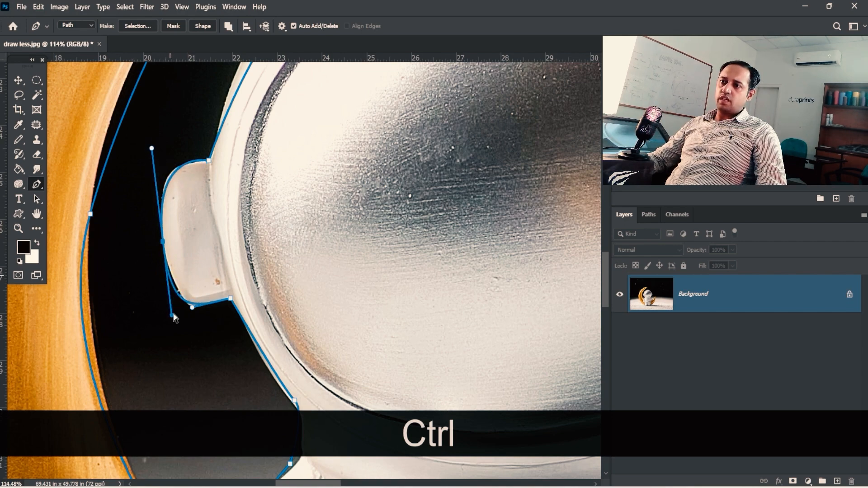
Add an anchor point on the helmet's upper-left curve, move it out to the helmet's edge and adjust its upper handle.
left_click_drag(271, 198, 296, 286)
left_click_drag(447, 153, 316, 330)
left_click_drag(345, 252, 371, 240)
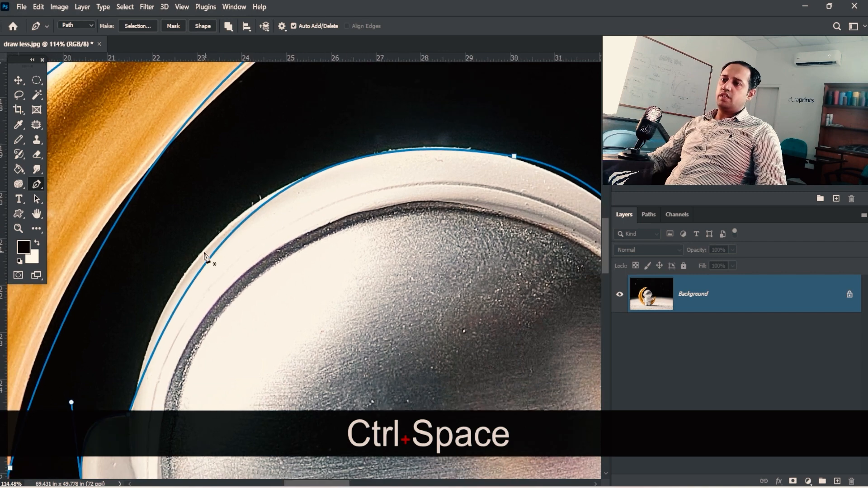
left_click(205, 264)
left_click_drag(200, 258, 191, 260)
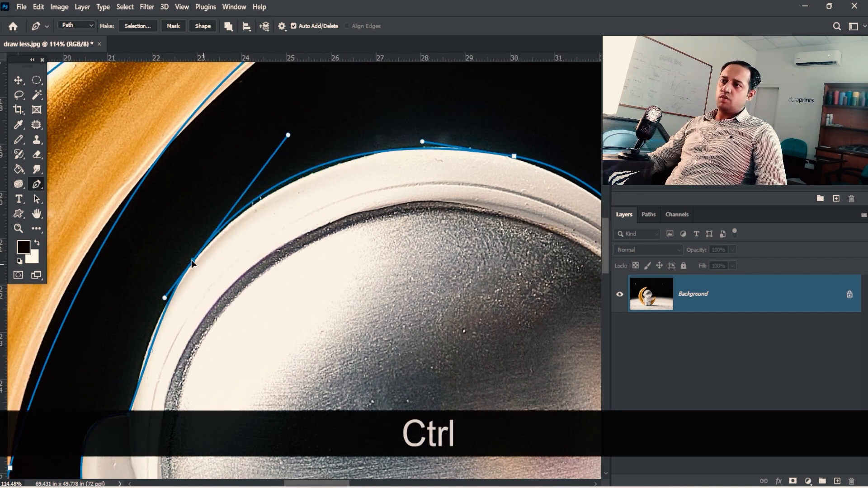
left_click_drag(288, 137, 302, 138)
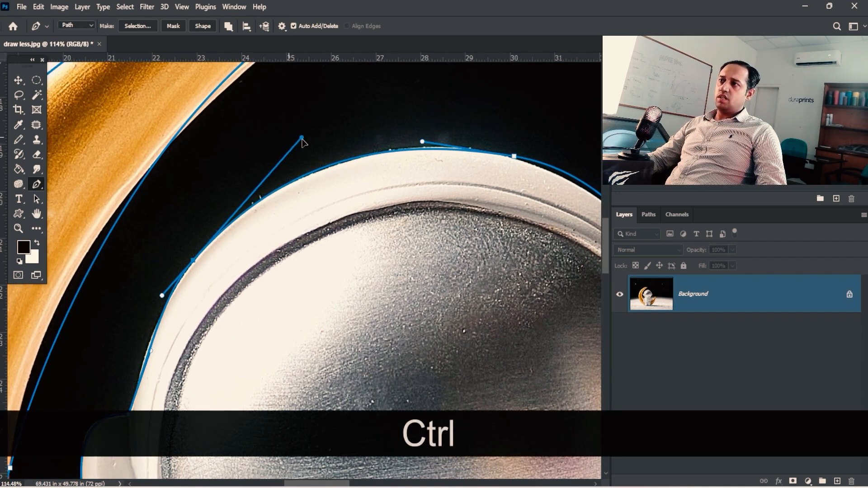
Replace the anchor point where the neck meets the left-hand shoulder, and reposition the anchor above it to follow the neck's edge.
left_click_drag(401, 309, 354, 66)
left_click_drag(403, 249, 367, 251)
left_click_drag(414, 350, 313, 157)
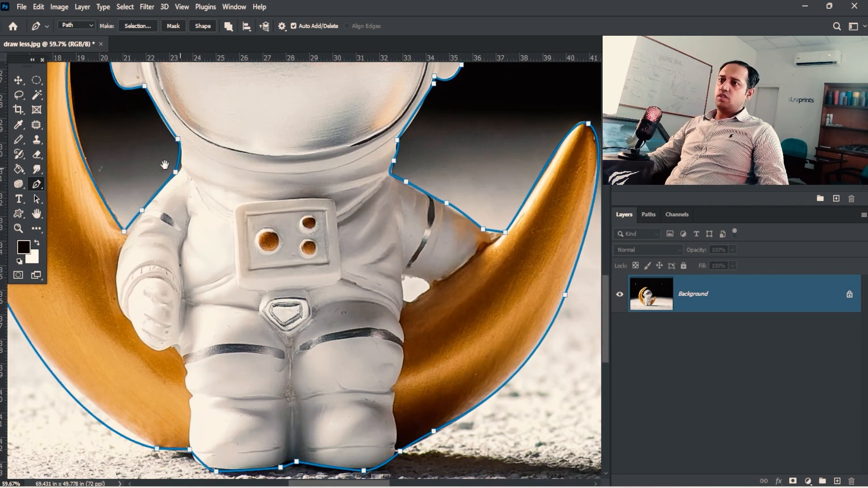
left_click_drag(163, 164, 216, 175)
left_click(196, 185)
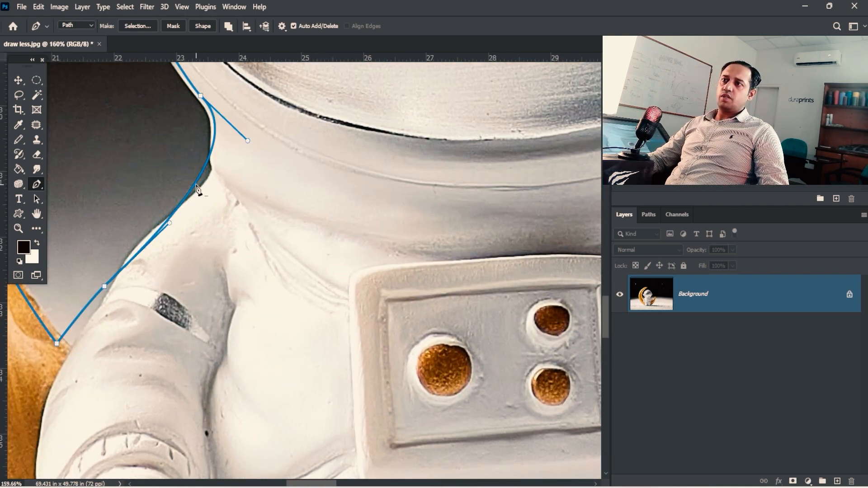
left_click_drag(242, 139, 264, 176)
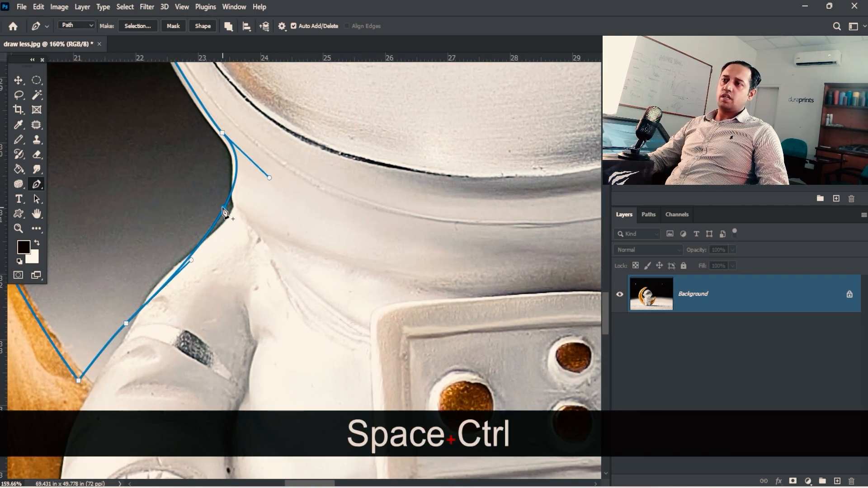
left_click(223, 208)
left_click_drag(224, 208, 230, 208)
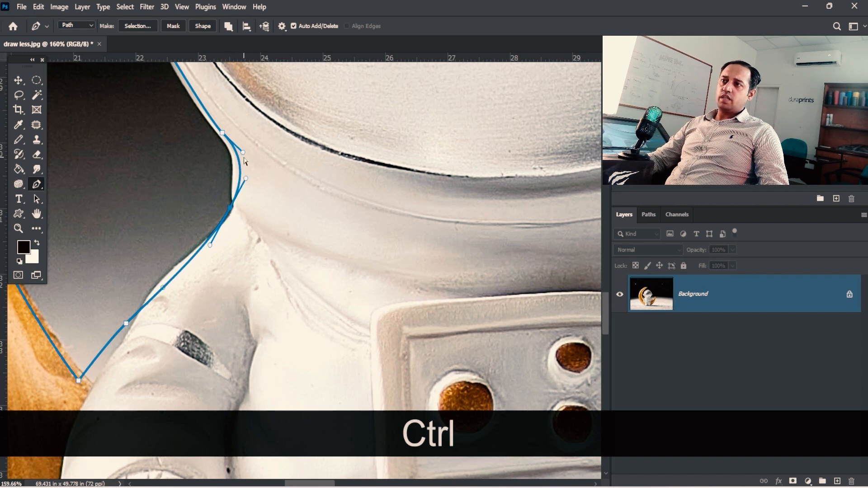
left_click_drag(243, 153, 212, 130)
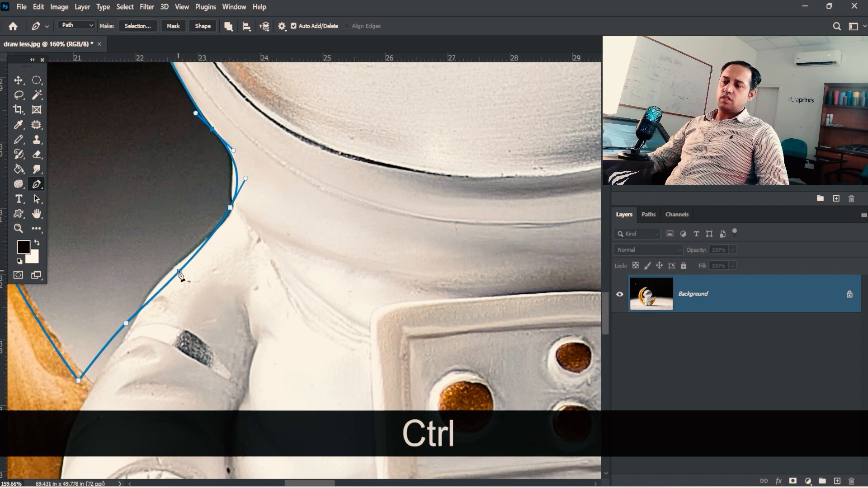
Add an anchor point on the left-hand shoulder, move it out to the suit's edge, and shift the lower anchor to where the arm meets the crescent.
left_click(189, 262)
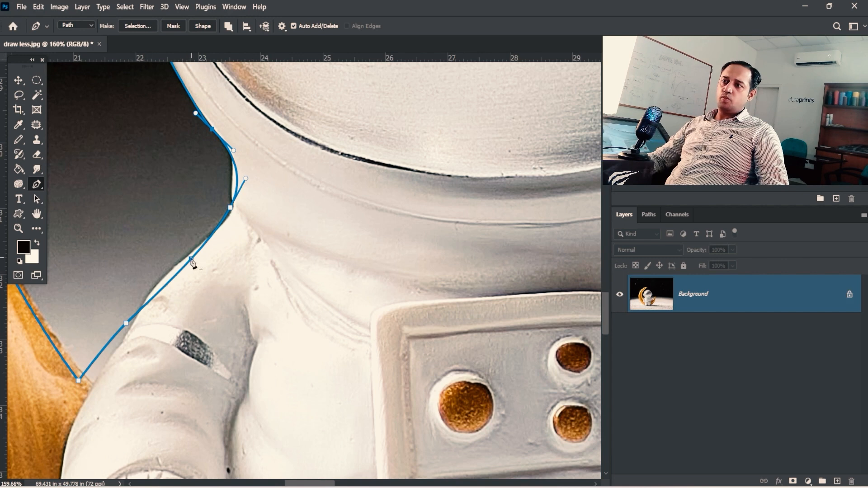
left_click_drag(189, 262, 179, 262)
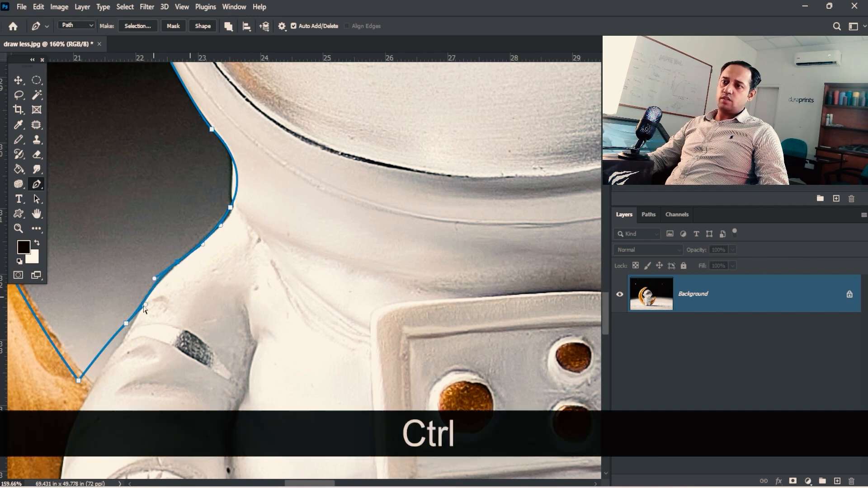
left_click_drag(126, 324, 100, 375)
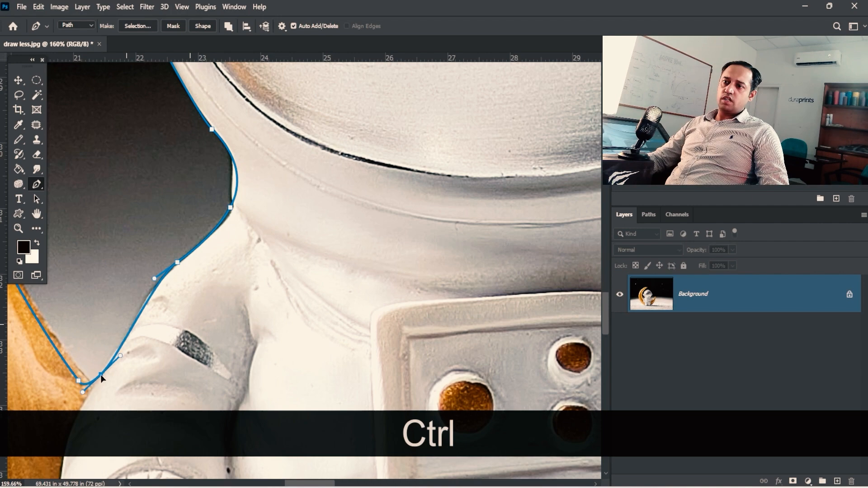
Remove the anchor point on the right-hand shoulder and extend the upper-arm anchor's handle to follow the shoulder's curve.
left_click_drag(345, 283, 281, 275)
left_click_drag(508, 267, 280, 213)
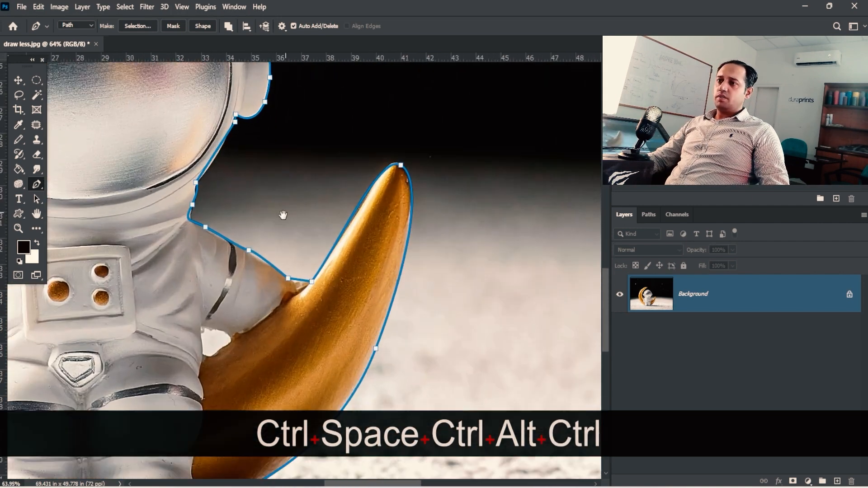
left_click_drag(217, 235, 211, 235)
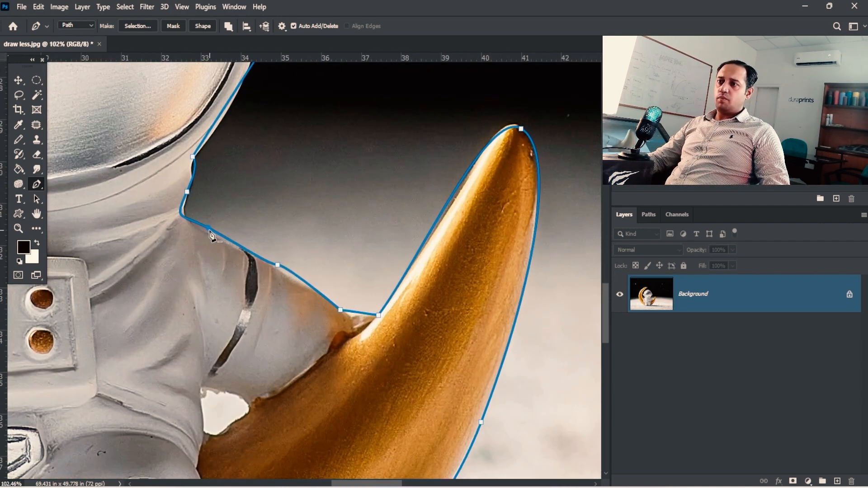
left_click(209, 231)
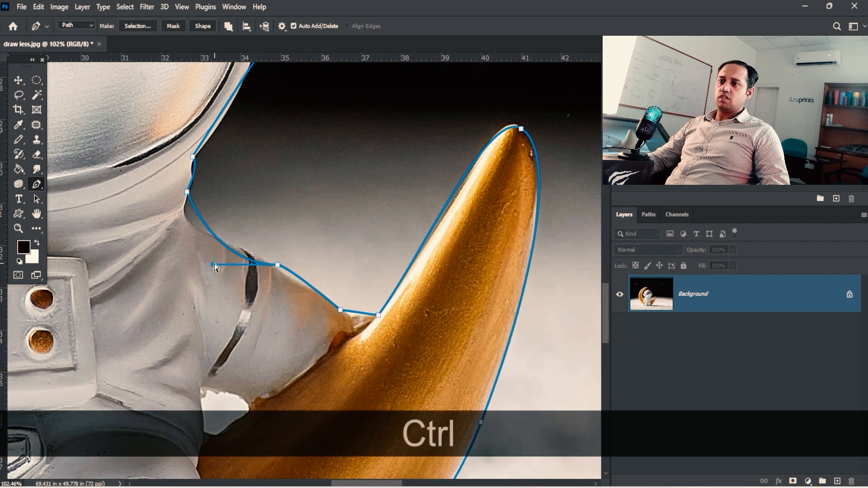
left_click_drag(213, 265, 154, 225)
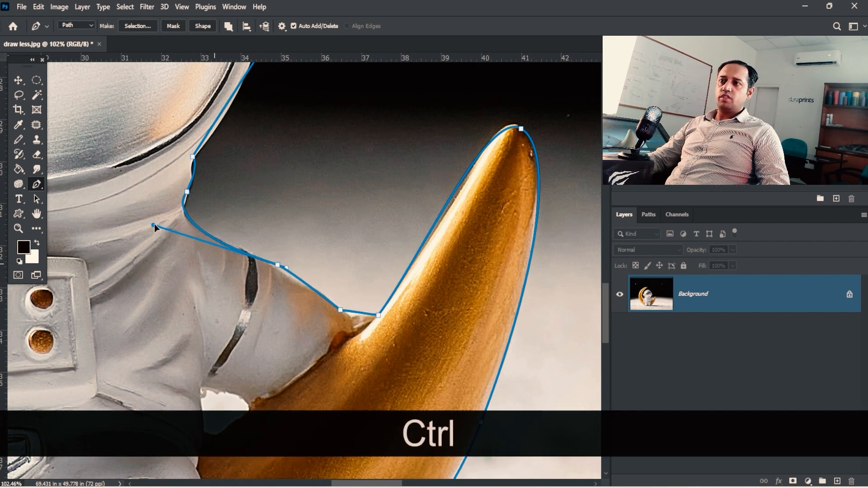
Add an anchor point between the right-hand arm and the crescent, and lower it to fit the edge there.
left_click_drag(374, 308, 334, 277)
left_click(315, 281)
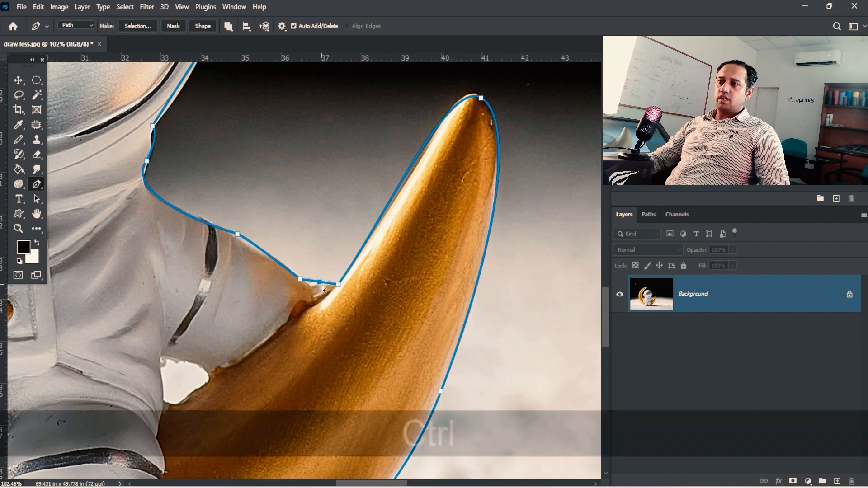
left_click_drag(319, 282, 316, 284)
Add anchor points on both sides of the crescent's right-hand tip, remove the one at the tip, and adjust the handles around it.
left_click_drag(387, 273, 367, 306)
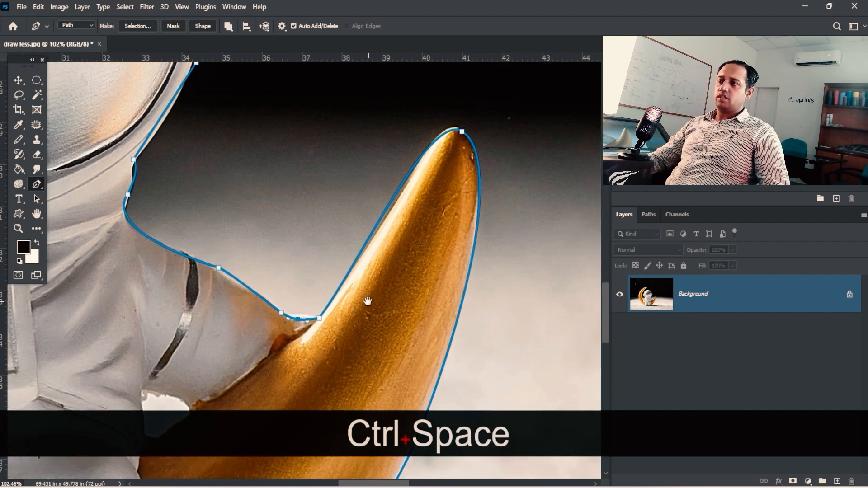
left_click_drag(425, 431, 436, 373)
left_click_drag(470, 148, 471, 270)
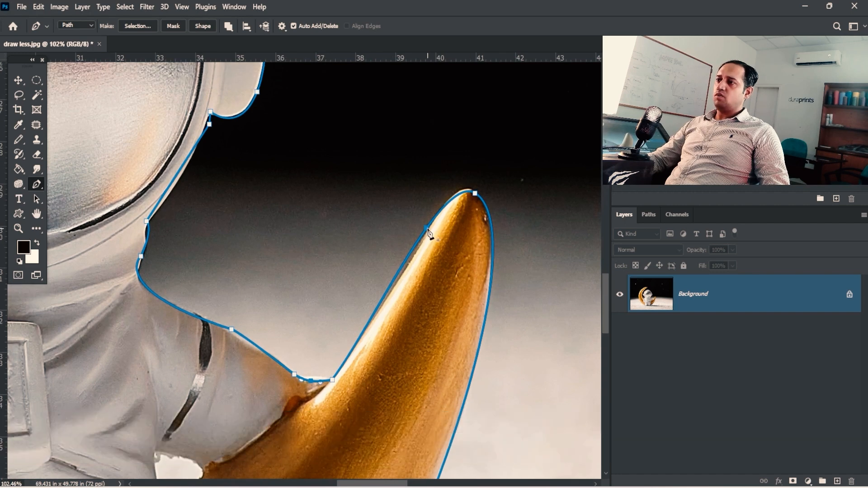
left_click(494, 240)
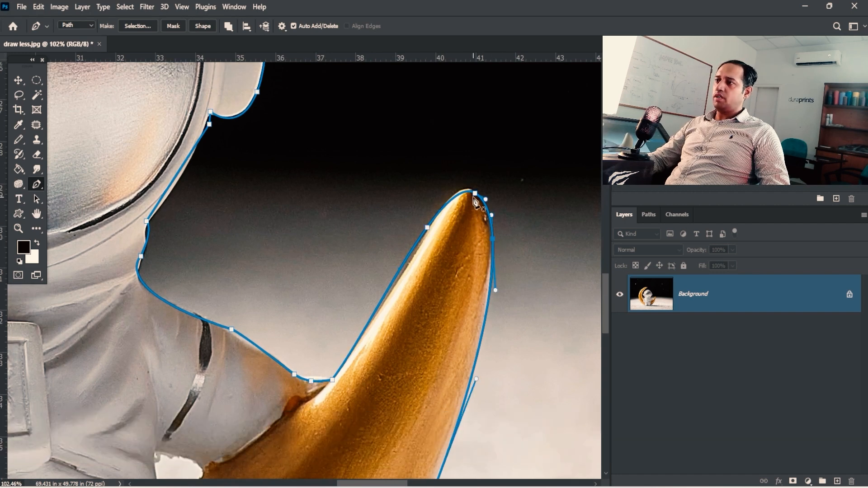
left_click(476, 194)
mouse_move(491, 191)
left_mouse_down()
mouse_move(486, 175)
mouse_move(457, 174)
mouse_move(484, 176)
left_mouse_up()
Move the anchor point where the crescent meets the right-hand boot into the corner between them.
left_click_drag(533, 289, 459, 68)
left_click_drag(420, 253, 465, 170)
left_click_drag(372, 275, 511, 163)
left_click_drag(346, 365, 451, 264)
left_click(367, 237, "ctrl")
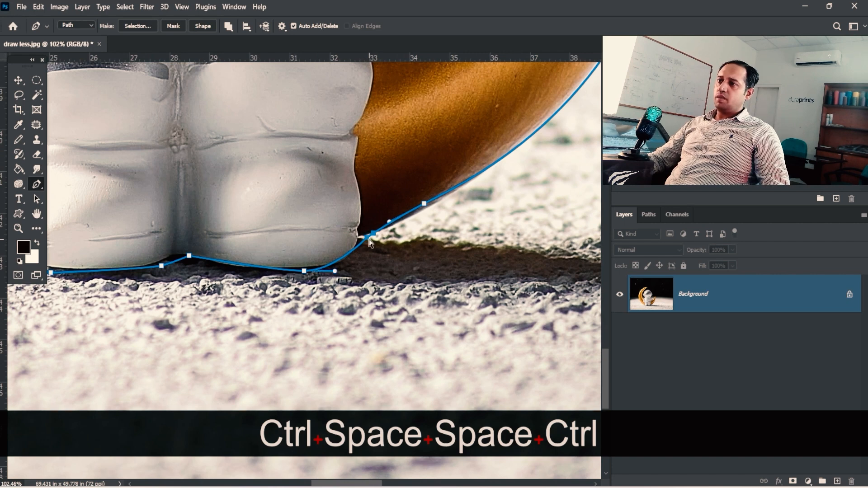
left_click(367, 239, "ctrl")
left_click_drag(367, 239, 360, 237)
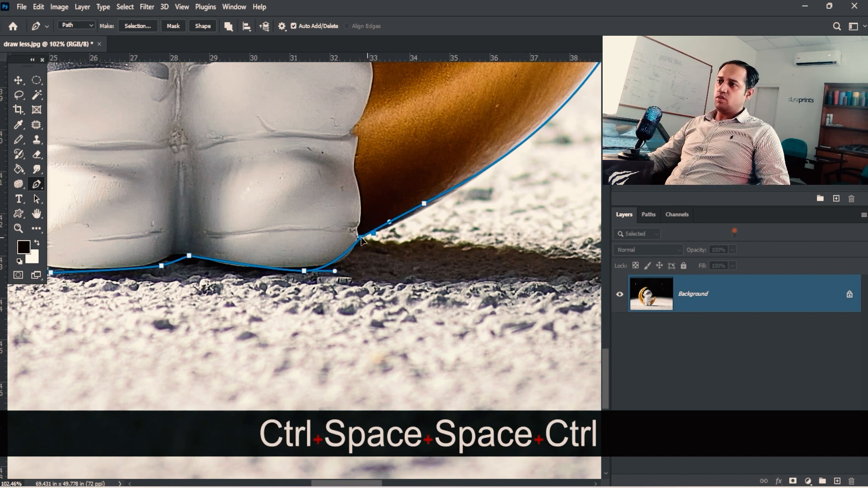
Remove the extra anchor point under the left-hand boot and move the anchor between the boots into the gap.
left_click_drag(428, 211, 463, 184)
left_click_drag(264, 261, 426, 247)
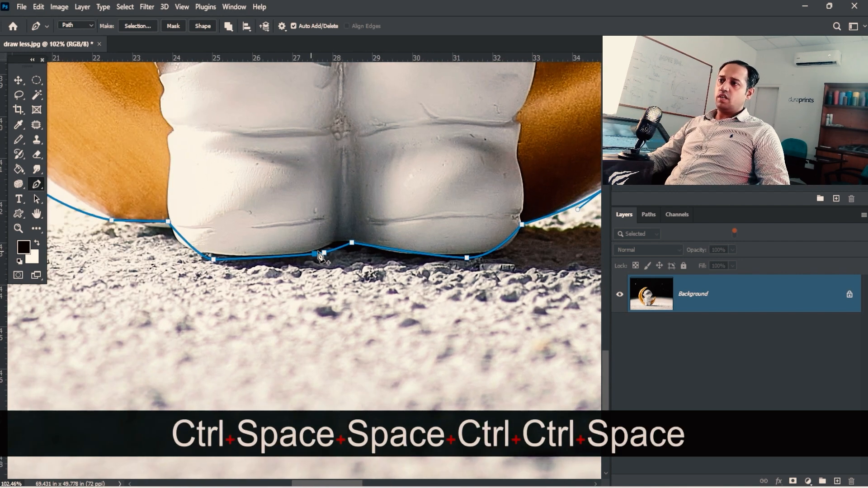
left_click(324, 254)
key("ctrl")
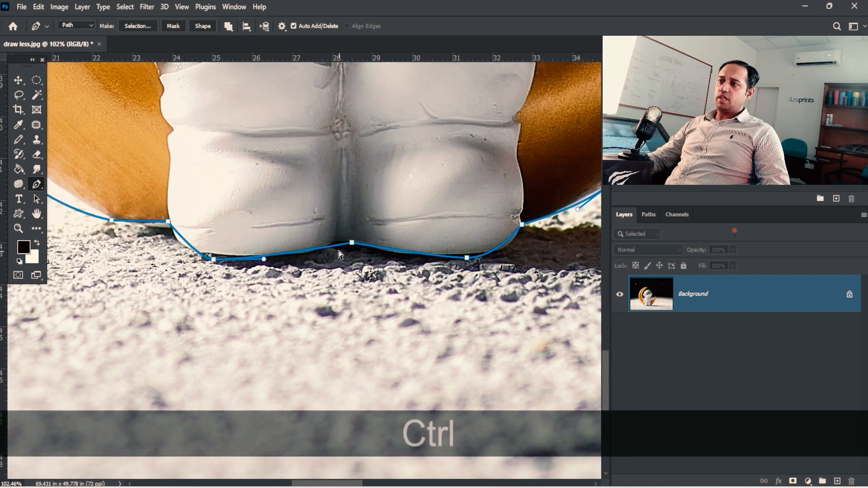
left_click_drag(352, 243, 343, 241)
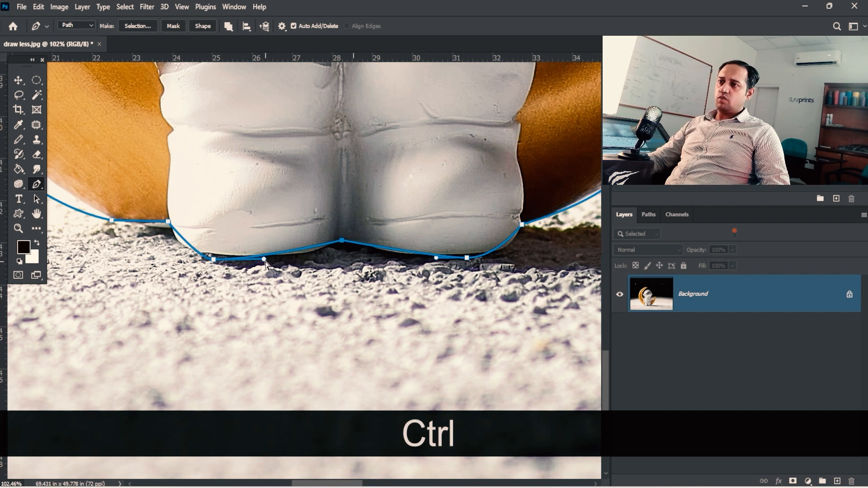
key("ctrl+z")
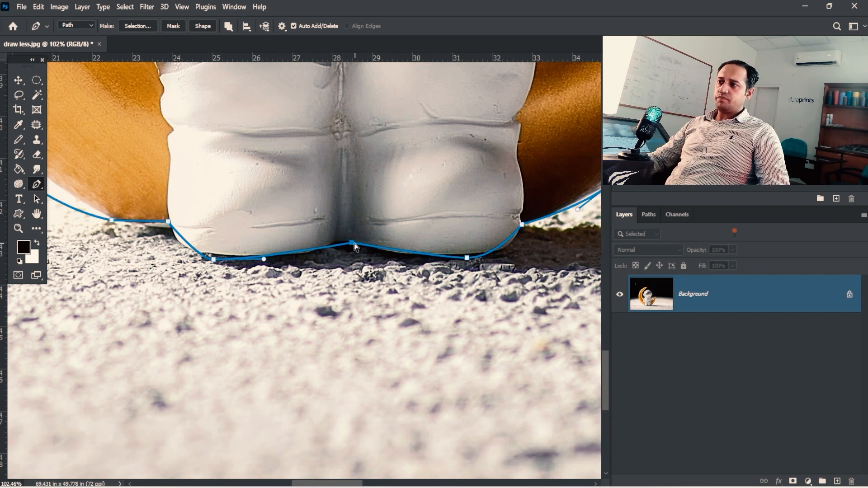
left_click_drag(352, 243, 345, 239)
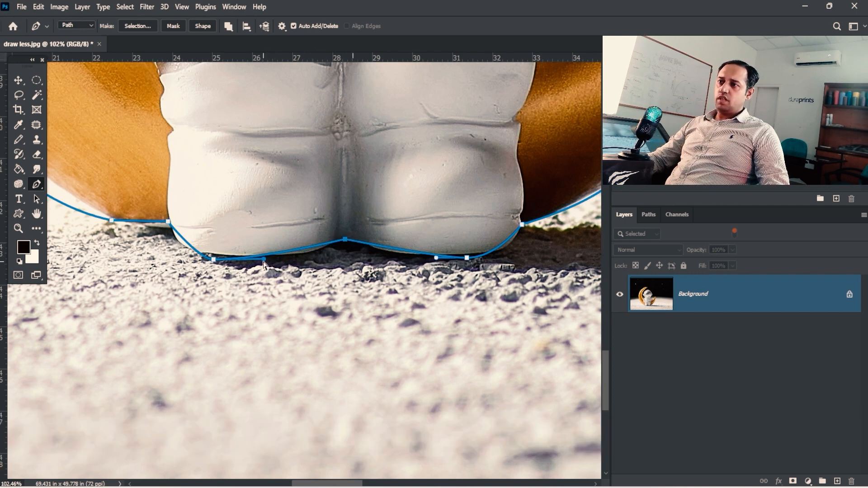
Fit the path to both boot soles by adding an anchor point under each and adjusting the neighbouring anchors and handles.
left_click_drag(264, 260, 285, 258)
left_click_drag(213, 259, 178, 258)
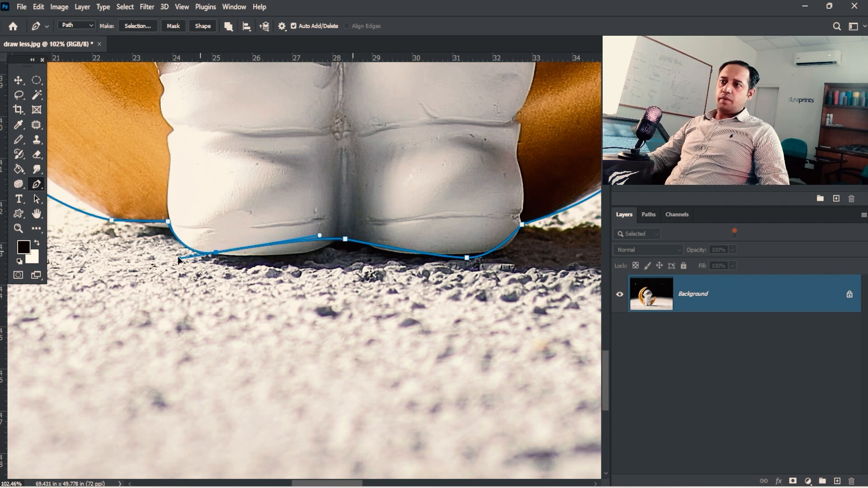
left_click(285, 244)
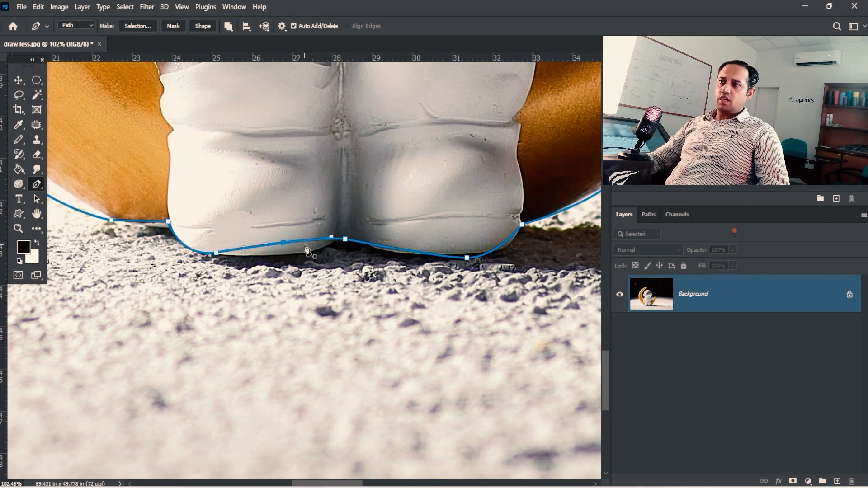
left_click_drag(285, 243, 243, 256)
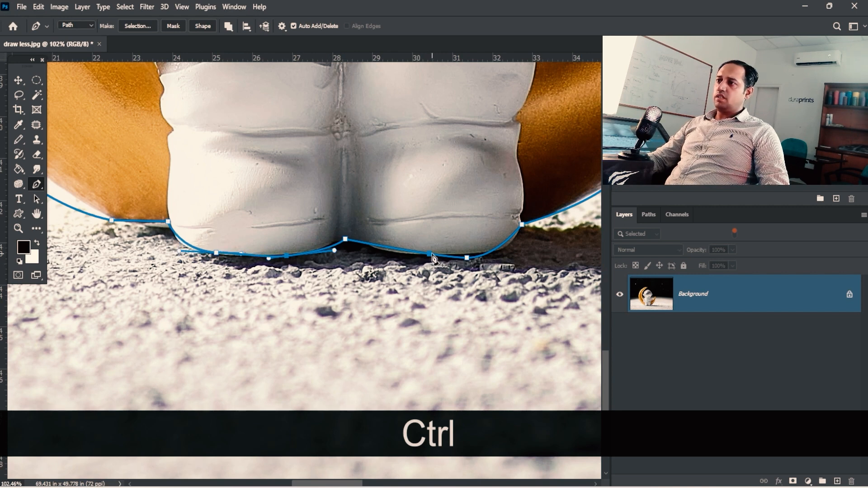
left_click_drag(431, 255, 390, 254)
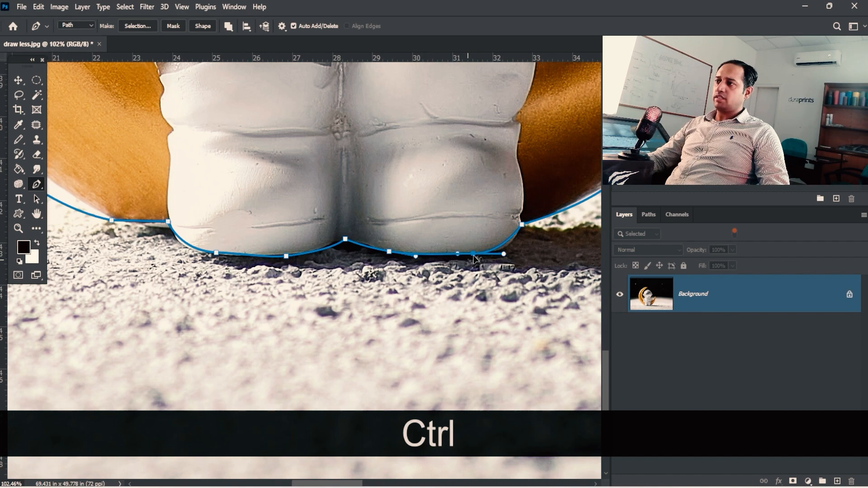
Add an anchor point on the crescent's lower-left outer edge, move it onto the edge, and adjust the surrounding handles to fit the curve.
left_click_drag(403, 251, 436, 276)
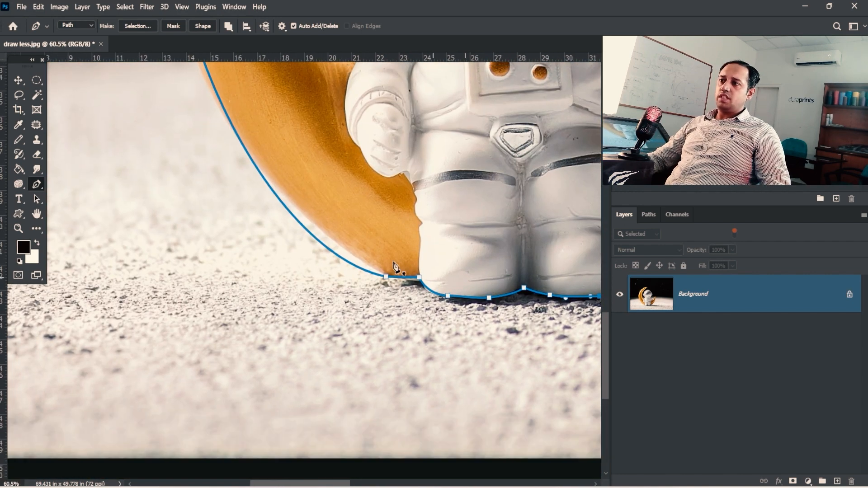
left_click(304, 228, "ctrl")
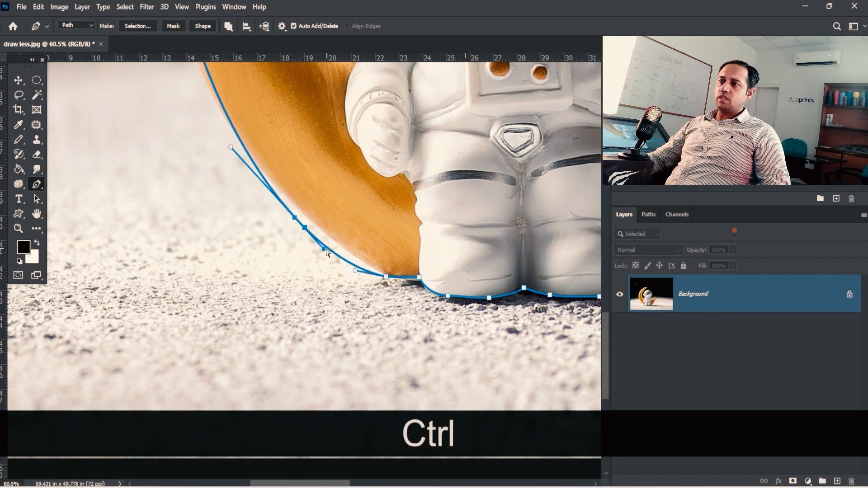
left_click_drag(326, 248, 337, 245)
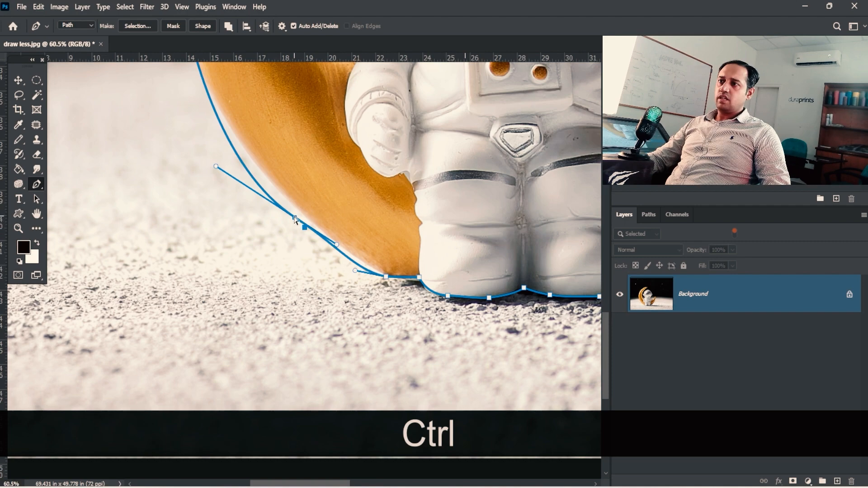
left_click_drag(295, 218, 301, 212)
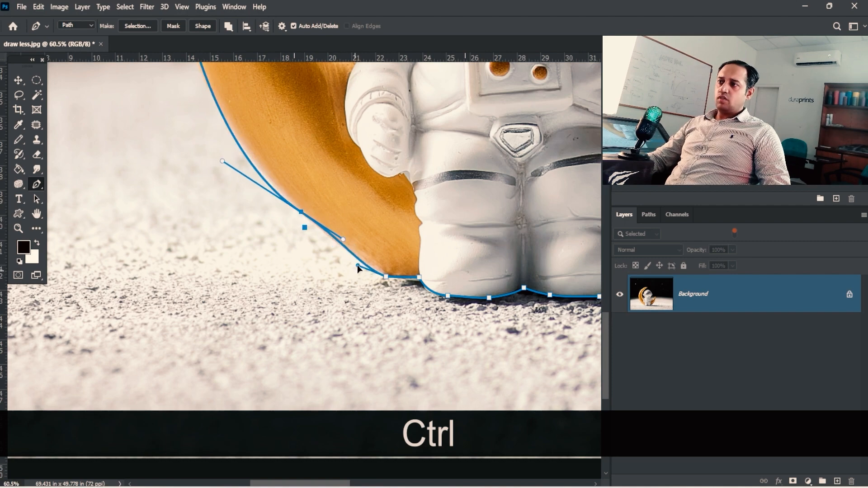
left_click_drag(343, 239, 335, 243)
left_click_drag(311, 192, 418, 352)
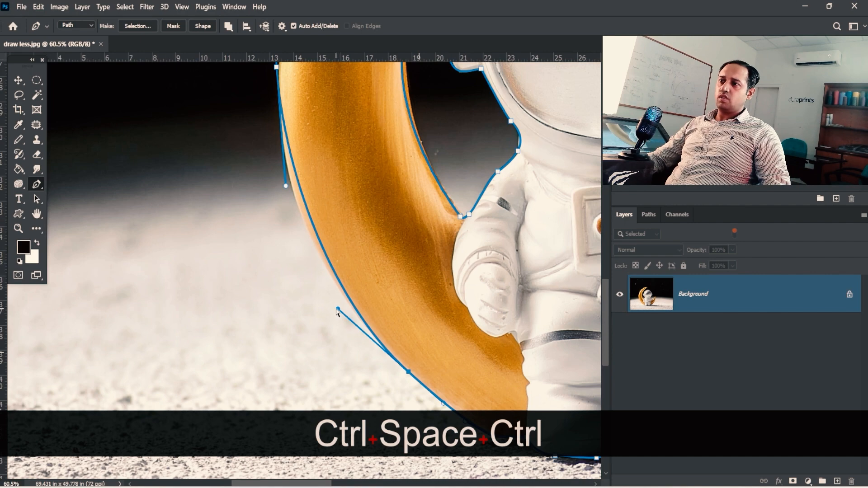
left_click_drag(337, 309, 315, 291)
Move the anchor on the crescent's left outer side onto its edge, and add one on the upper outer curve, pulled out to the edge.
left_click_drag(301, 130, 364, 260)
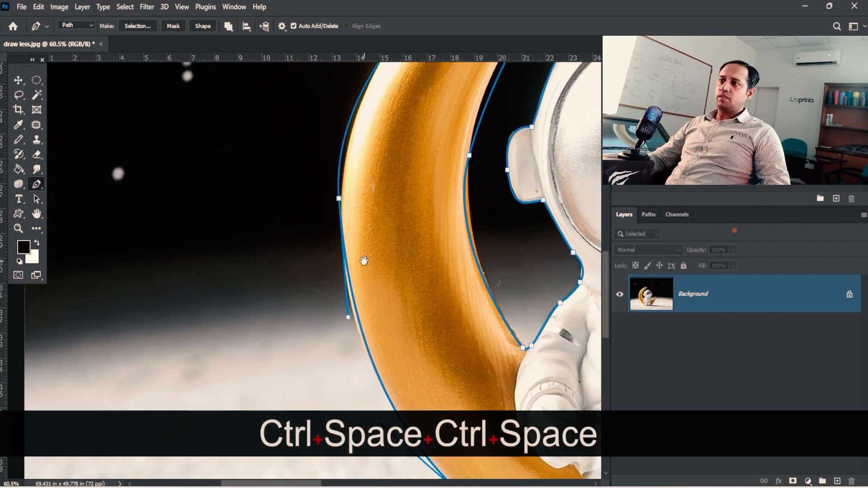
left_click_drag(382, 160, 386, 308)
left_click_drag(387, 346, 354, 355)
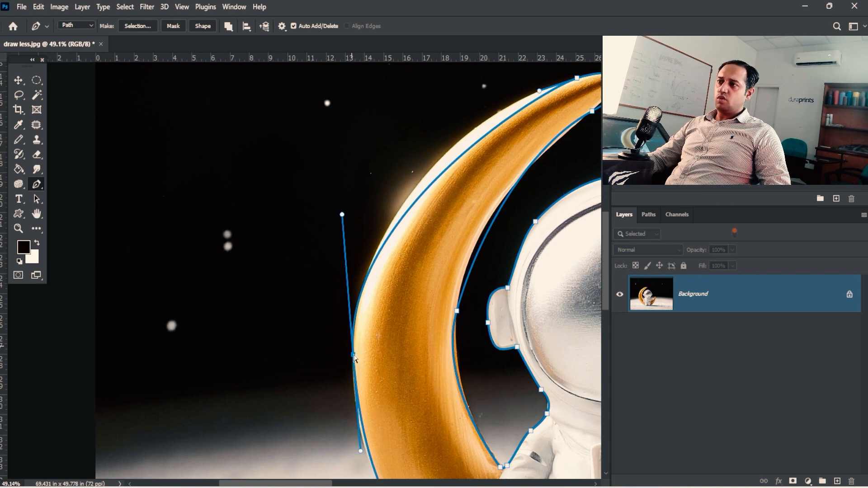
left_click_drag(464, 197, 419, 291)
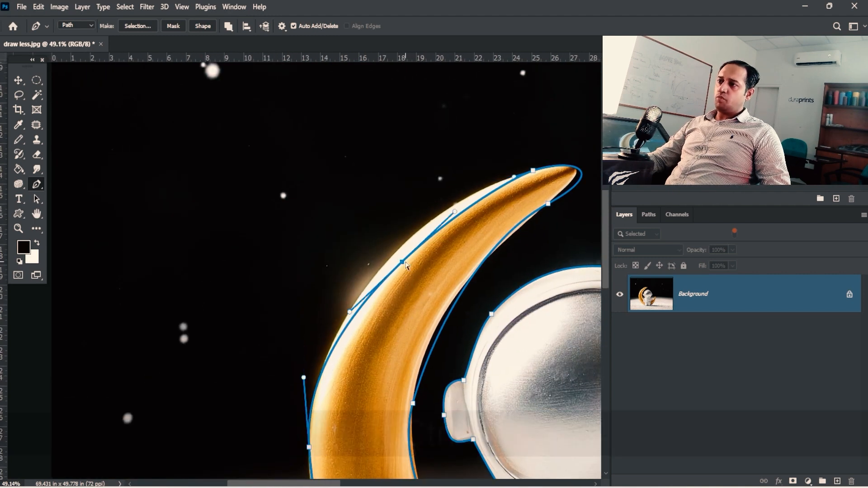
left_click_drag(402, 261, 402, 247)
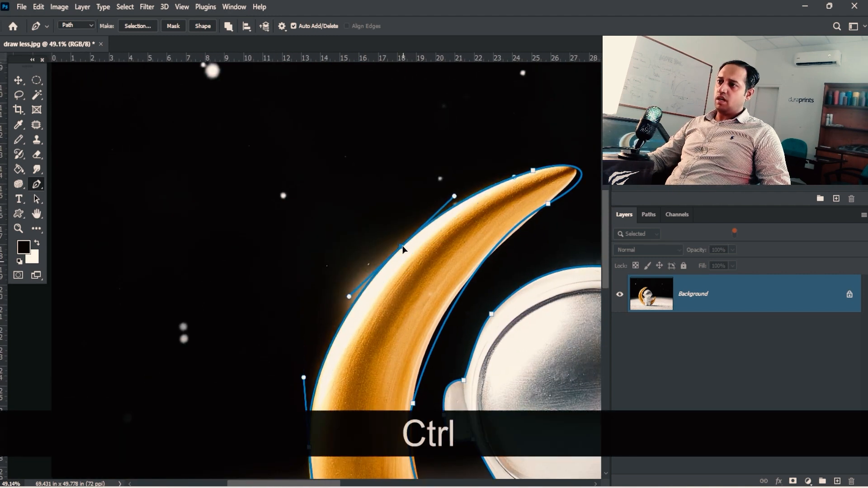
Tighten the path around the crescent's upper tip by shortening the handle of the inner-edge anchor beside it.
left_click_drag(518, 222, 464, 225)
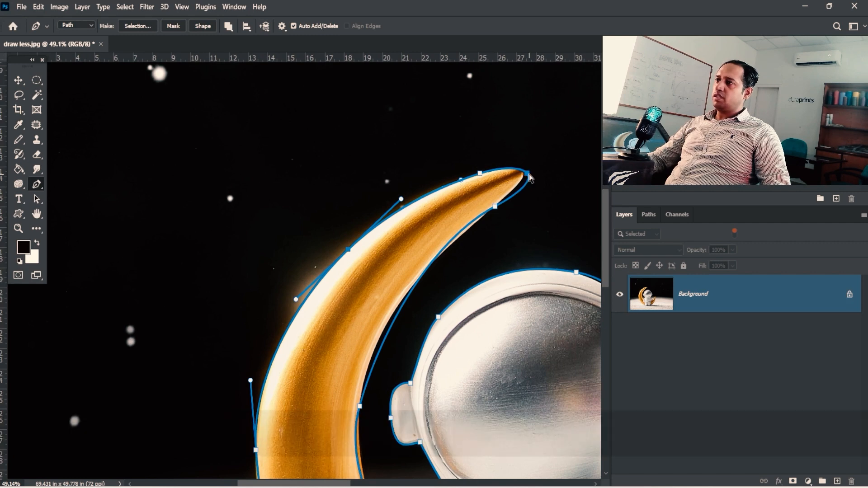
left_click(518, 179, "ctrl")
left_click_drag(560, 173, 548, 172)
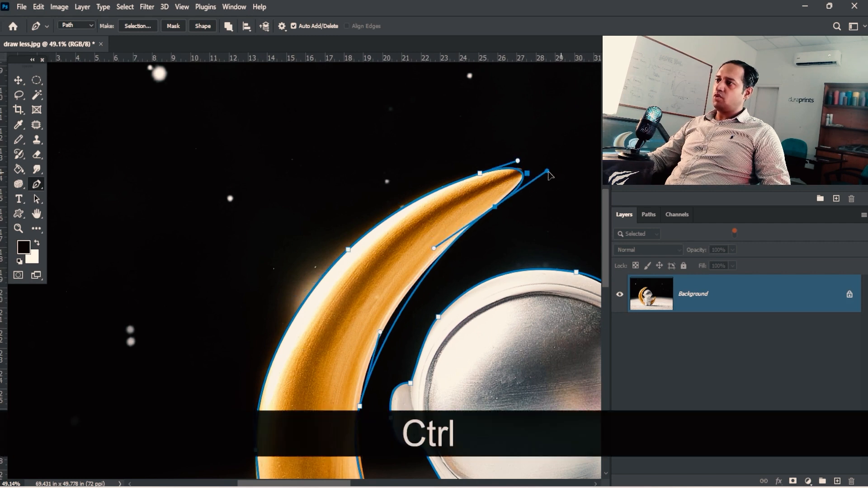
Add an anchor point on the crescent's upper inner edge, move it onto the edge, and shift the anchor below it down along the curve.
left_click(407, 303)
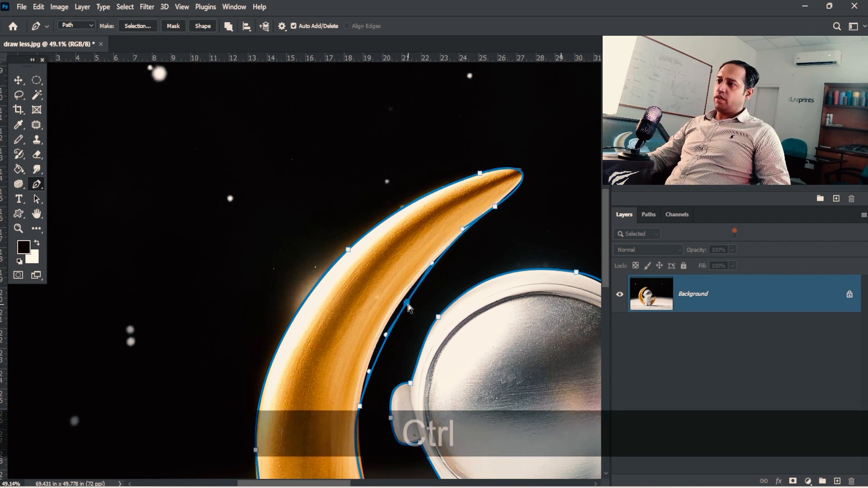
left_click_drag(407, 303, 419, 198)
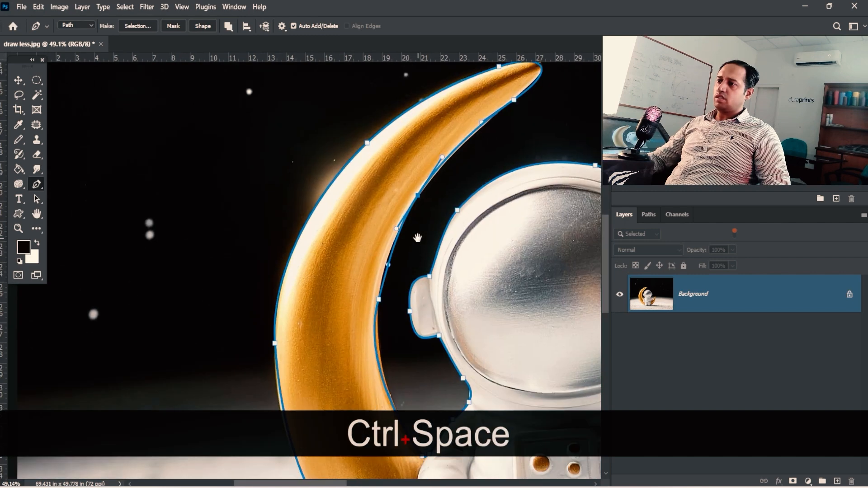
left_click_drag(381, 304, 377, 337)
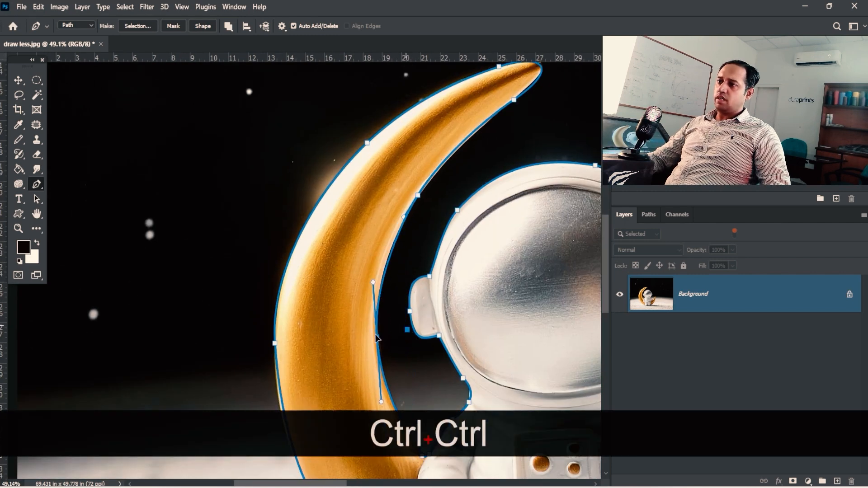
Examine the closed path around the whole astronaut and crescent, checking how it follows the edges.
left_click_drag(416, 383, 400, 253)
left_click_drag(467, 312, 395, 310)
left_click(441, 312, "ctrl+alt")
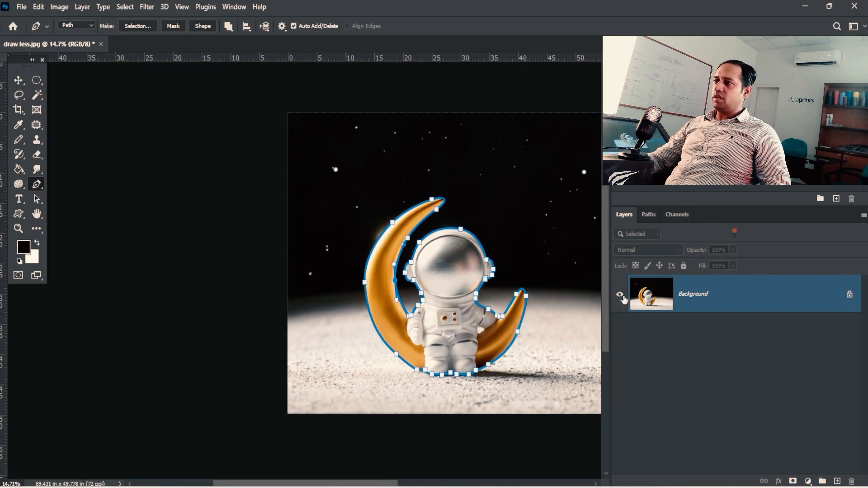
left_click_drag(488, 318, 521, 319)
mouse_move(498, 286)
left_mouse_down()
mouse_move(515, 291)
mouse_move(478, 241)
mouse_move(483, 282)
left_mouse_up()
left_click_drag(413, 111, 434, 204)
left_click_drag(434, 206, 454, 200)
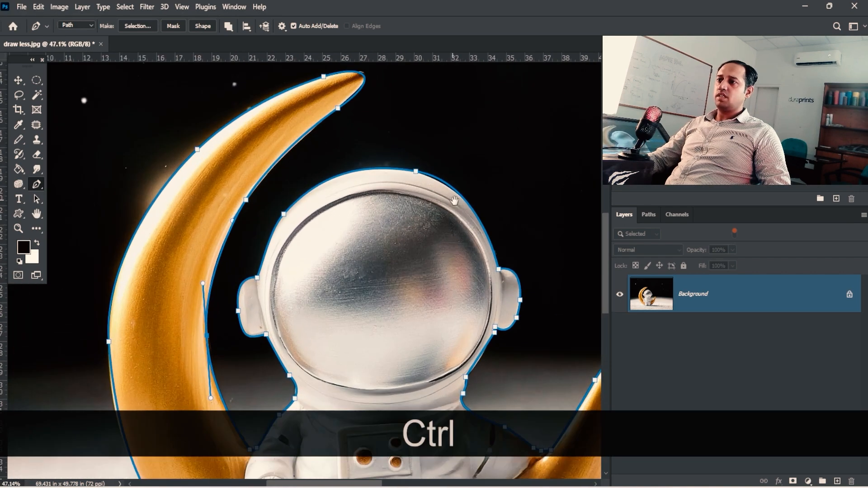
left_click_drag(500, 304, 472, 68)
left_click_drag(491, 248, 472, 262)
left_click_drag(367, 86, 459, 246)
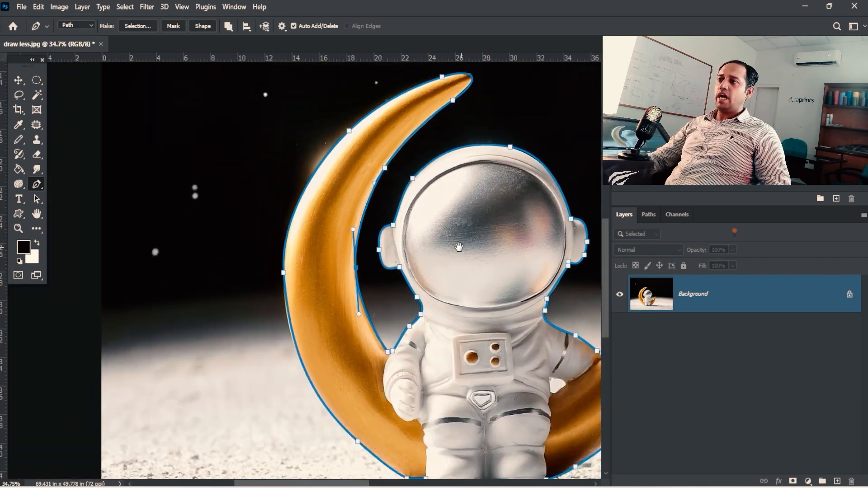
left_click_drag(521, 269, 385, 236)
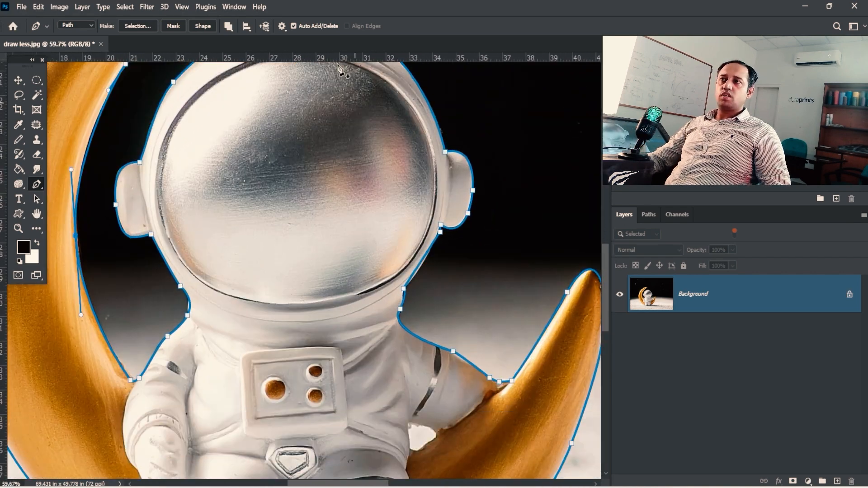